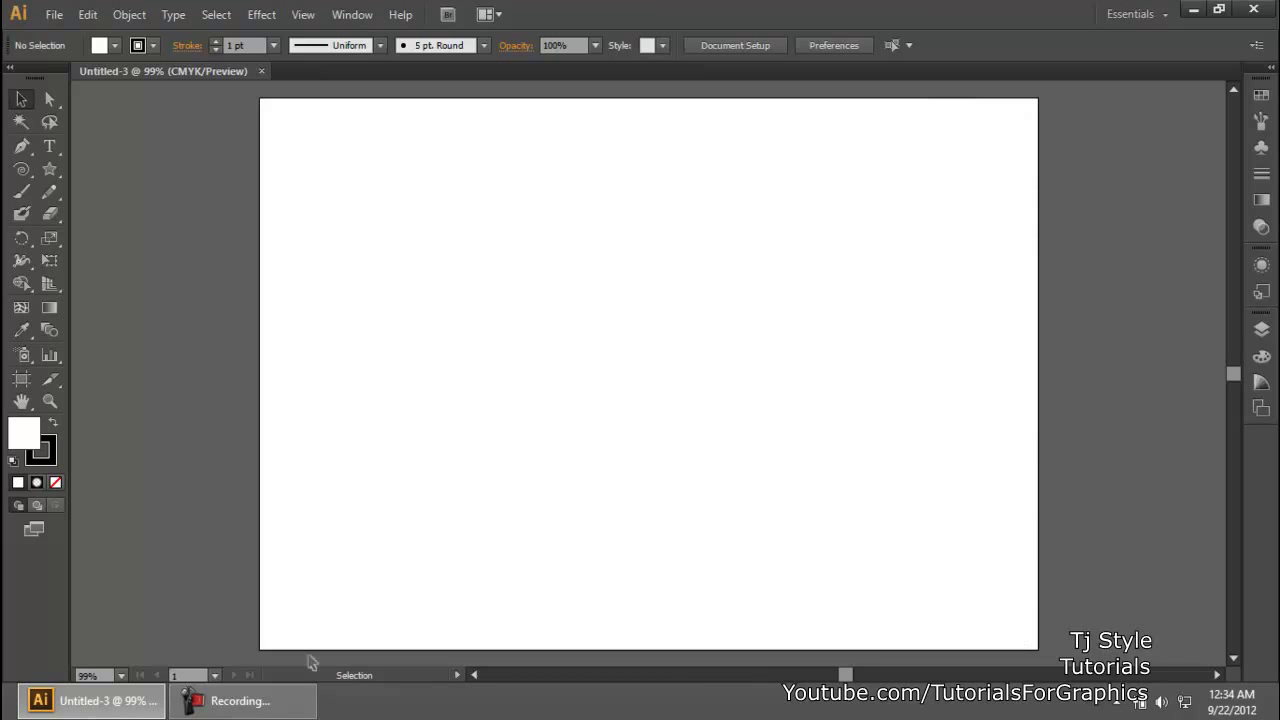
{"action": "left_click", "coordinate": [290, 701]}
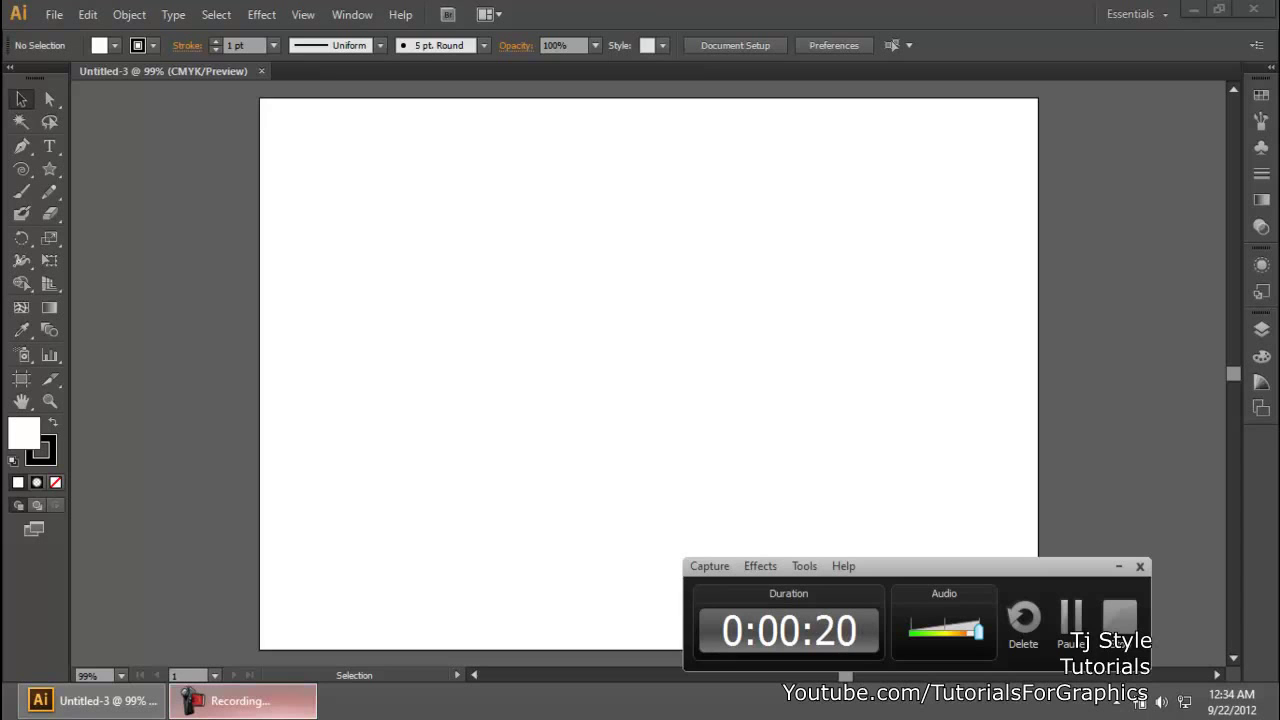
{"action": "left_click", "coordinate": [45, 90]}
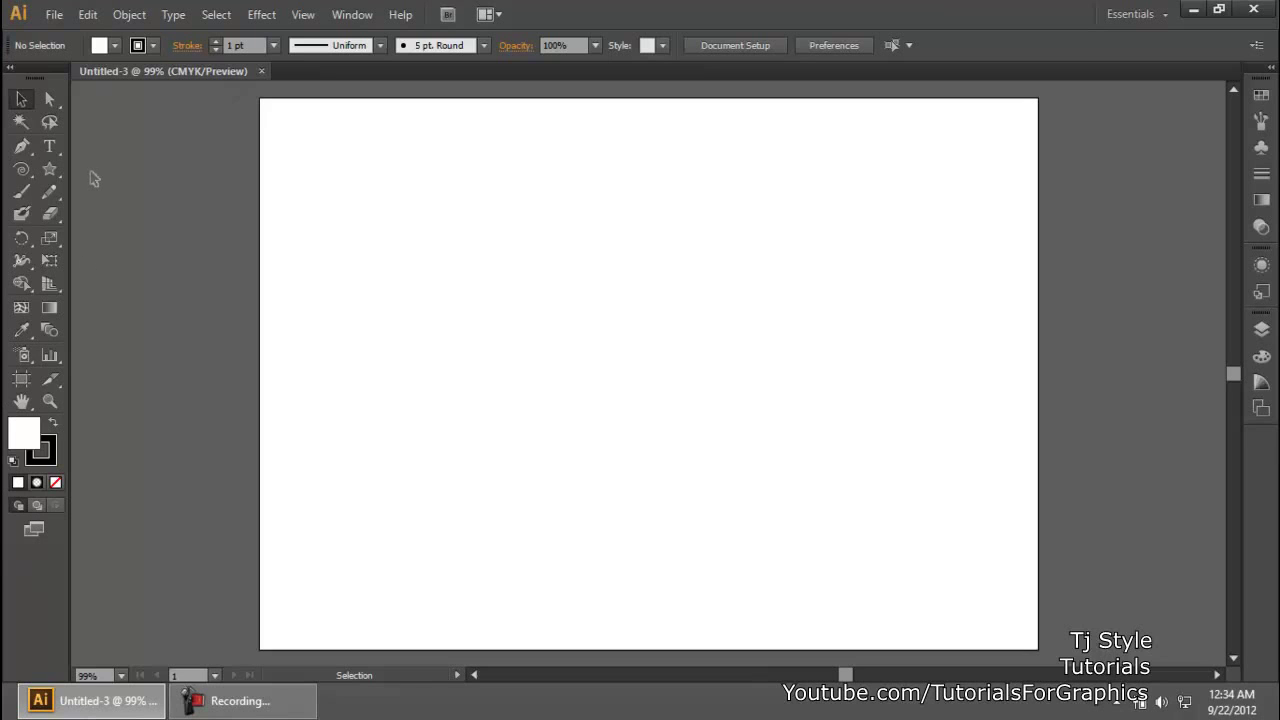
{"action": "left_click", "coordinate": [241, 698]}
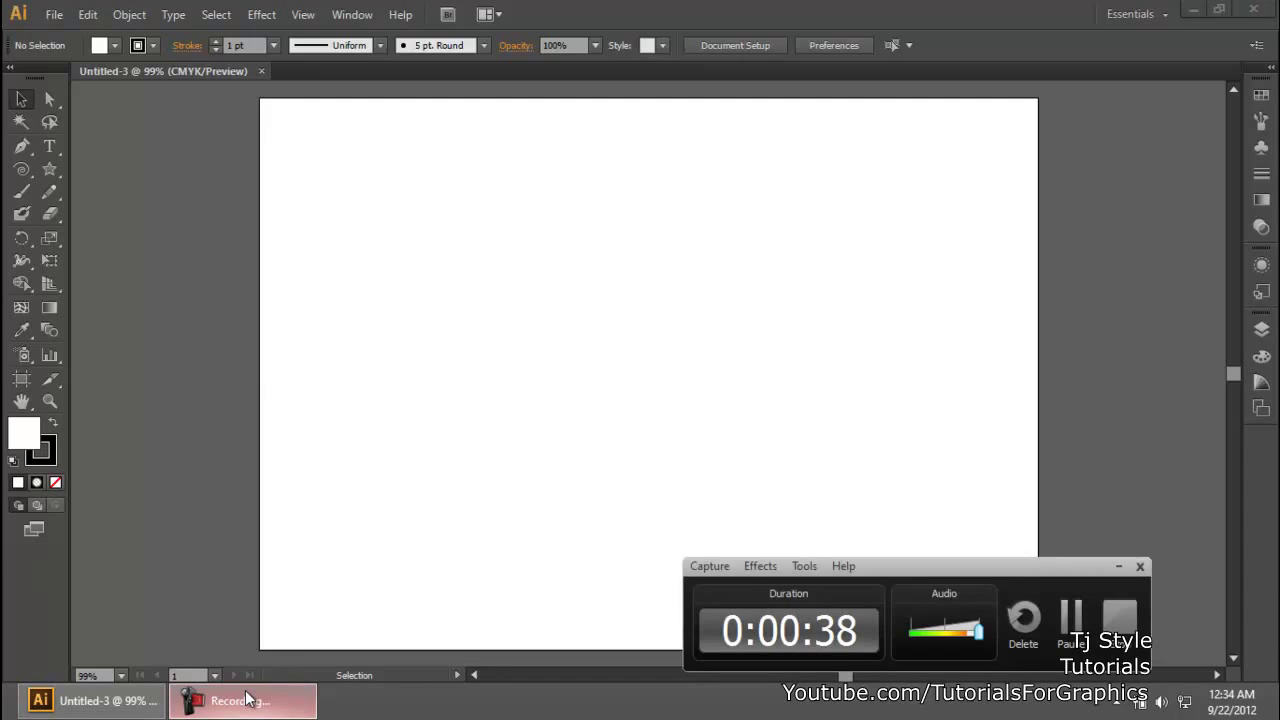
{"action": "left_click", "coordinate": [245, 697]}
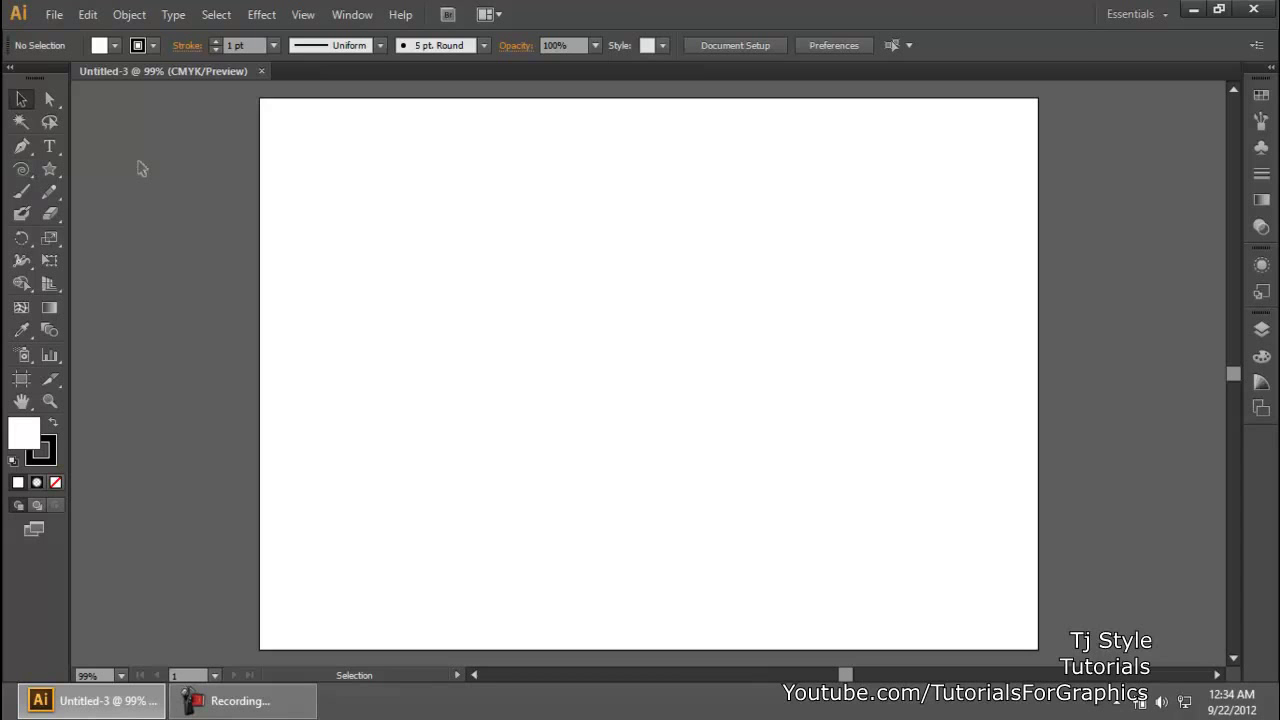
{"action": "left_click", "coordinate": [240, 700]}
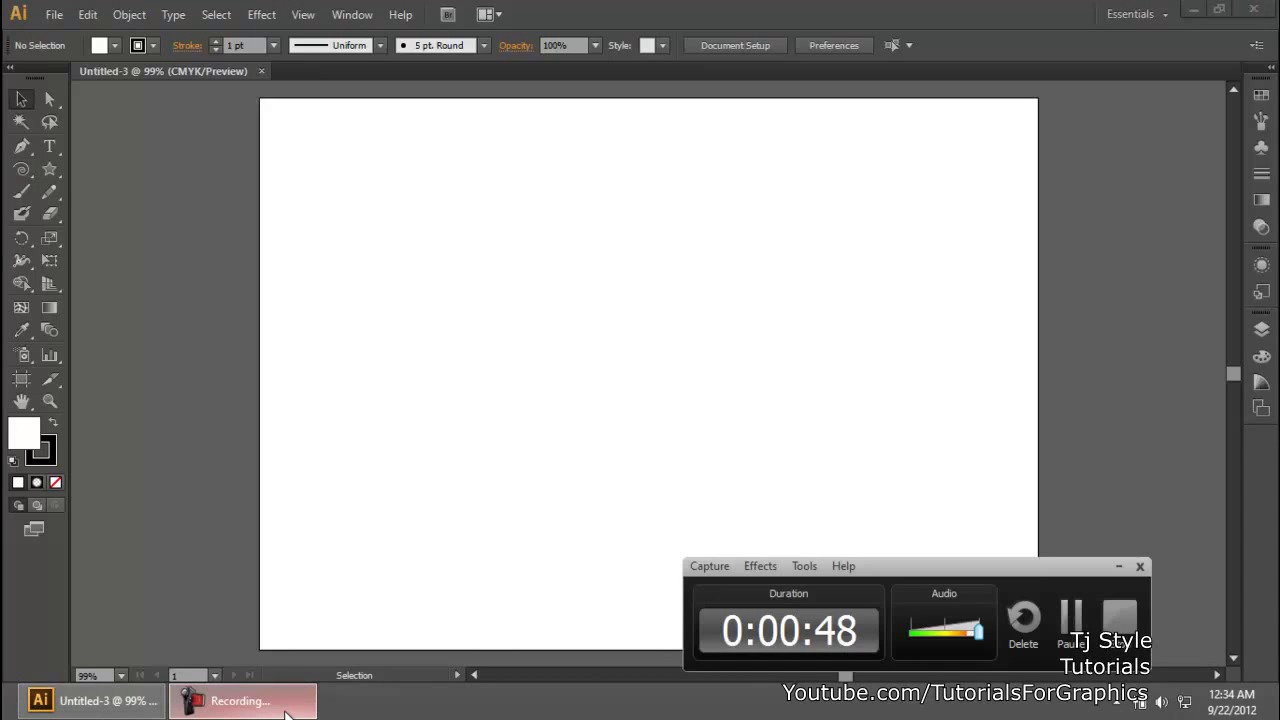
{"action": "left_click_drag", "start_coordinate": [1045, 568], "coordinate": [1117, 568]}
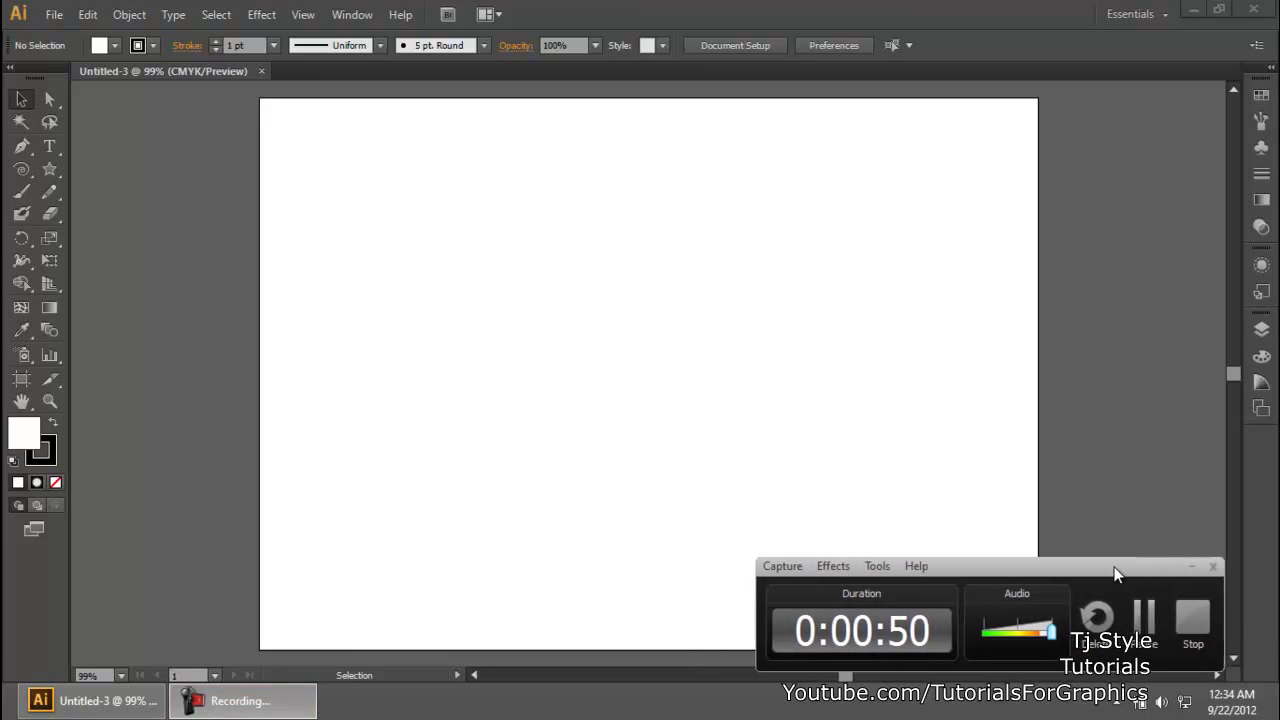
{"action": "left_click", "coordinate": [1195, 567]}
- Make Line Segment the active tool of the line group and Rectangle that of the shape group, ending on the Selection tool
{"action": "left_click", "coordinate": [21, 169]}
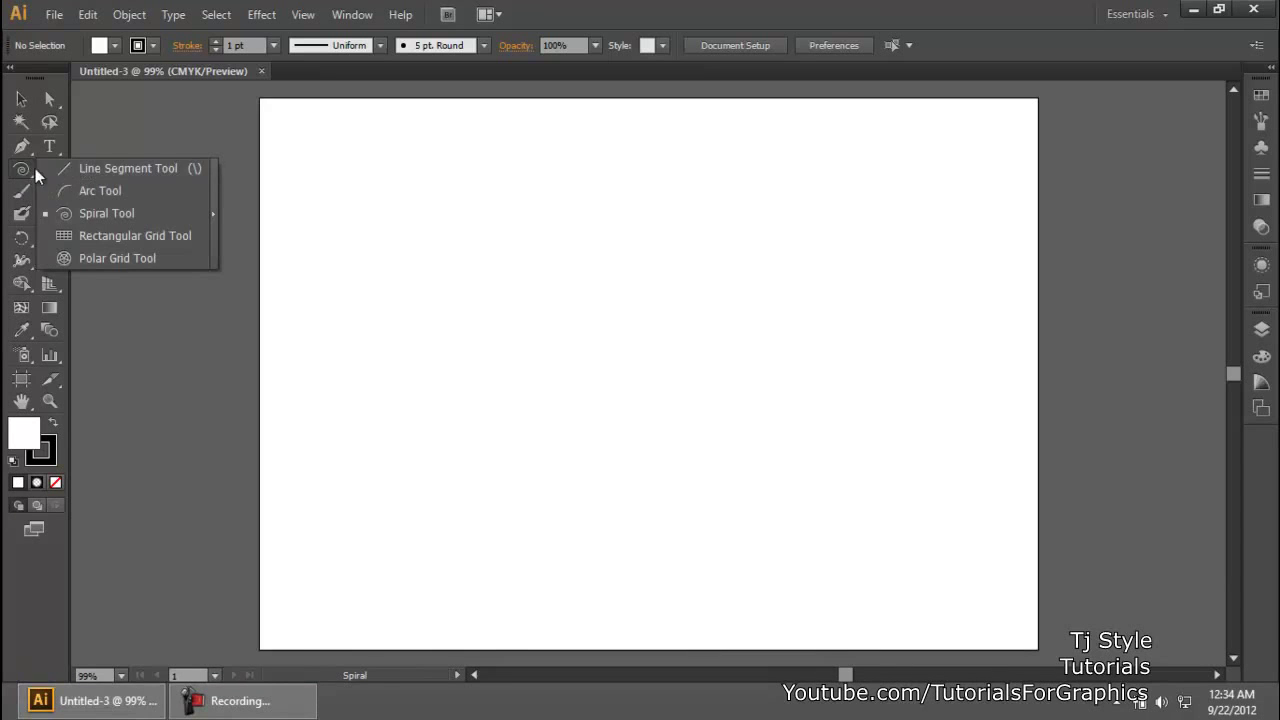
{"action": "left_click", "coordinate": [92, 167]}
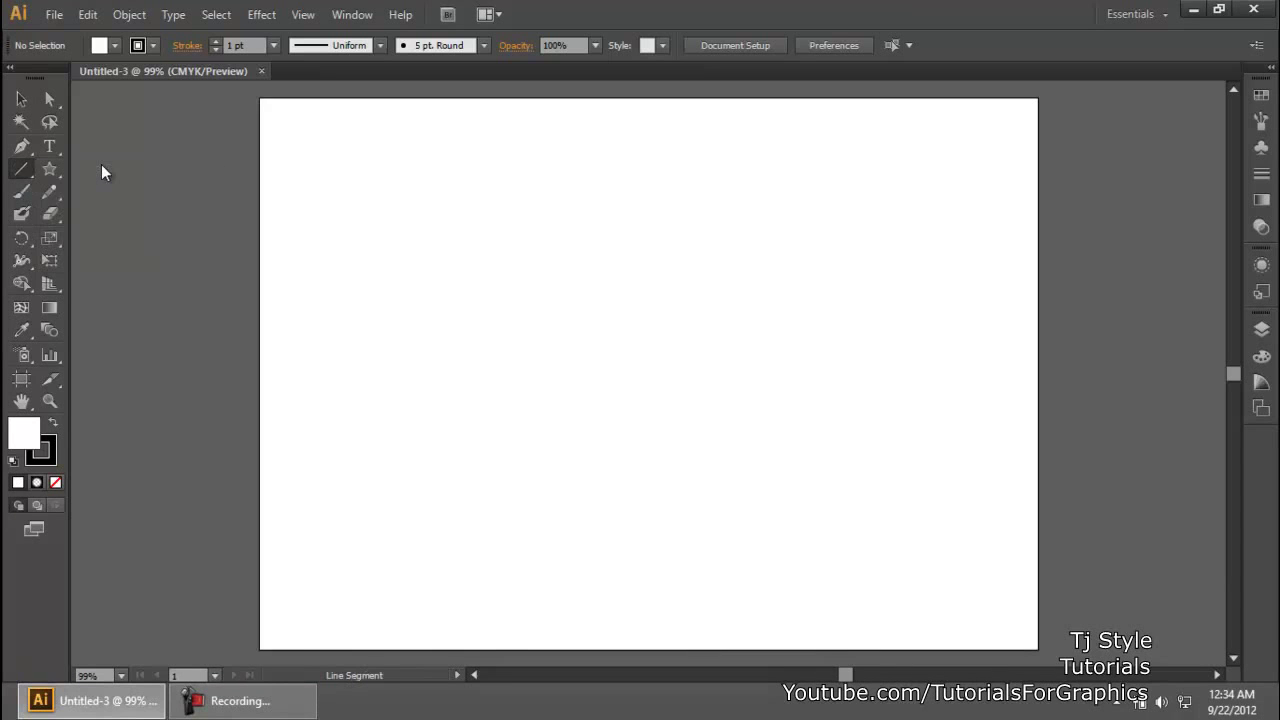
{"action": "left_click", "coordinate": [21, 169]}
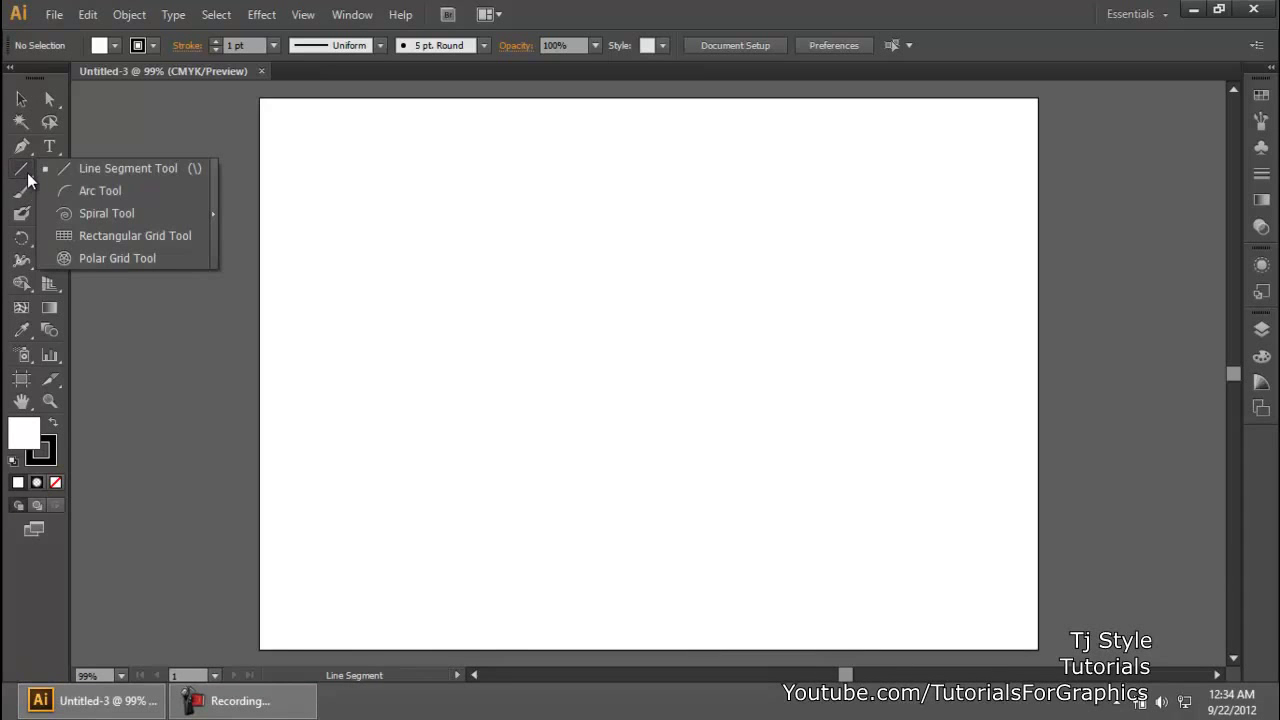
{"action": "left_click", "coordinate": [115, 171]}
{"action": "left_click", "coordinate": [54, 176]}
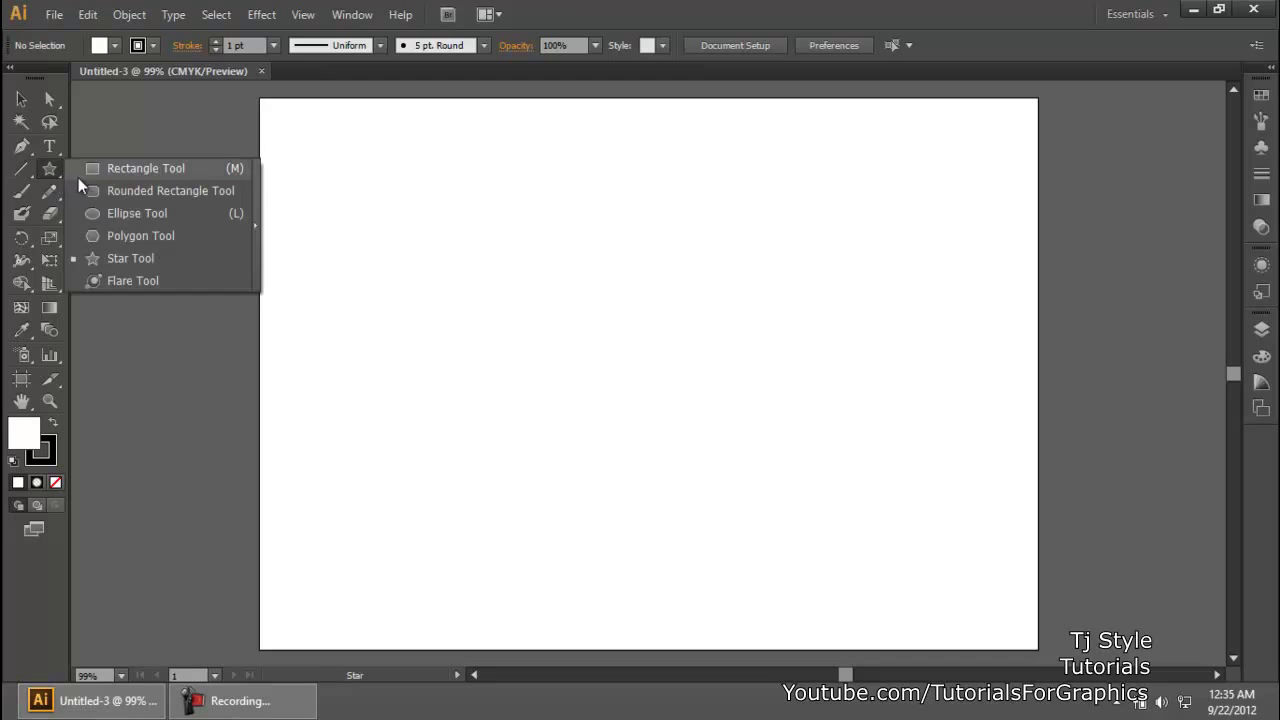
{"action": "left_click", "coordinate": [78, 177]}
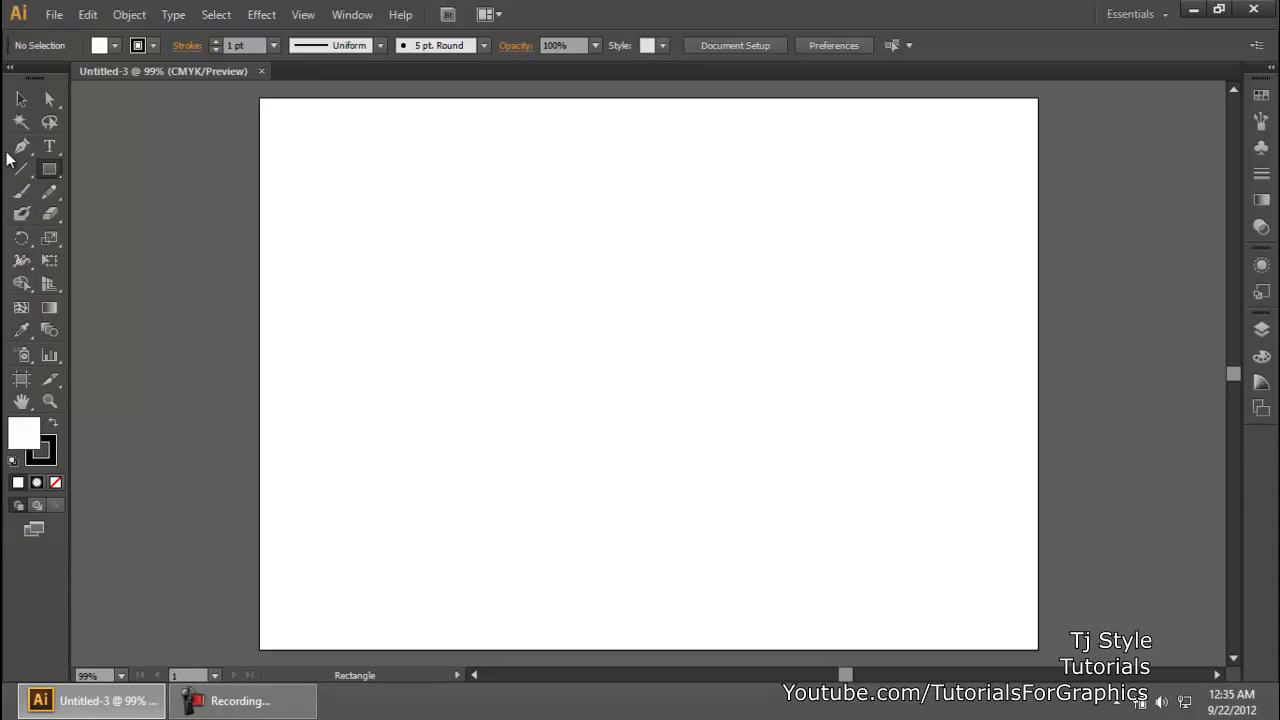
{"action": "left_click", "coordinate": [22, 101]}
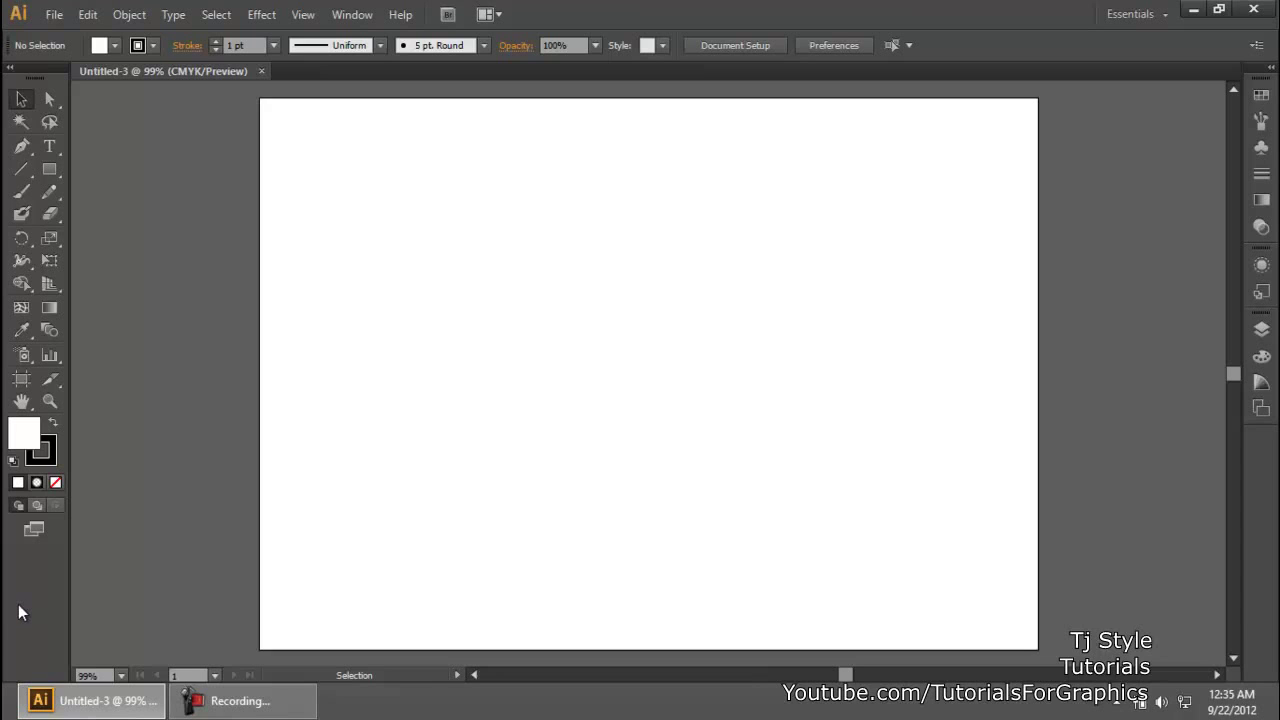
- Tear off the line tool group as a floating palette and place it beside the artboard's upper right corner
{"action": "left_click", "coordinate": [21, 178]}
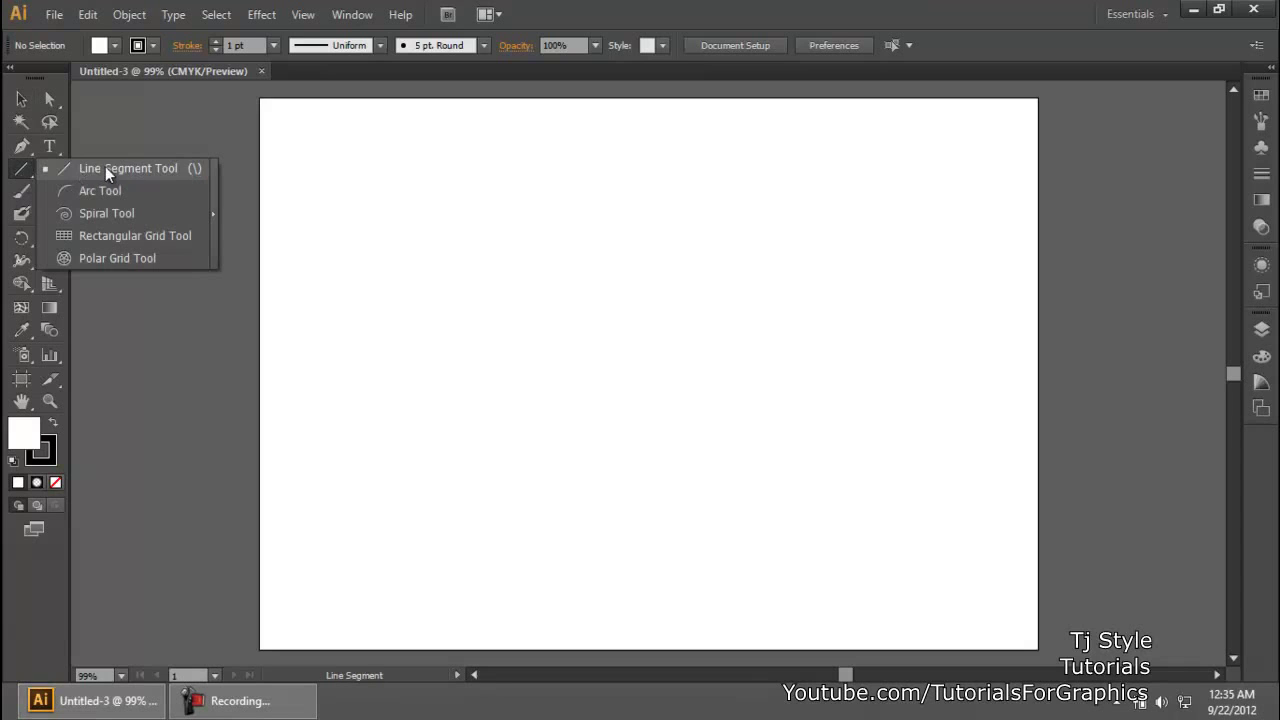
{"action": "left_click", "coordinate": [17, 182]}
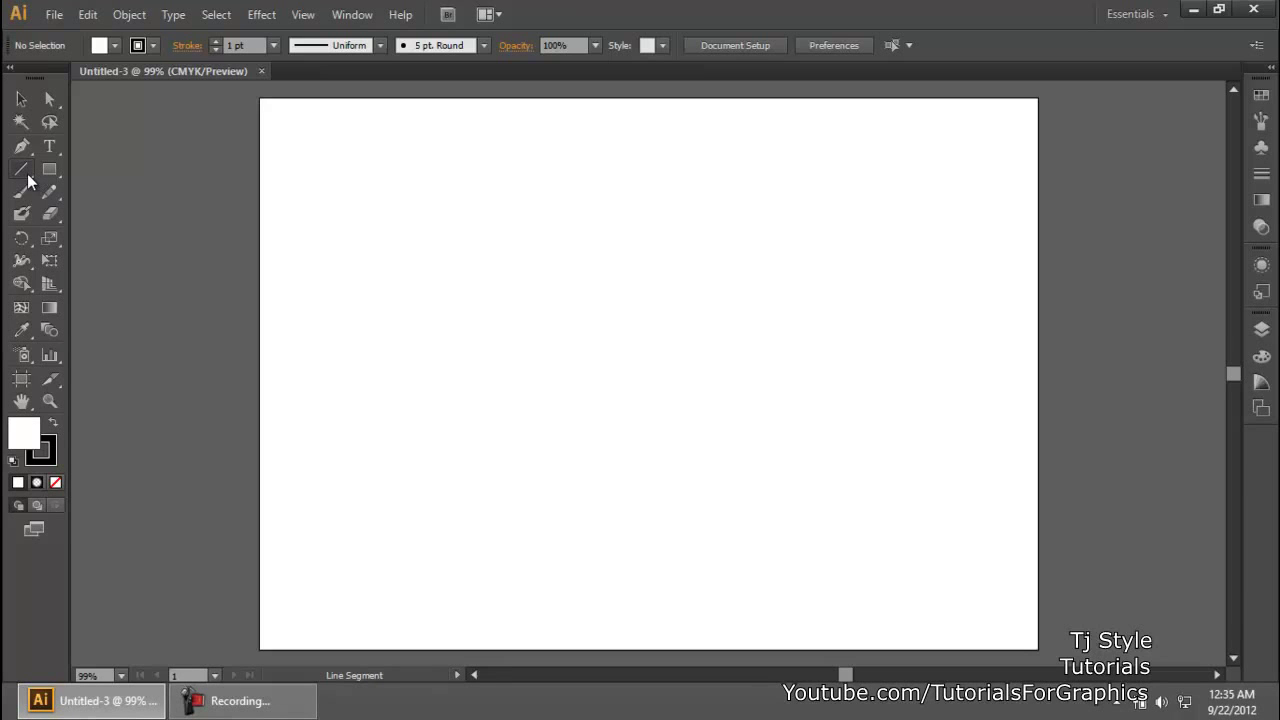
{"action": "left_click", "coordinate": [19, 172]}
{"action": "left_click", "coordinate": [20, 177]}
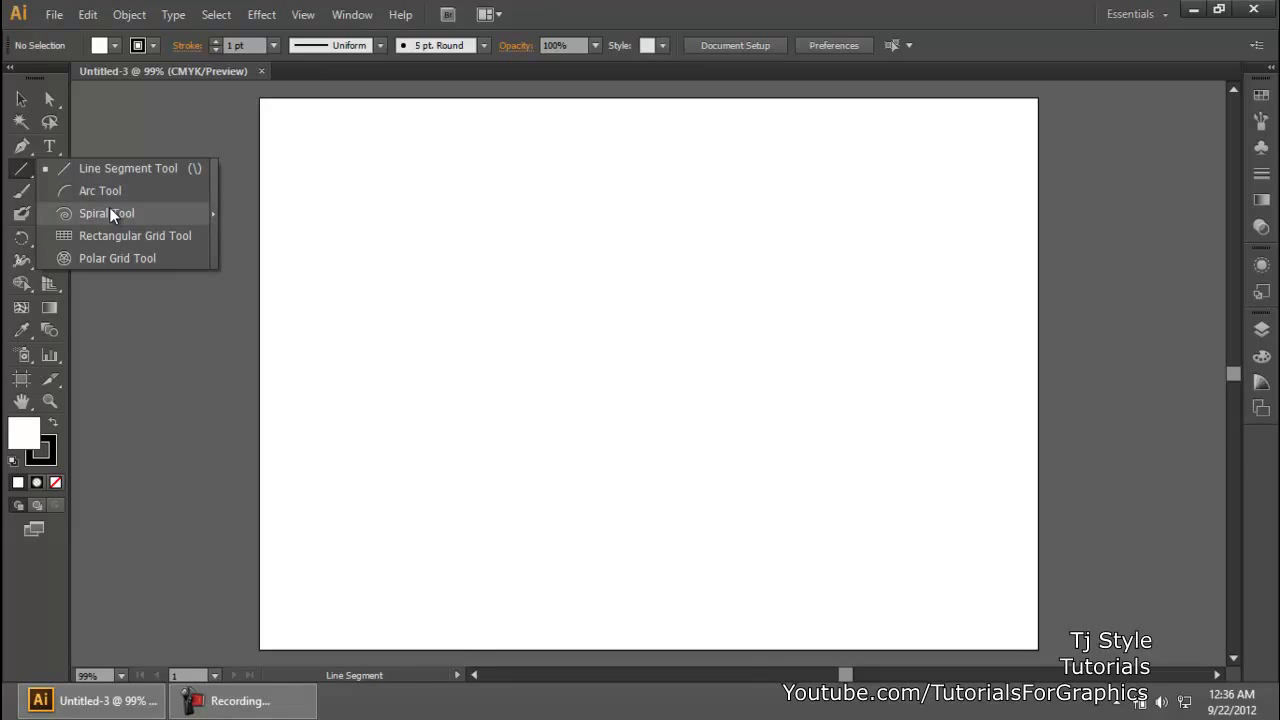
{"action": "left_click", "coordinate": [215, 195]}
{"action": "left_click_drag", "start_coordinate": [116, 186], "coordinate": [1112, 141]}
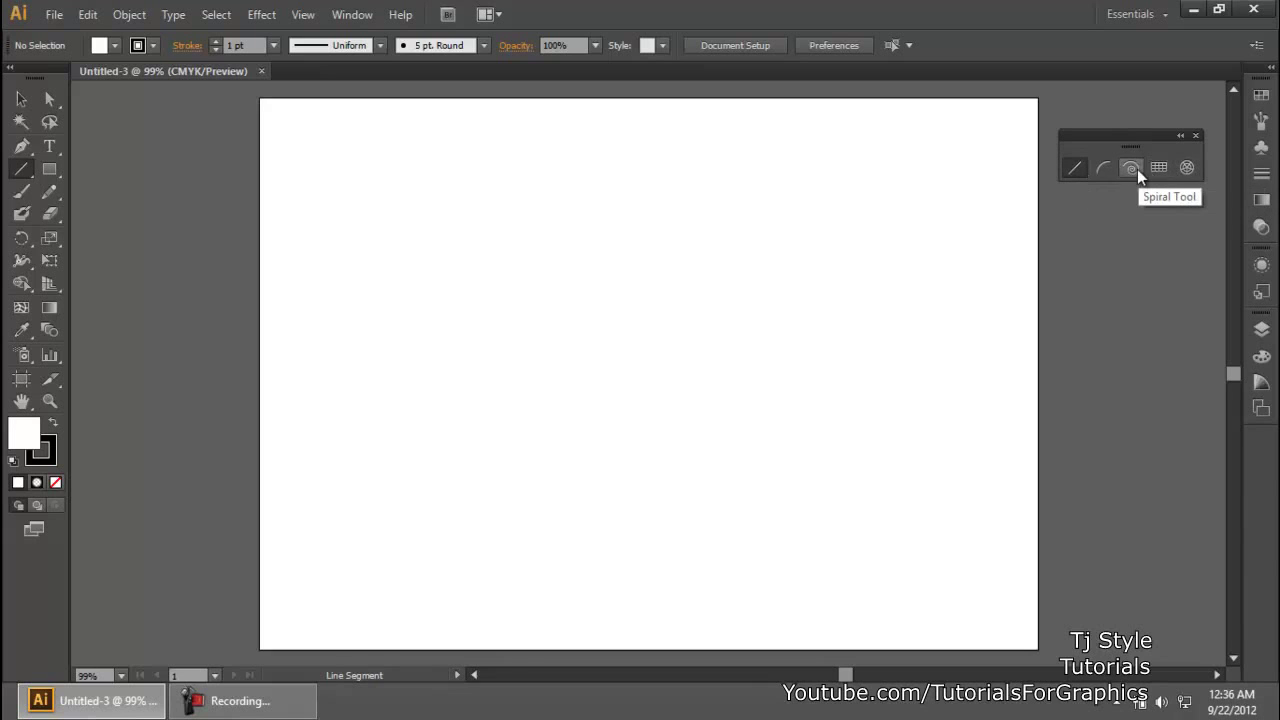
{"action": "left_click", "coordinate": [21, 168]}
- Tear off the shape tool group as a floating palette and place it directly below the line tools palette
{"action": "left_click", "coordinate": [55, 173]}
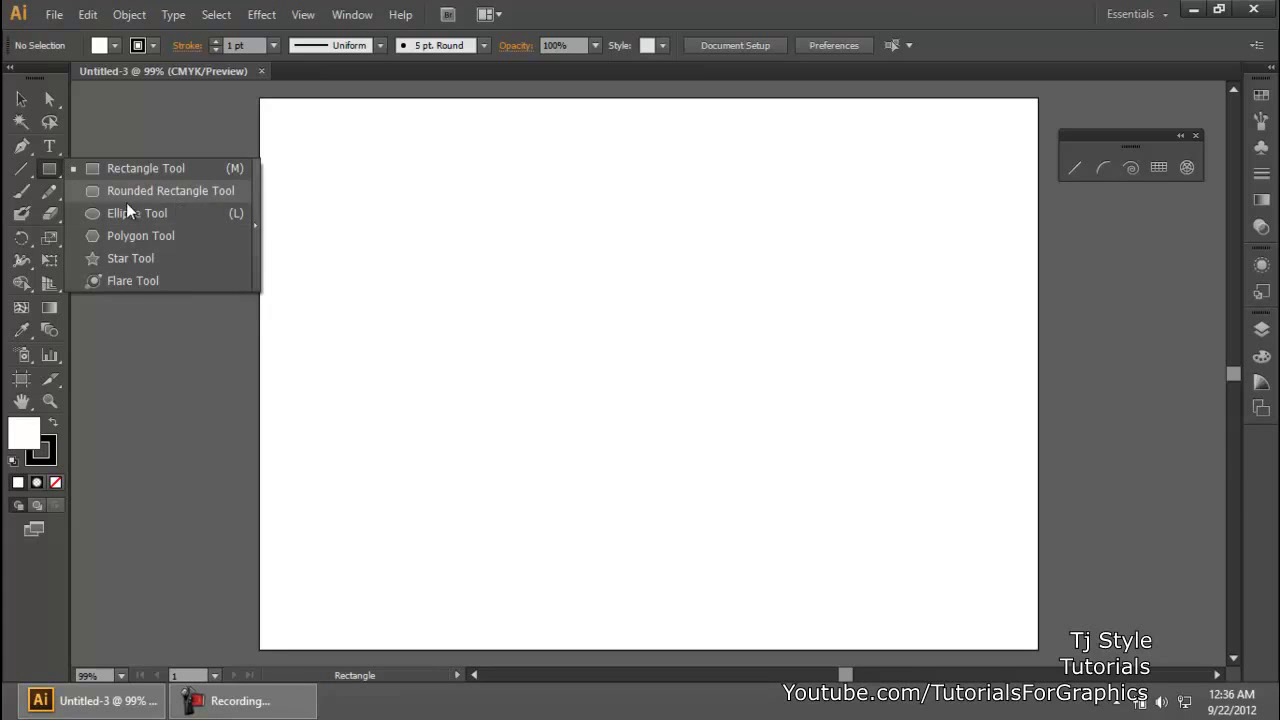
{"action": "left_click", "coordinate": [50, 170]}
{"action": "left_click", "coordinate": [51, 167]}
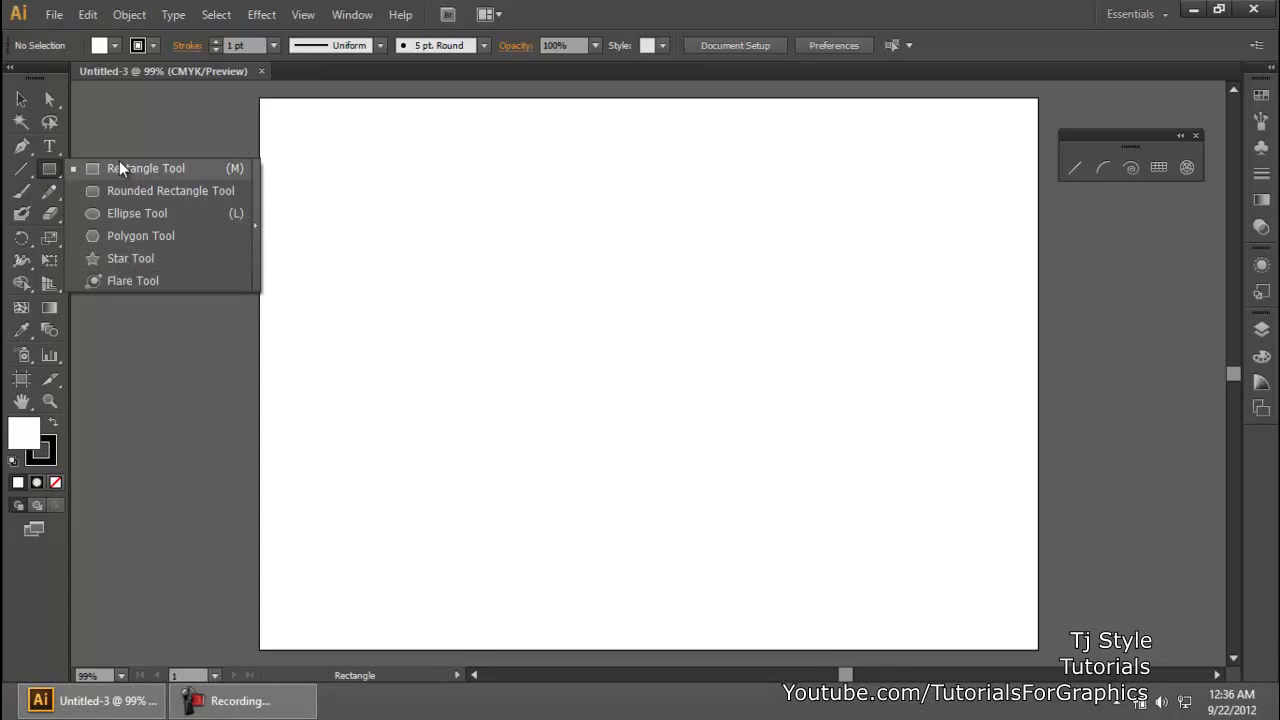
{"action": "left_click", "coordinate": [253, 190]}
{"action": "left_click_drag", "start_coordinate": [137, 183], "coordinate": [1125, 203]}
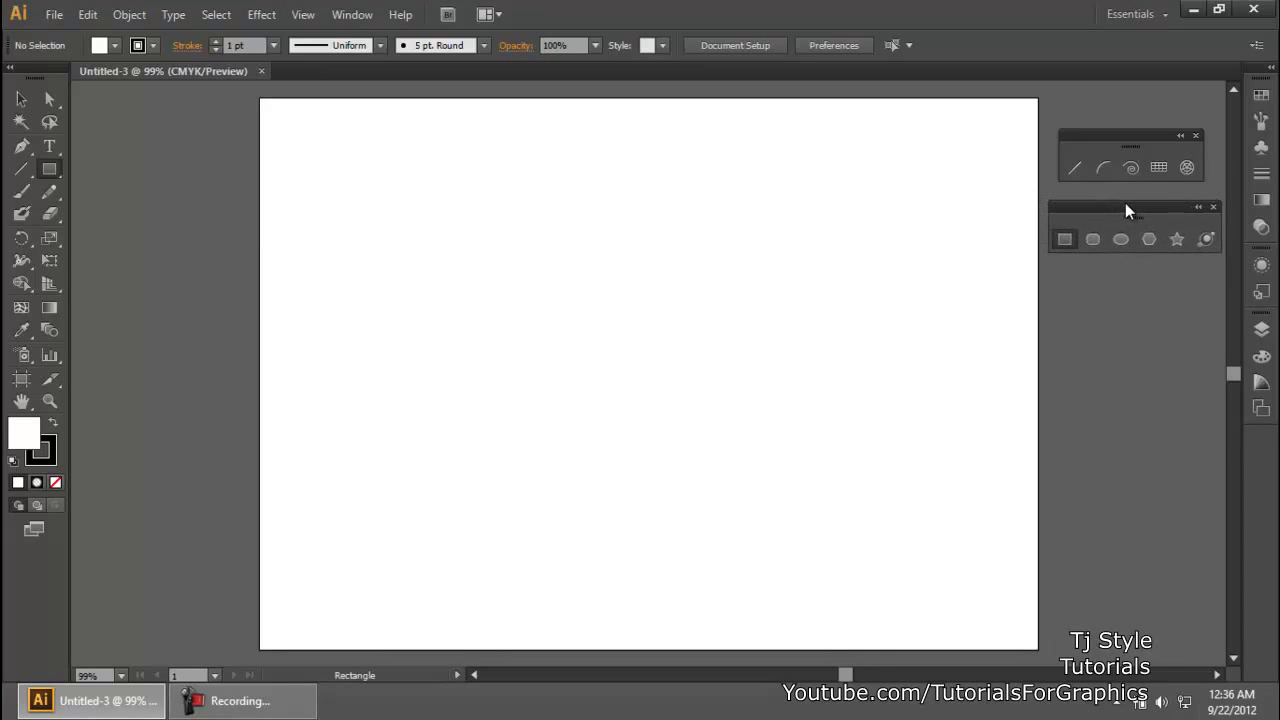
{"action": "key", "text": "F9"}
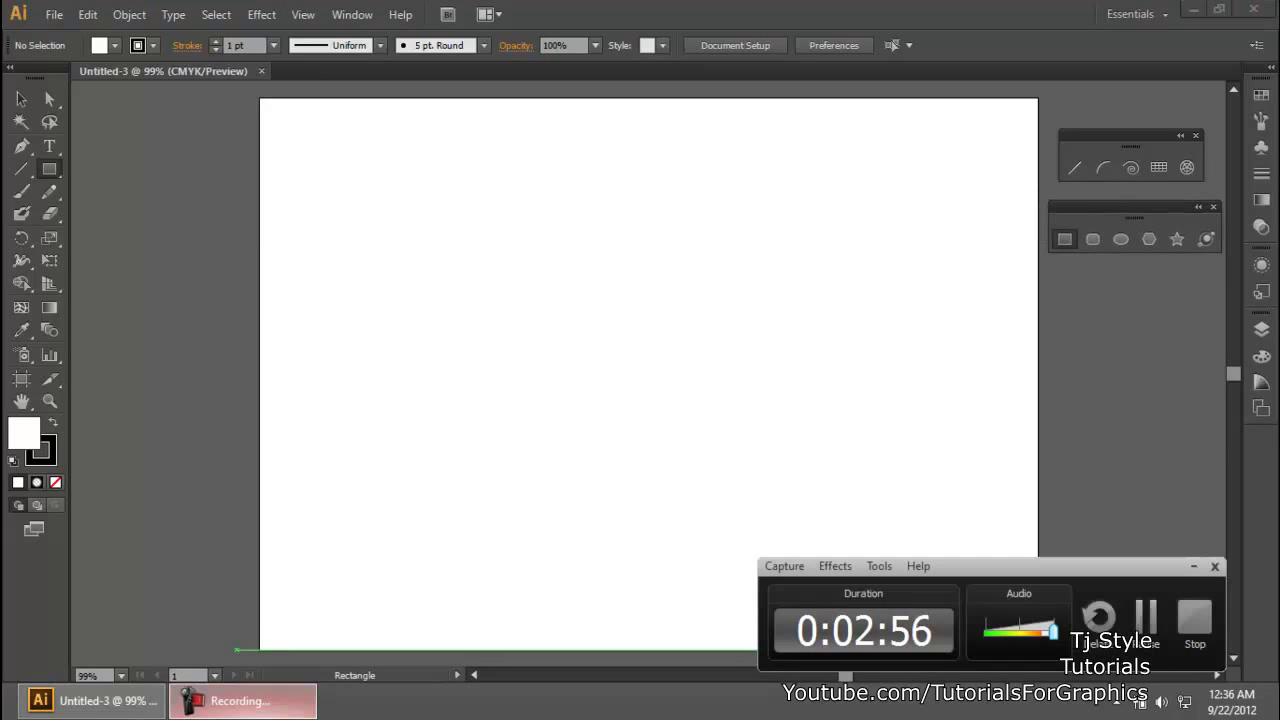
{"action": "key", "text": "F9"}
{"action": "left_click", "coordinate": [21, 99]}
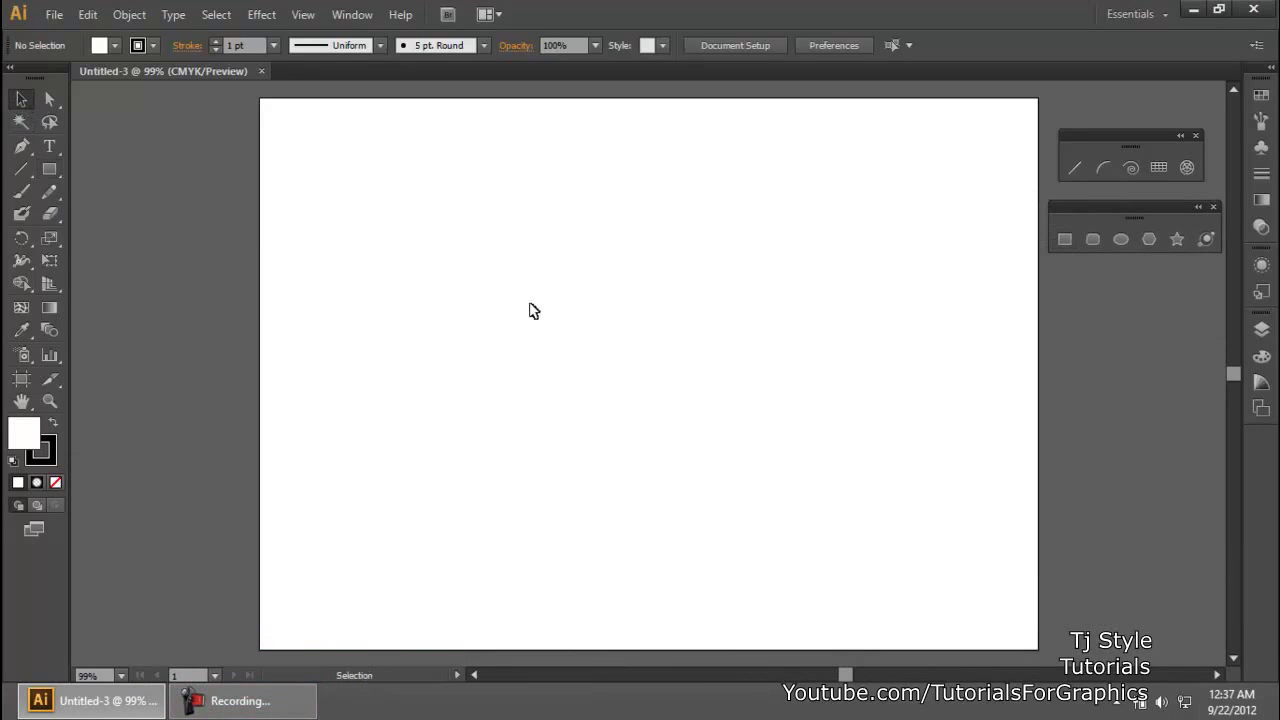
- Draw a roughly vertical freehand line in the left half of the artboard with the Line Segment tool and delete it
{"action": "left_click", "coordinate": [1074, 167]}
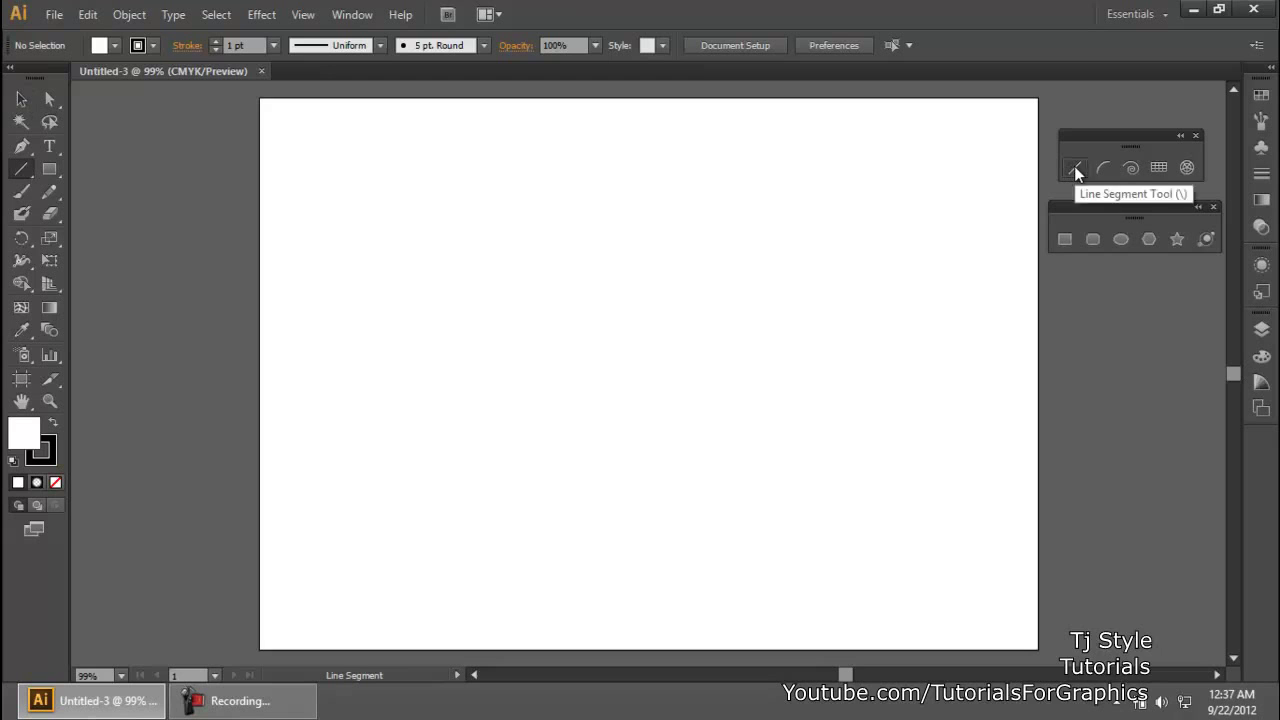
{"action": "mouse_move", "coordinate": [452, 225]}
{"action": "left_mouse_down"}
{"action": "mouse_move", "coordinate": [474, 397]}
{"action": "mouse_move", "coordinate": [453, 406]}
{"action": "left_mouse_up"}
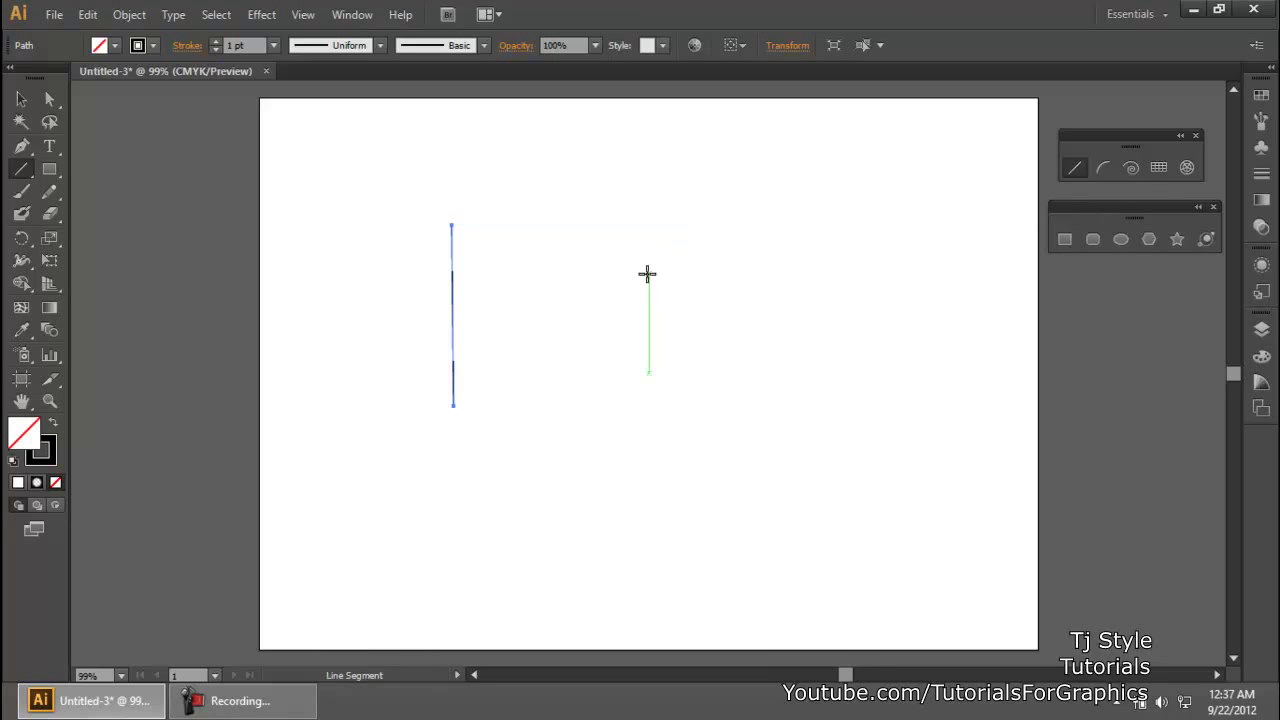
{"action": "key", "text": "Delete"}
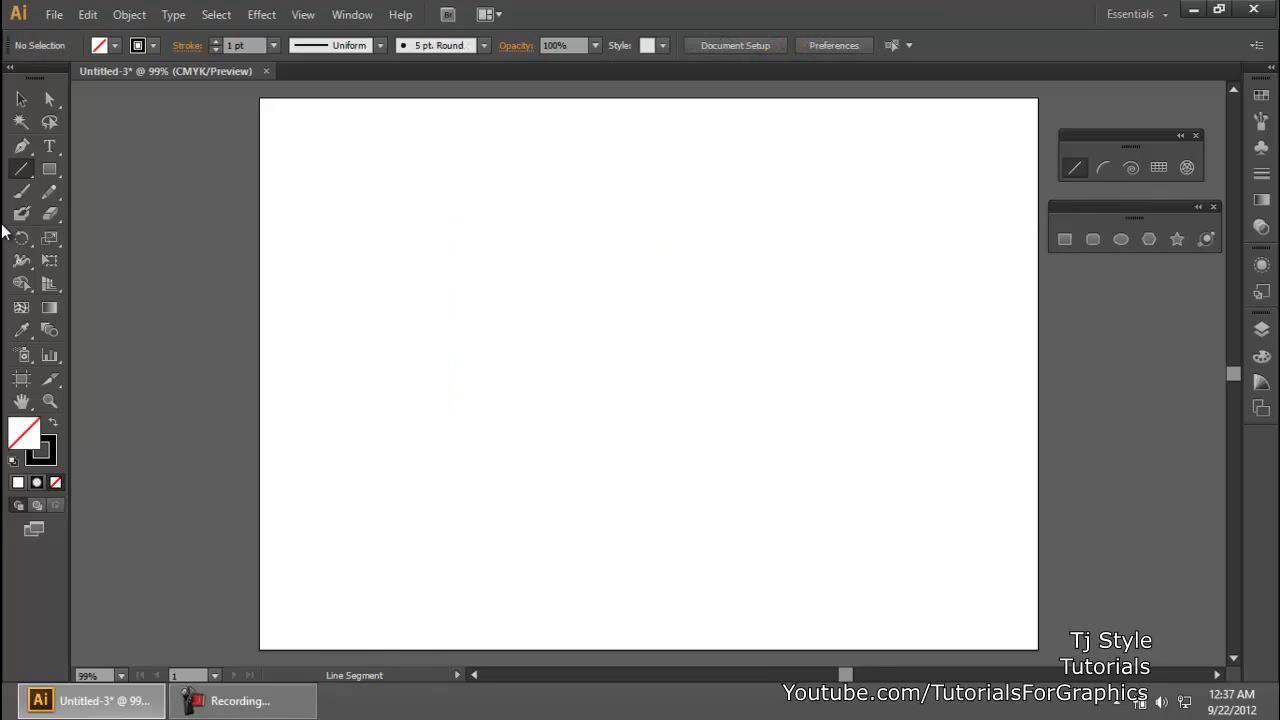
{"action": "left_click", "coordinate": [21, 99]}
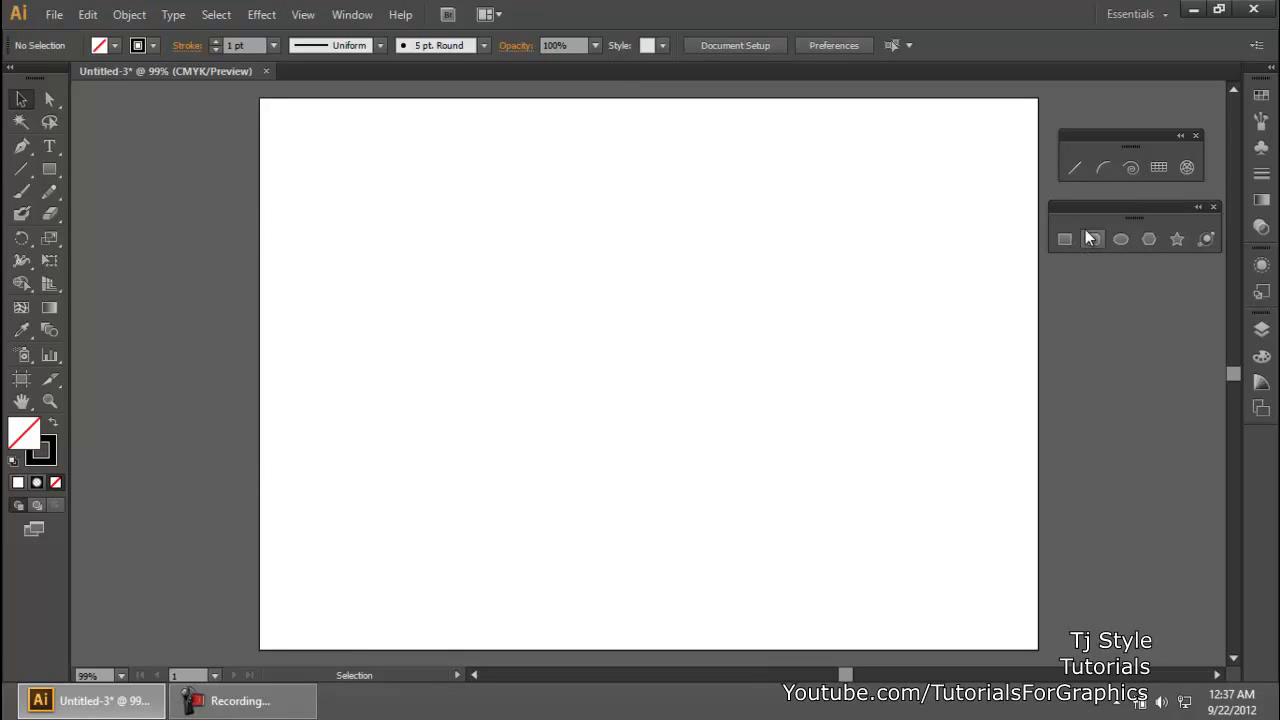
- Draw two crossing 45-degree diagonal lines and one straight vertical line through their crossing with the Line Segment tool
{"action": "left_click", "coordinate": [1083, 178]}
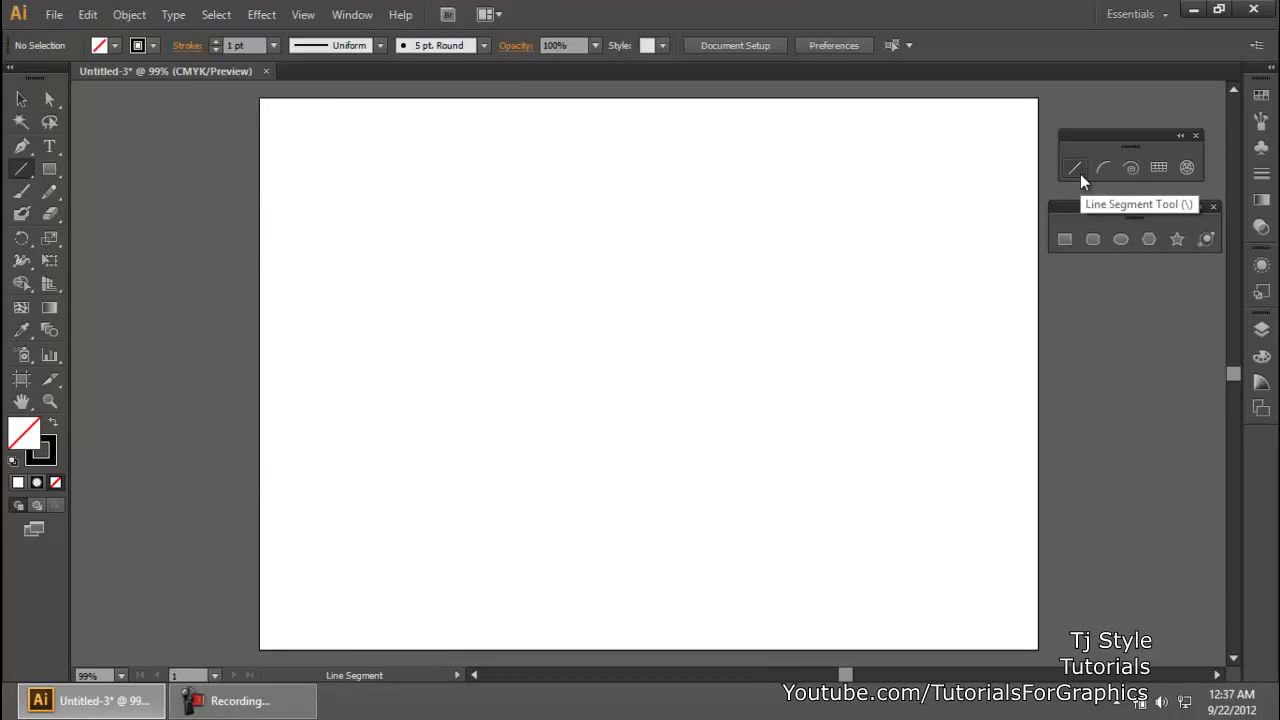
{"action": "left_click_drag", "start_coordinate": [315, 167], "coordinate": [896, 550]}
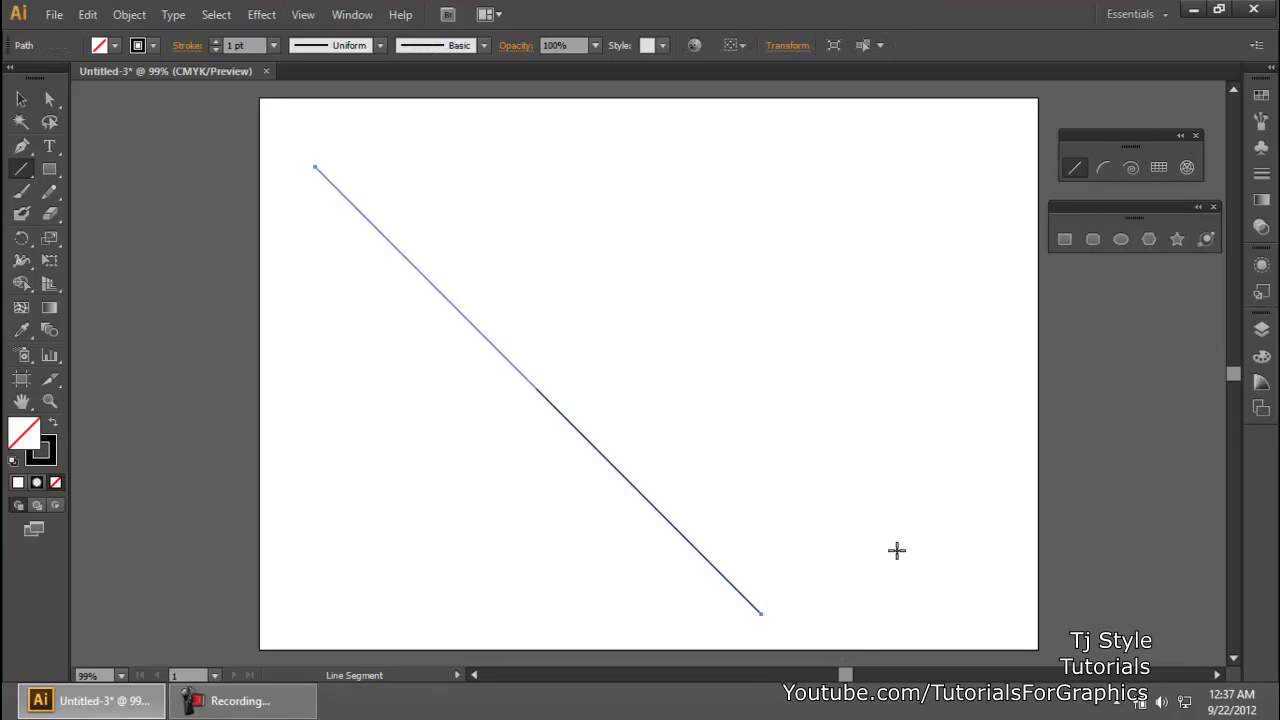
{"action": "left_click_drag", "start_coordinate": [732, 178], "coordinate": [283, 608]}
{"action": "left_click_drag", "start_coordinate": [538, 160], "coordinate": [538, 637]}
{"action": "left_click", "coordinate": [22, 100]}
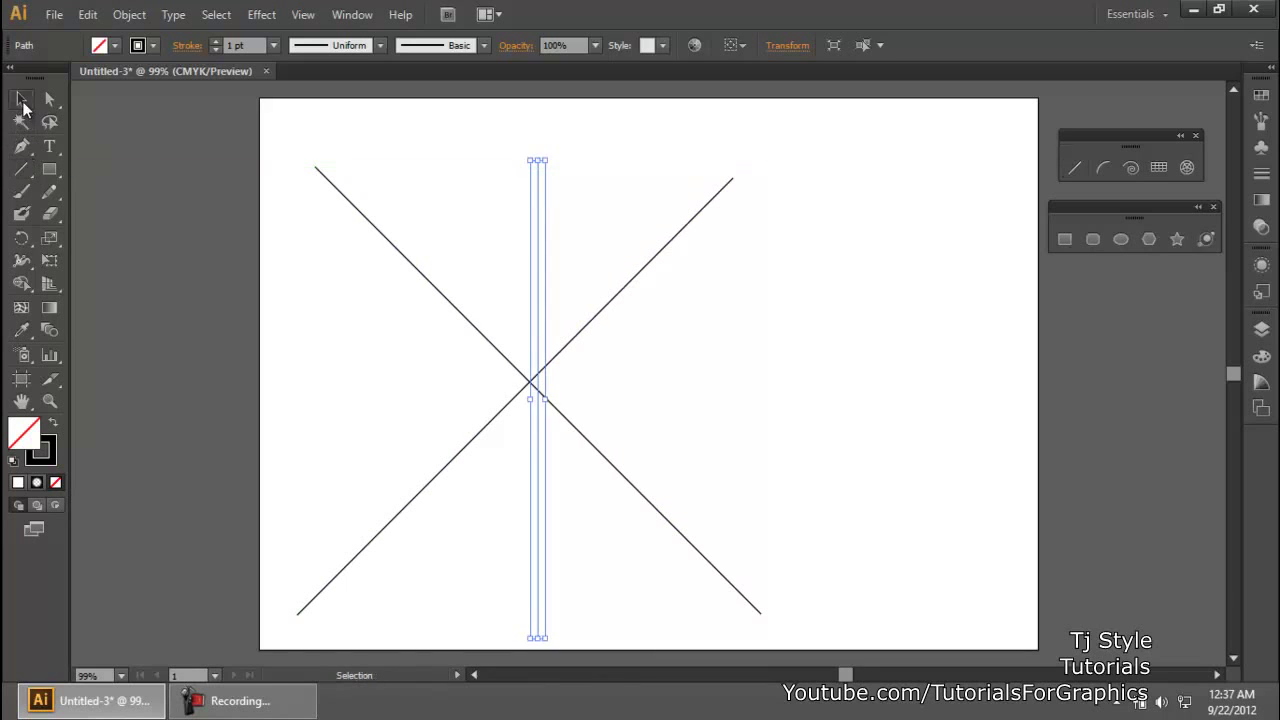
{"action": "left_click", "coordinate": [852, 258]}
- Delete both diagonal lines and the vertical line from the artboard
{"action": "left_click", "coordinate": [675, 238]}
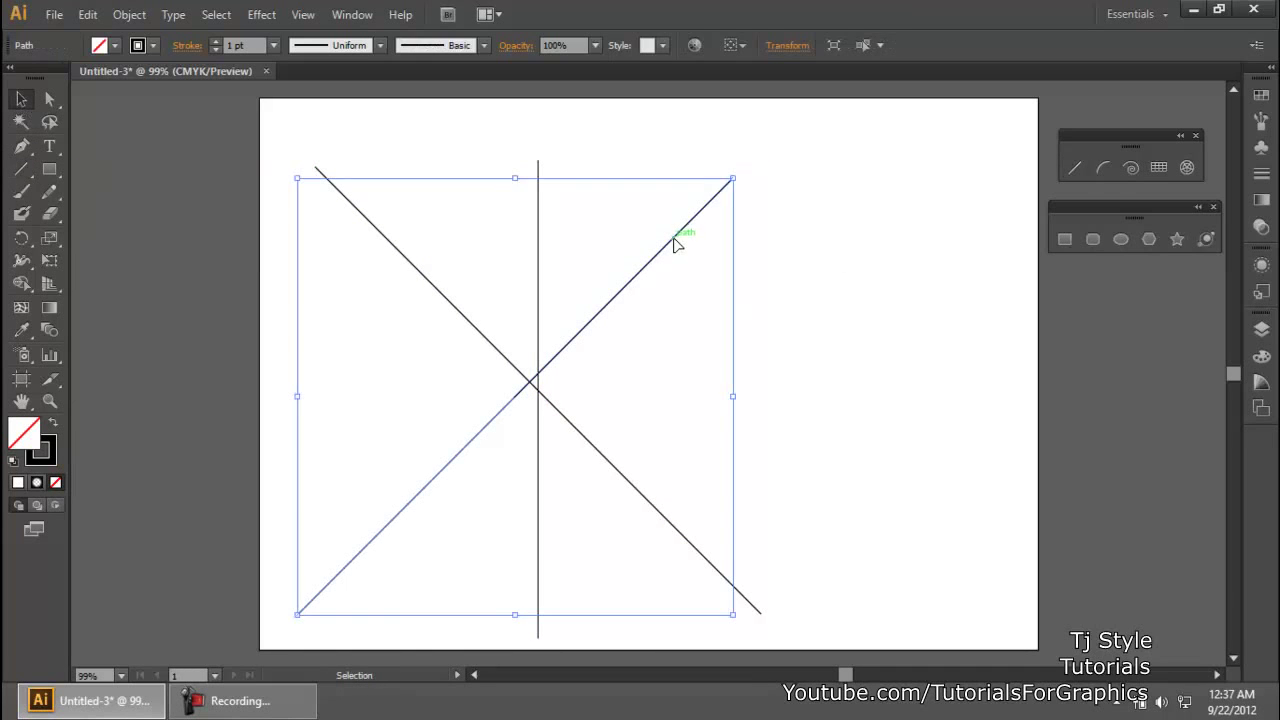
{"action": "key", "text": "Delete"}
{"action": "left_click", "coordinate": [538, 241]}
{"action": "key", "text": "Delete"}
{"action": "left_click", "coordinate": [414, 265]}
{"action": "key", "text": "Delete"}
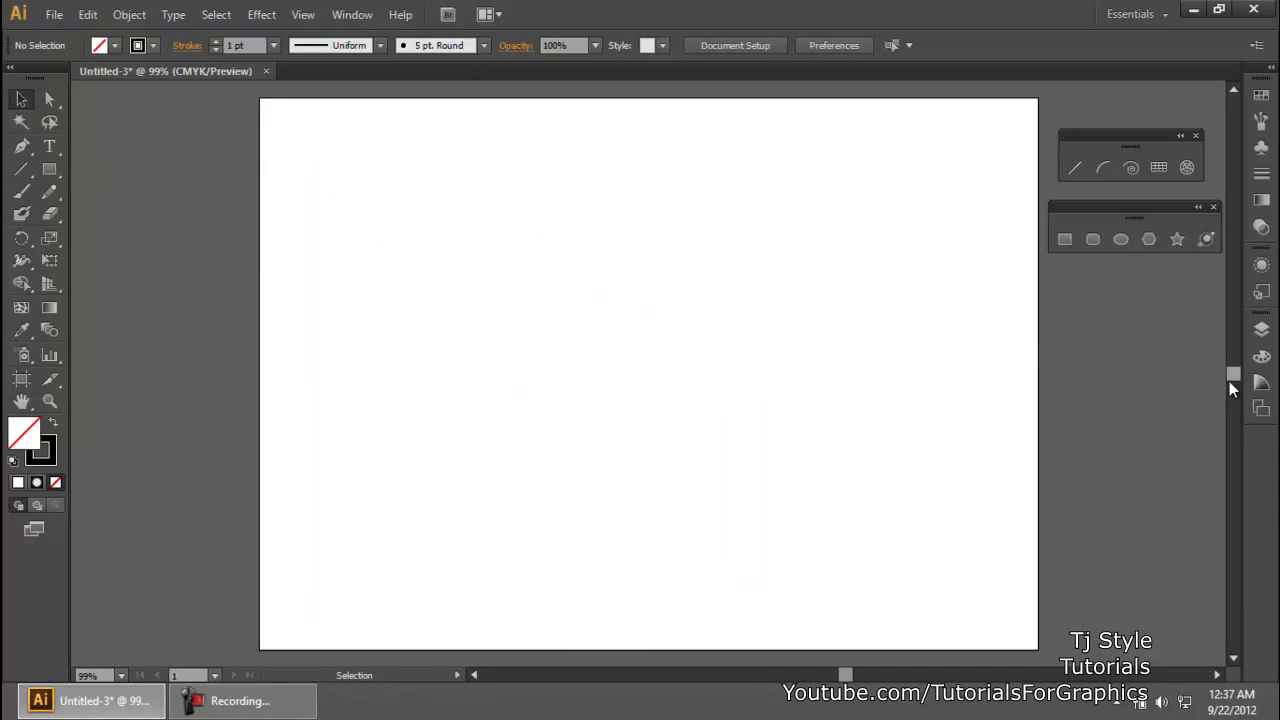
- Draw a small quarter-circle arc in the upper left part of the artboard with the Arc tool and delete it
{"action": "left_click", "coordinate": [1103, 168]}
{"action": "left_click_drag", "start_coordinate": [466, 271], "coordinate": [559, 284]}
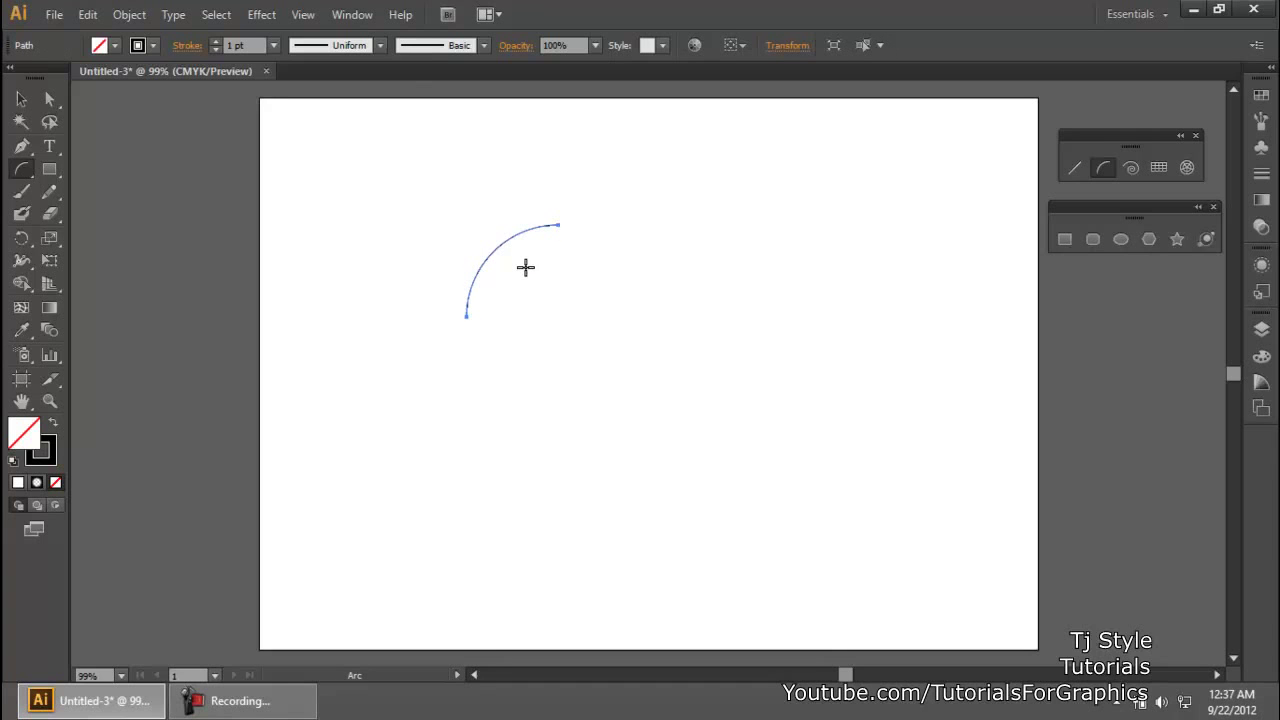
{"action": "key", "text": "v"}
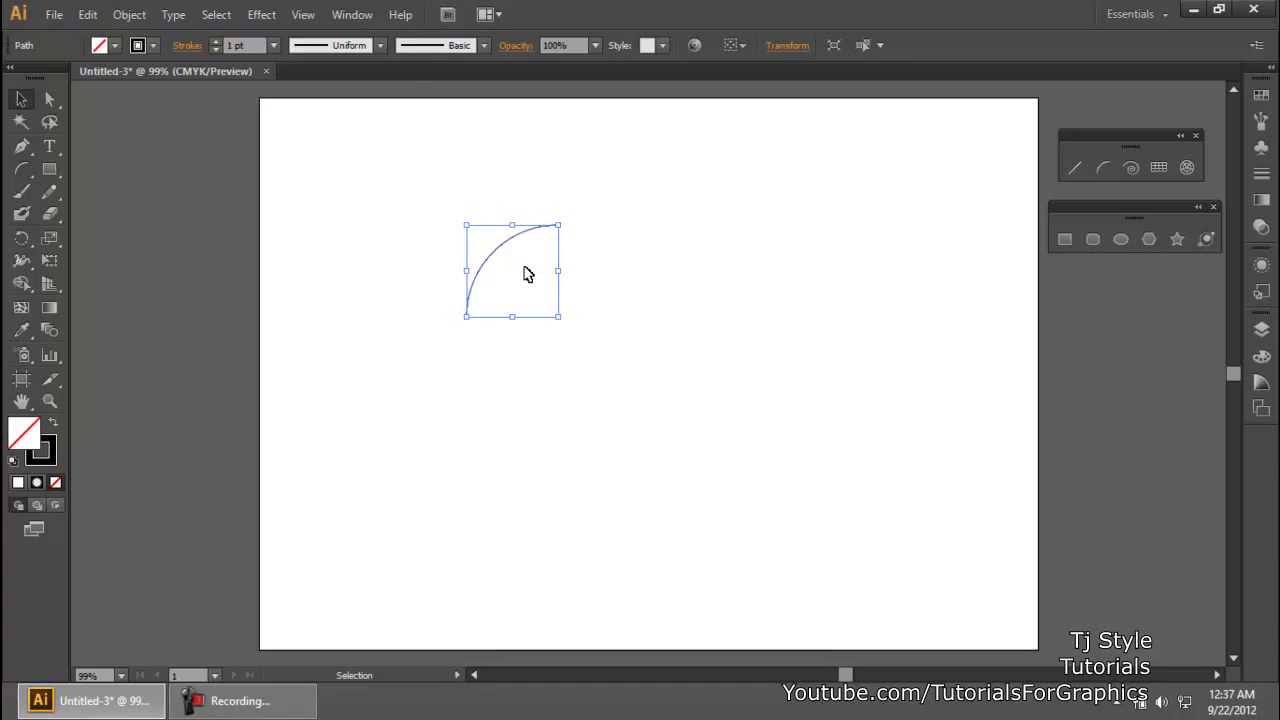
{"action": "key", "text": "Delete"}
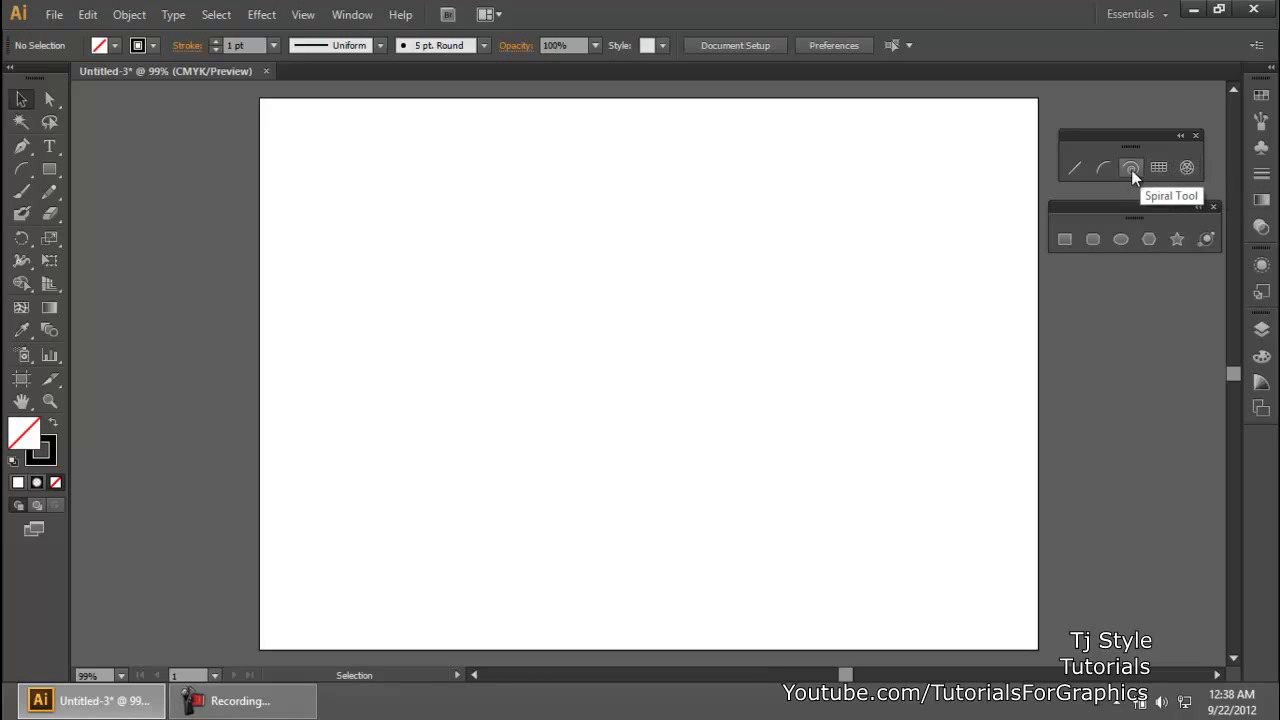
{"action": "left_click", "coordinate": [300, 712]}
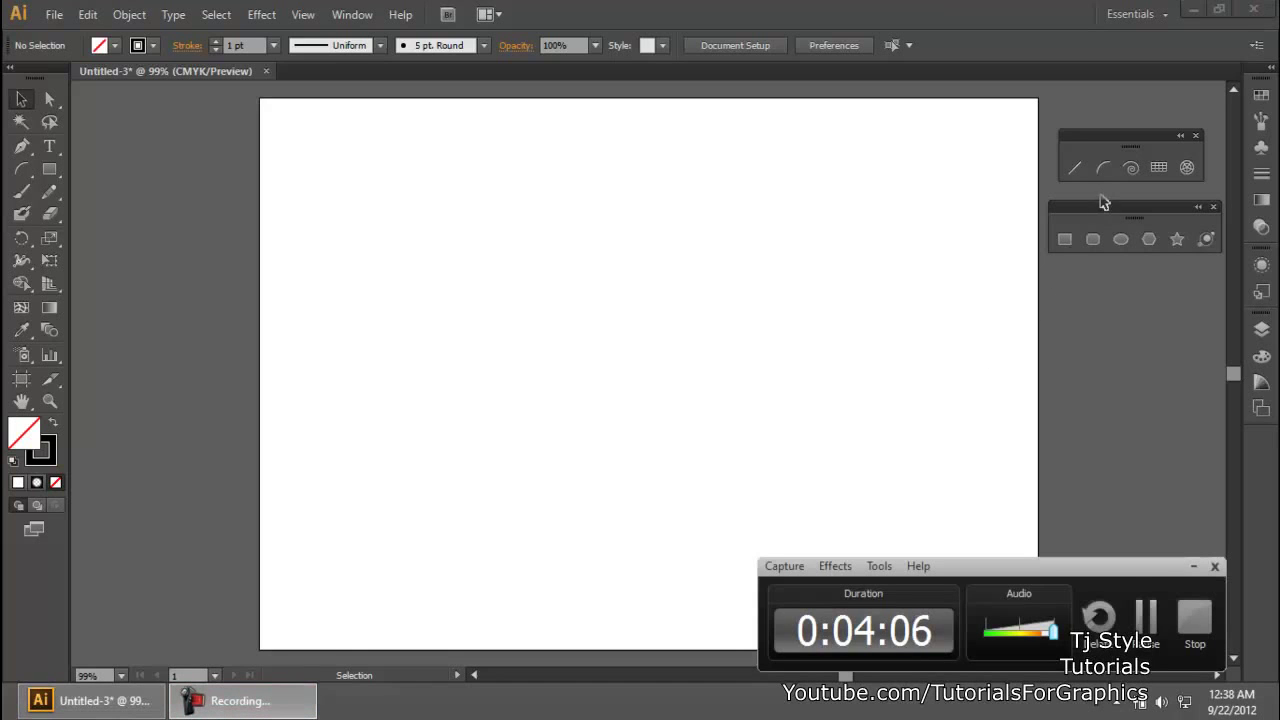
{"action": "left_click_drag", "start_coordinate": [1142, 568], "coordinate": [1158, 578]}
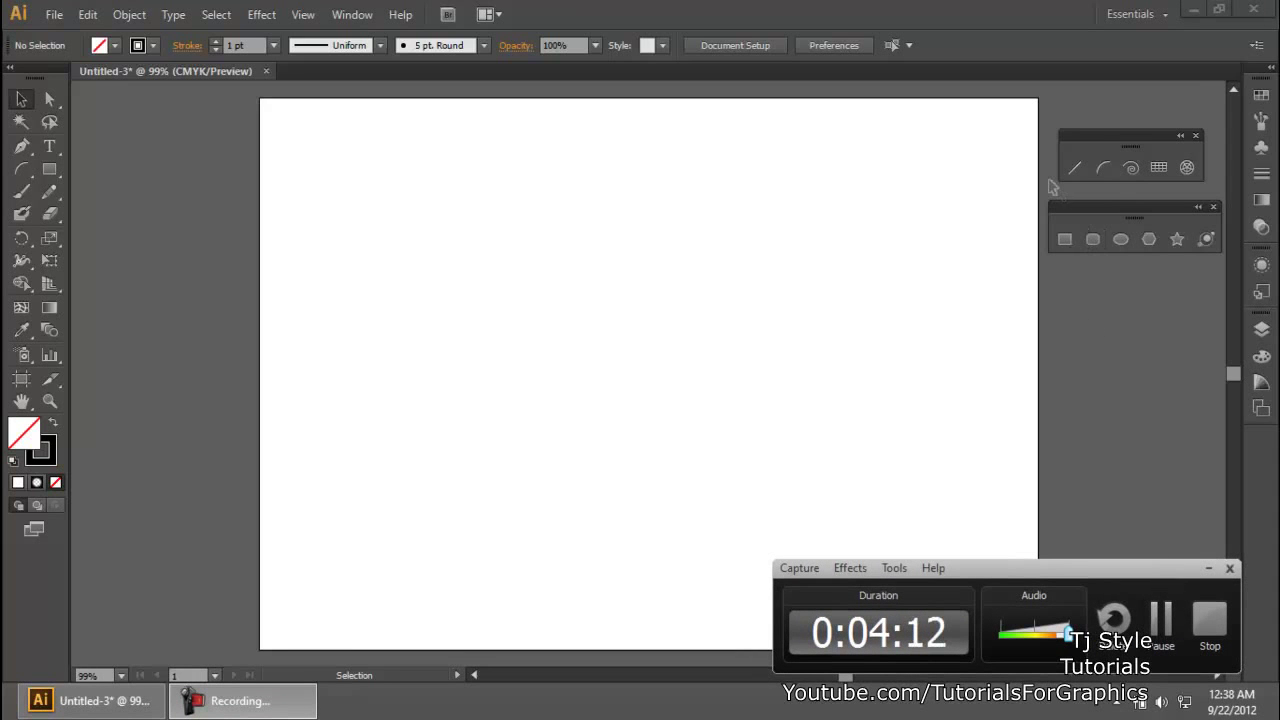
- Reposition the floating line tools group and draw a large rectangle right of the artboard's centre with the Rectangle tool
{"action": "left_click_drag", "start_coordinate": [1092, 138], "coordinate": [1110, 157]}
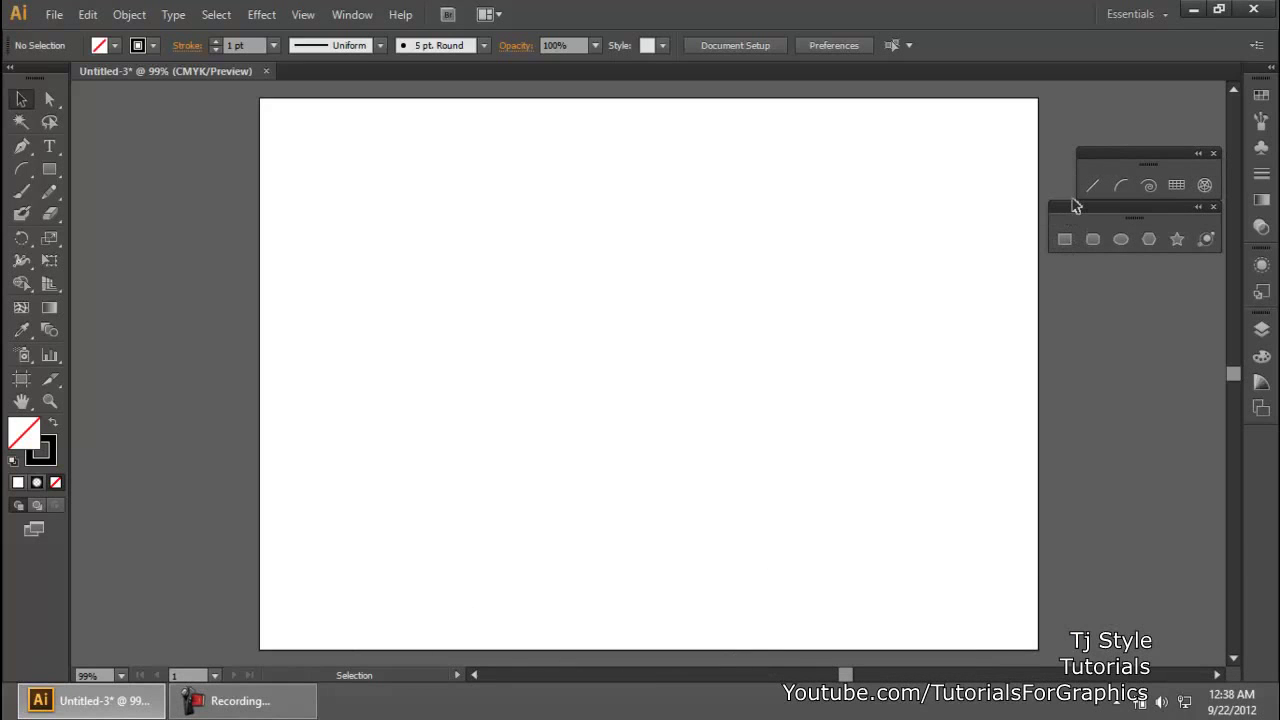
{"action": "left_click", "coordinate": [1063, 245]}
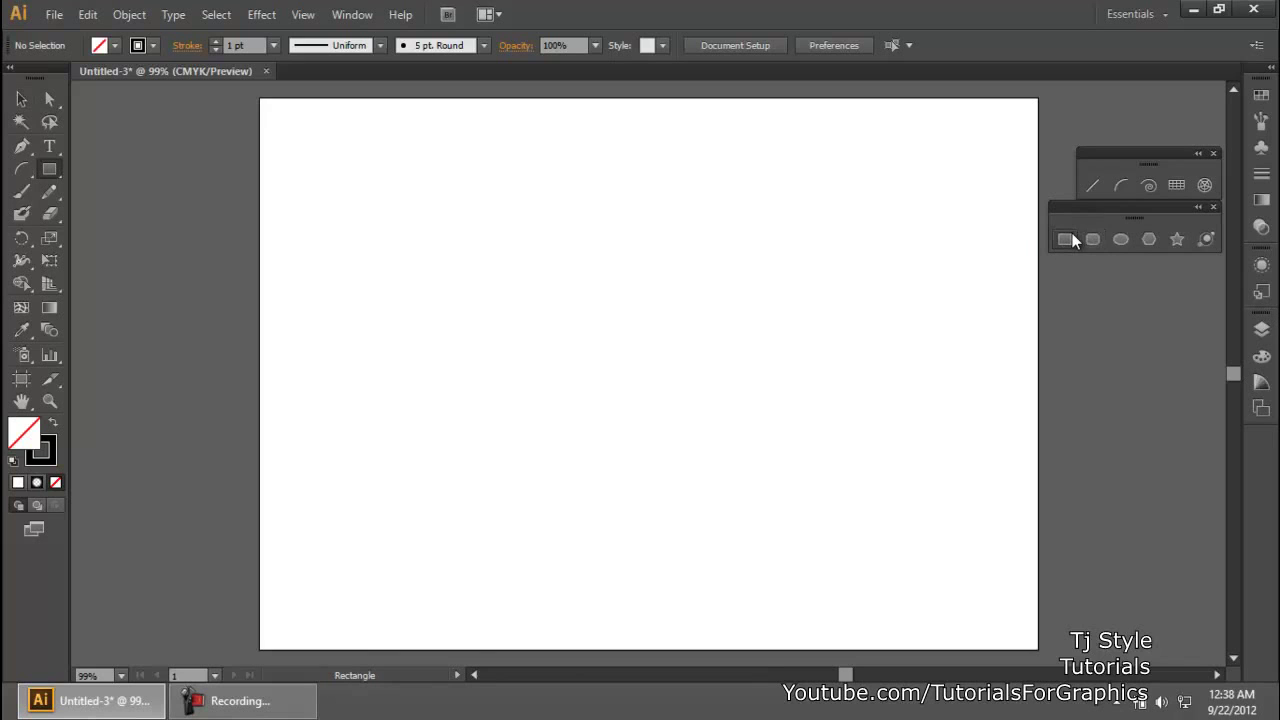
{"action": "left_click_drag", "start_coordinate": [535, 172], "coordinate": [936, 551]}
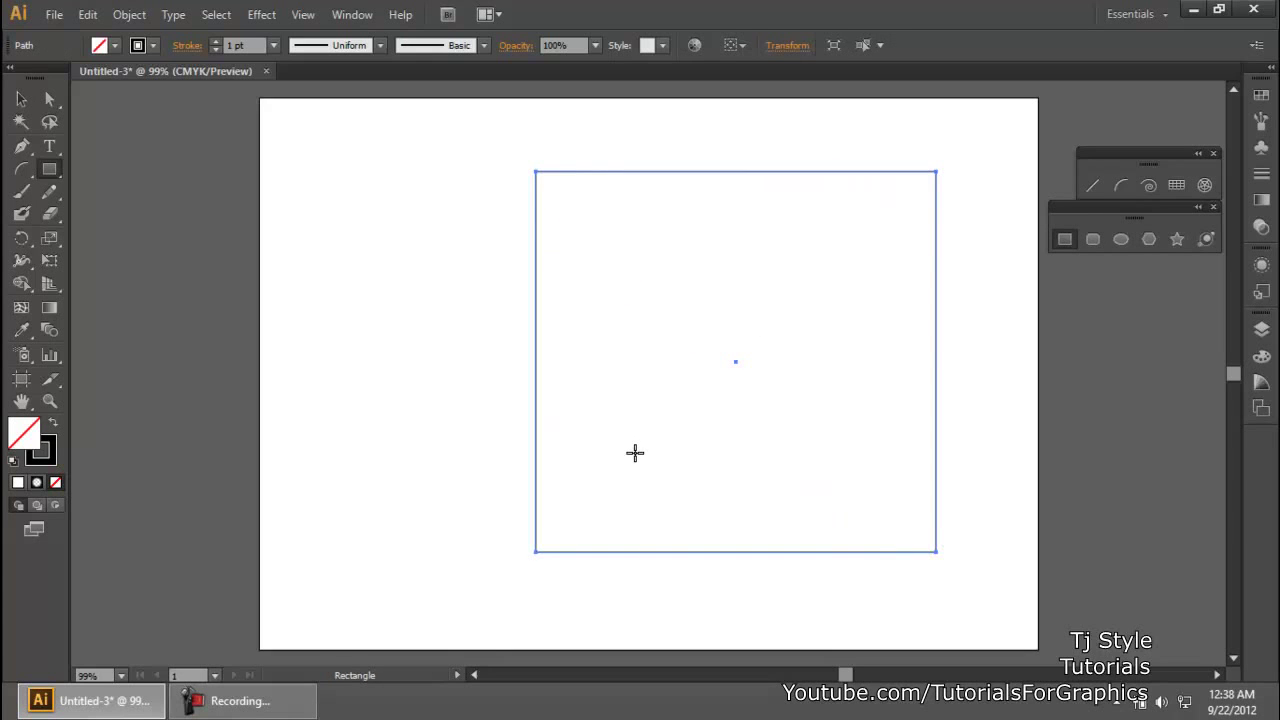
{"action": "key", "text": "ctrl+shift+a"}
- Draw a square in the artboard's upper right corner and a smaller square nested inside it with the Rectangle tool
{"action": "mouse_move", "coordinate": [398, 223]}
{"action": "left_mouse_down"}
{"action": "mouse_move", "coordinate": [697, 397]}
{"action": "mouse_move", "coordinate": [704, 405]}
{"action": "mouse_move", "coordinate": [586, 369]}
{"action": "mouse_move", "coordinate": [649, 460]}
{"action": "mouse_move", "coordinate": [880, 460]}
{"action": "mouse_move", "coordinate": [720, 431]}
{"action": "mouse_move", "coordinate": [802, 474]}
{"action": "mouse_move", "coordinate": [693, 450]}
{"action": "mouse_move", "coordinate": [654, 423]}
{"action": "mouse_move", "coordinate": [666, 437]}
{"action": "mouse_move", "coordinate": [617, 473]}
{"action": "mouse_move", "coordinate": [800, 509]}
{"action": "mouse_move", "coordinate": [643, 443]}
{"action": "mouse_move", "coordinate": [577, 394]}
{"action": "mouse_move", "coordinate": [580, 414]}
{"action": "mouse_move", "coordinate": [763, 503]}
{"action": "mouse_move", "coordinate": [846, 477]}
{"action": "mouse_move", "coordinate": [906, 423]}
{"action": "mouse_move", "coordinate": [1002, 410]}
{"action": "mouse_move", "coordinate": [1012, 380]}
{"action": "mouse_move", "coordinate": [766, 426]}
{"action": "mouse_move", "coordinate": [1023, 377]}
{"action": "mouse_move", "coordinate": [751, 489]}
{"action": "mouse_move", "coordinate": [862, 428]}
{"action": "mouse_move", "coordinate": [1016, 384]}
{"action": "left_mouse_up"}
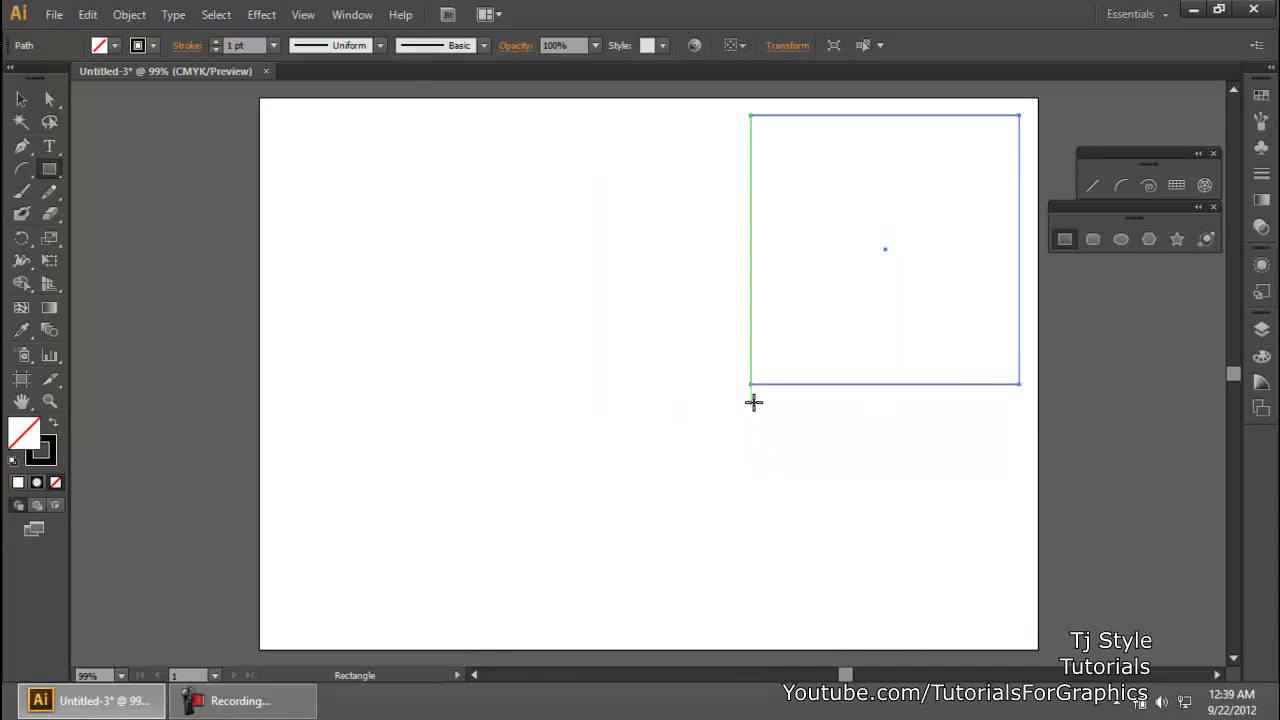
{"action": "mouse_move", "coordinate": [752, 400]}
{"action": "left_mouse_down"}
{"action": "mouse_move", "coordinate": [843, 466]}
{"action": "mouse_move", "coordinate": [920, 554]}
{"action": "mouse_move", "coordinate": [1006, 600]}
{"action": "mouse_move", "coordinate": [1000, 328]}
{"action": "left_mouse_up"}
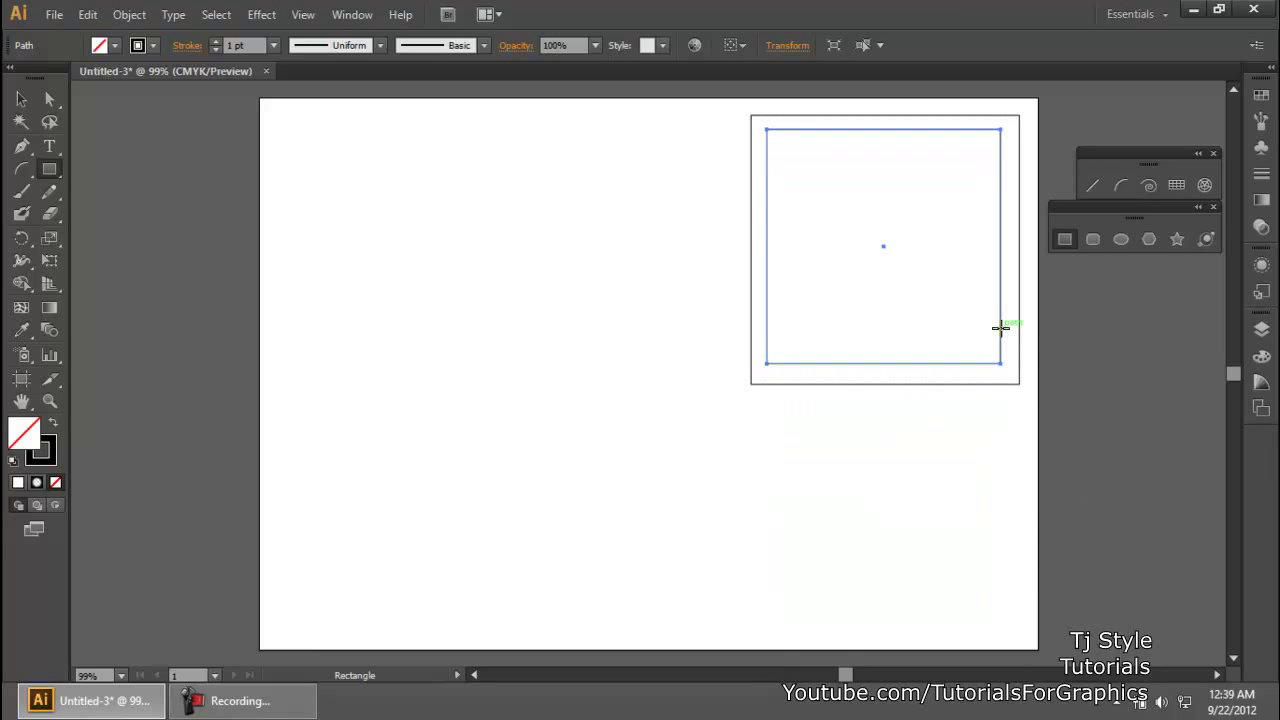
{"action": "key", "text": "ctrl+z"}
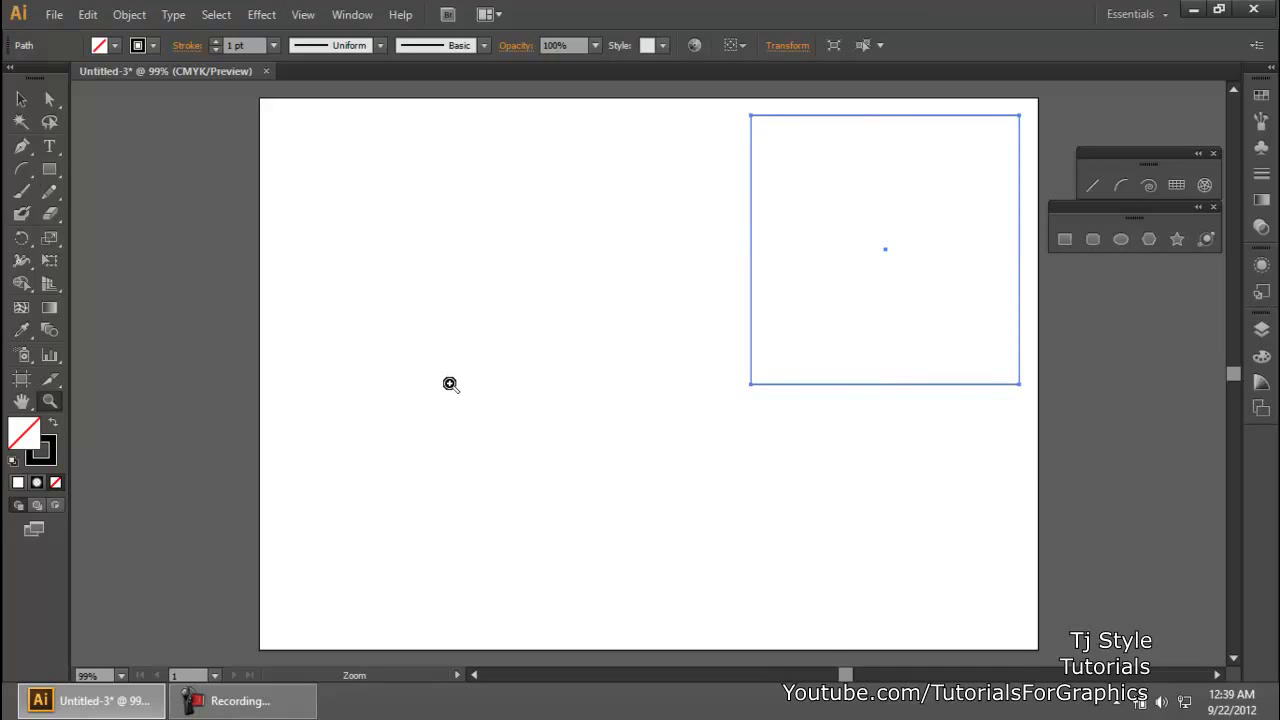
{"action": "key", "text": "v"}
{"action": "left_click", "coordinate": [1065, 239]}
{"action": "mouse_move", "coordinate": [431, 414]}
{"action": "left_mouse_down"}
{"action": "mouse_move", "coordinate": [634, 552]}
{"action": "mouse_move", "coordinate": [988, 280]}
{"action": "left_mouse_up"}
{"action": "key", "text": "v"}
{"action": "left_click", "coordinate": [729, 613]}
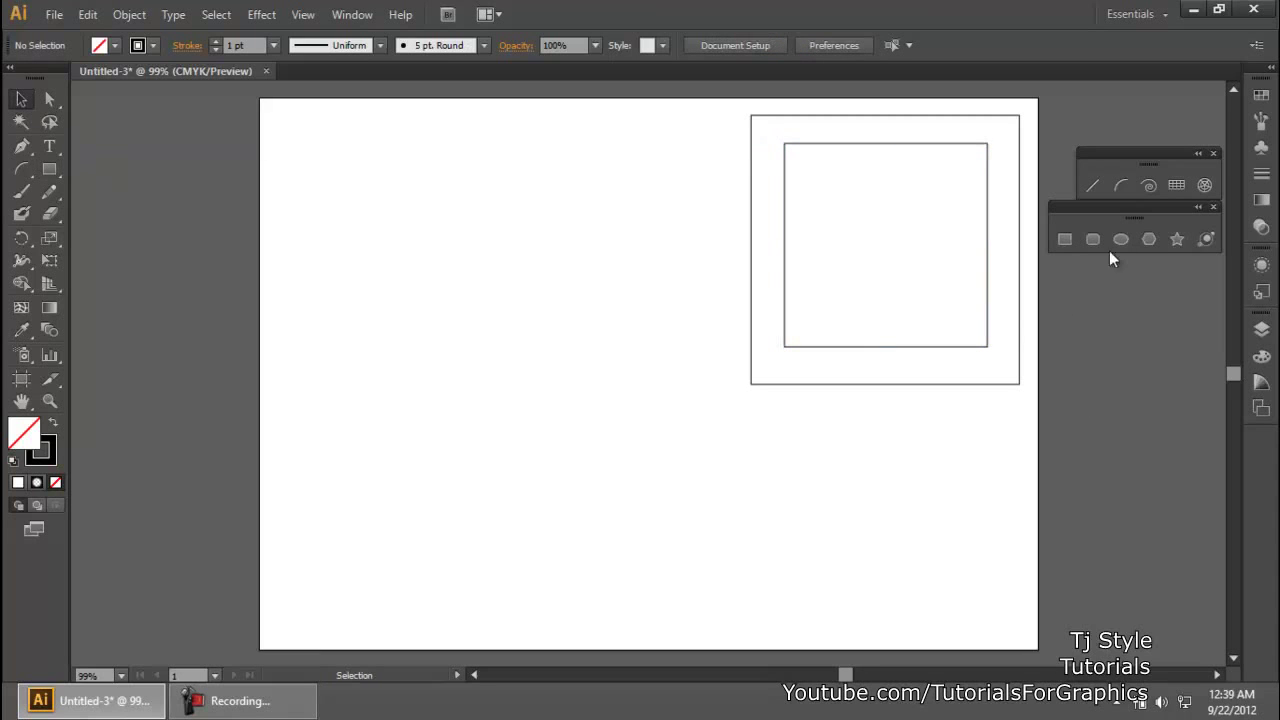
{"action": "left_click", "coordinate": [1097, 244]}
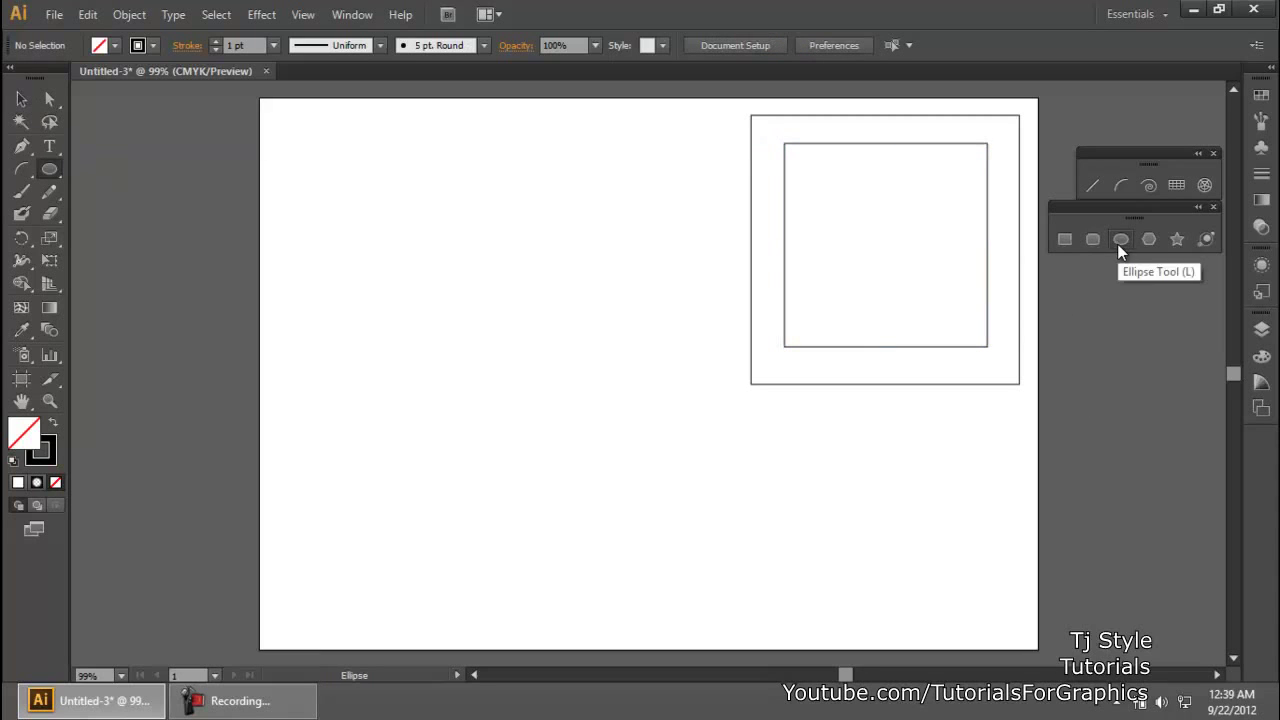
{"action": "left_click", "coordinate": [1152, 244]}
{"action": "left_click_drag", "start_coordinate": [1154, 268], "coordinate": [1147, 287]}
{"action": "left_click", "coordinate": [1144, 300]}
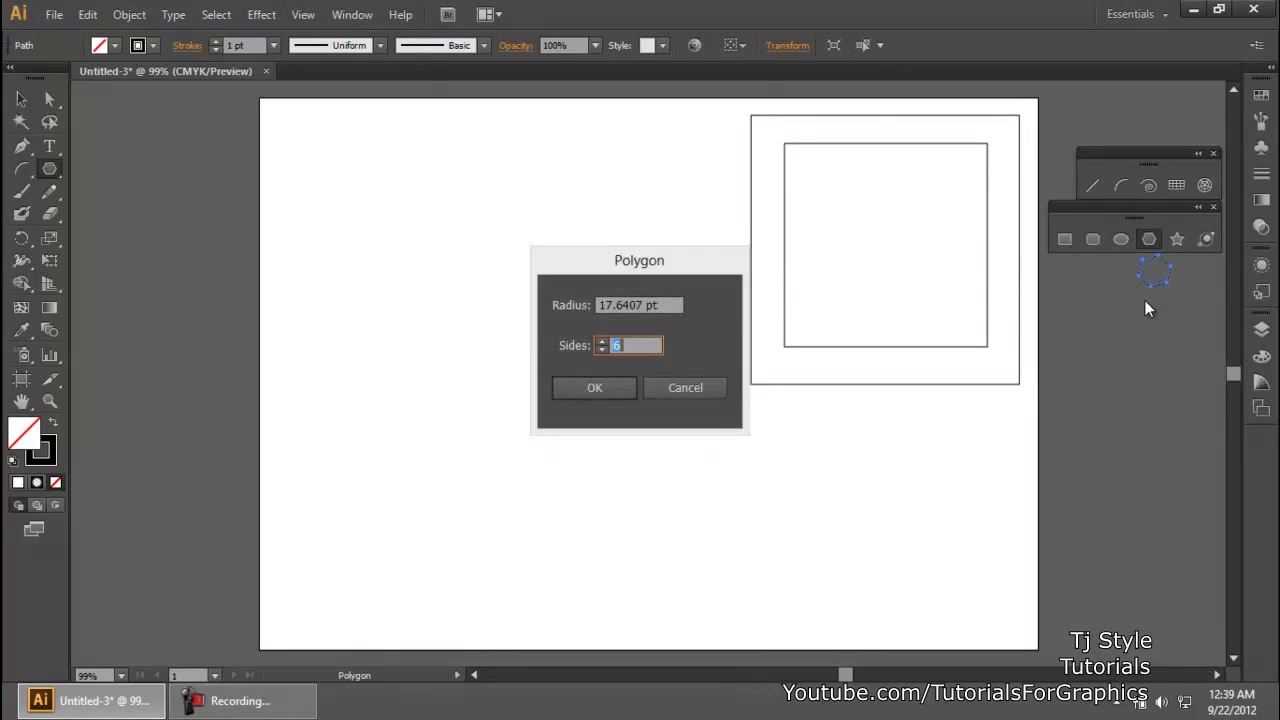
{"action": "left_click", "coordinate": [680, 390]}
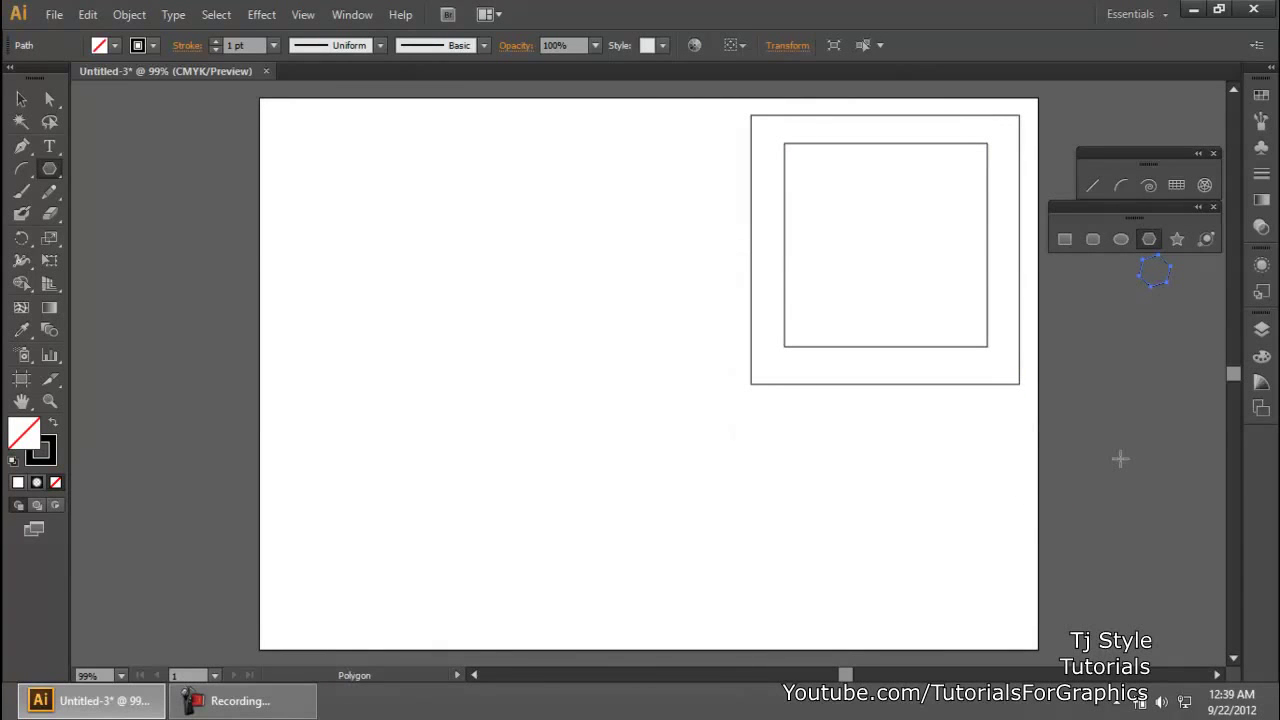
{"action": "left_click", "coordinate": [21, 99]}
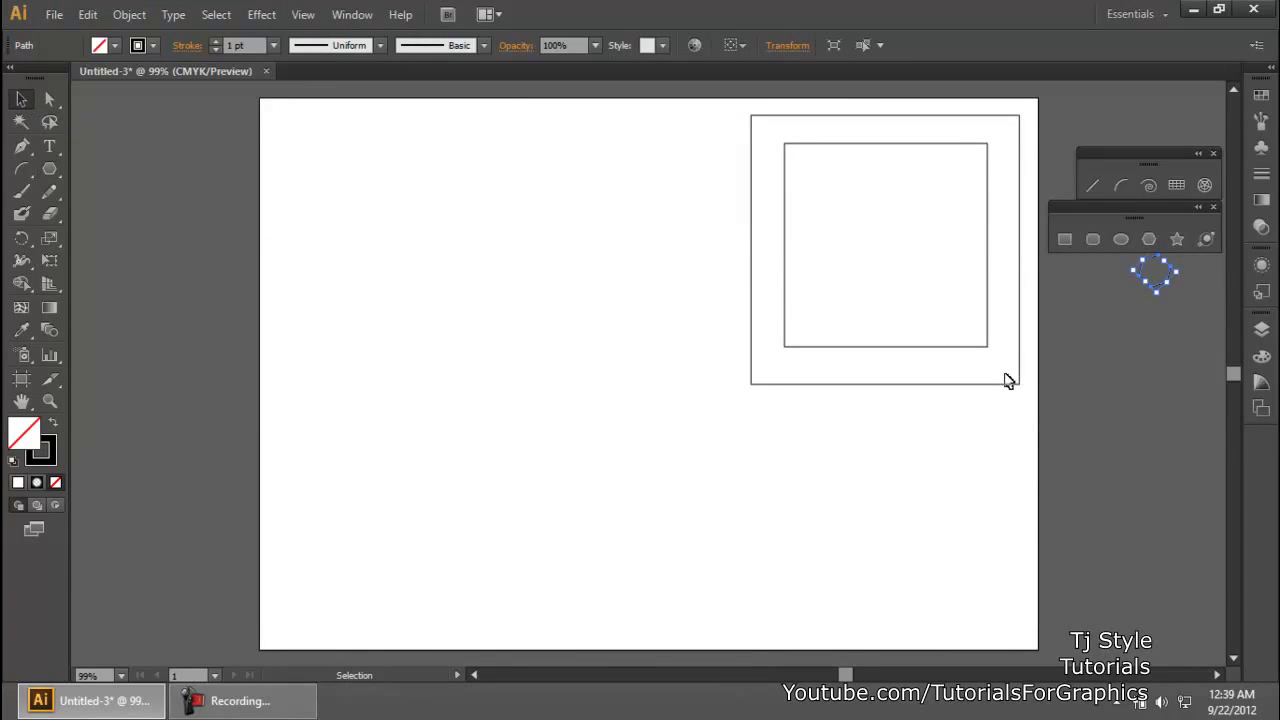
{"action": "key", "text": "Delete"}
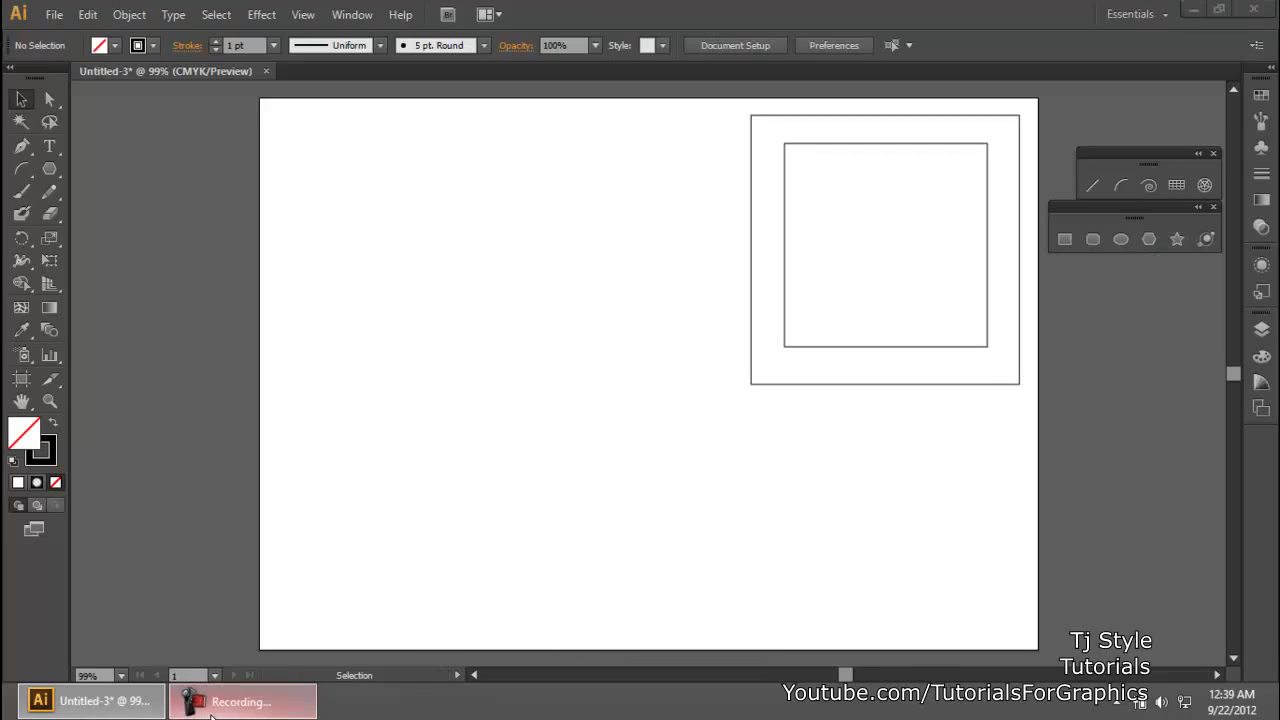
{"action": "left_click", "coordinate": [211, 712]}
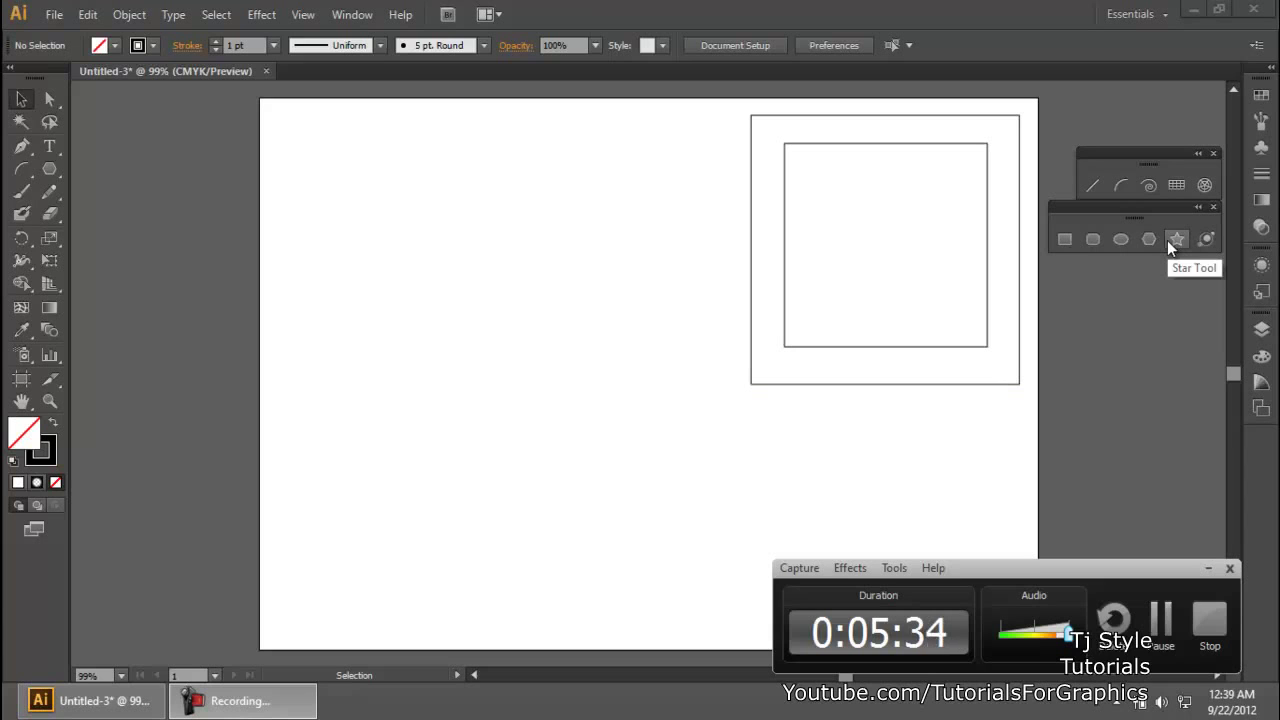
{"action": "left_click", "coordinate": [1205, 571]}
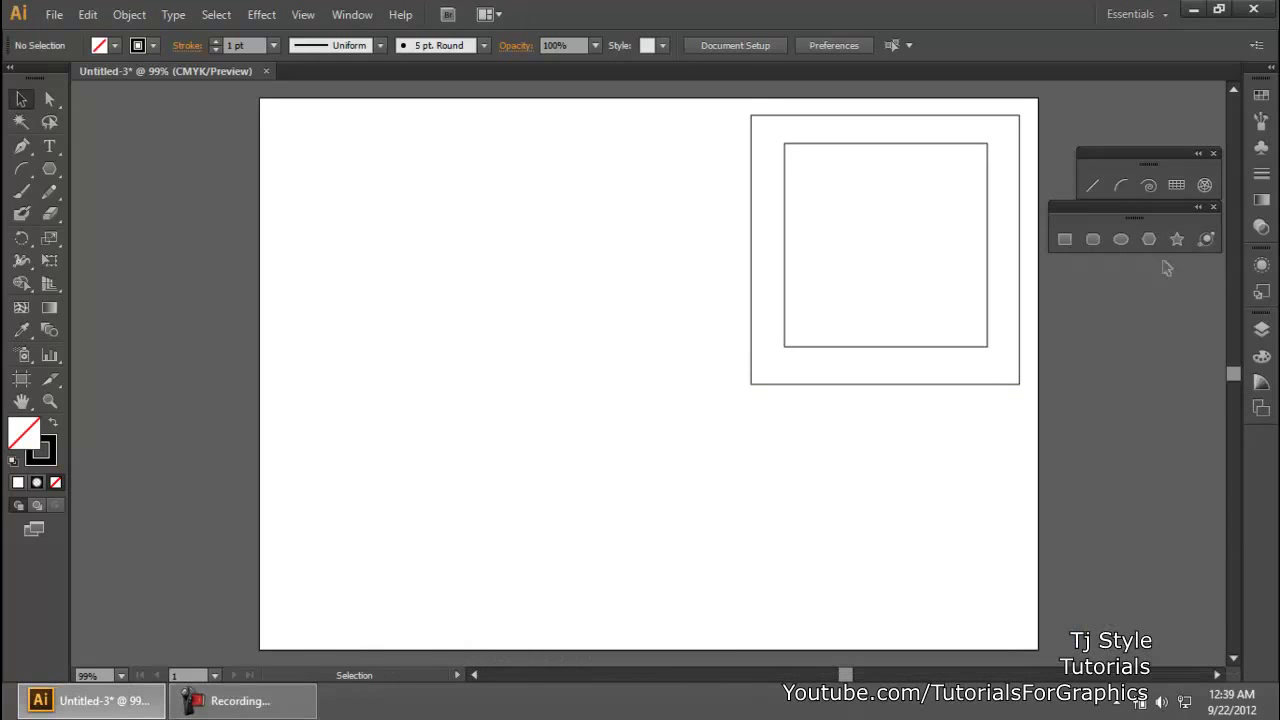
- Start a star about 465 pt wide in the artboard's left half with the Star tool and raise it to twelve points
{"action": "left_click", "coordinate": [1176, 238]}
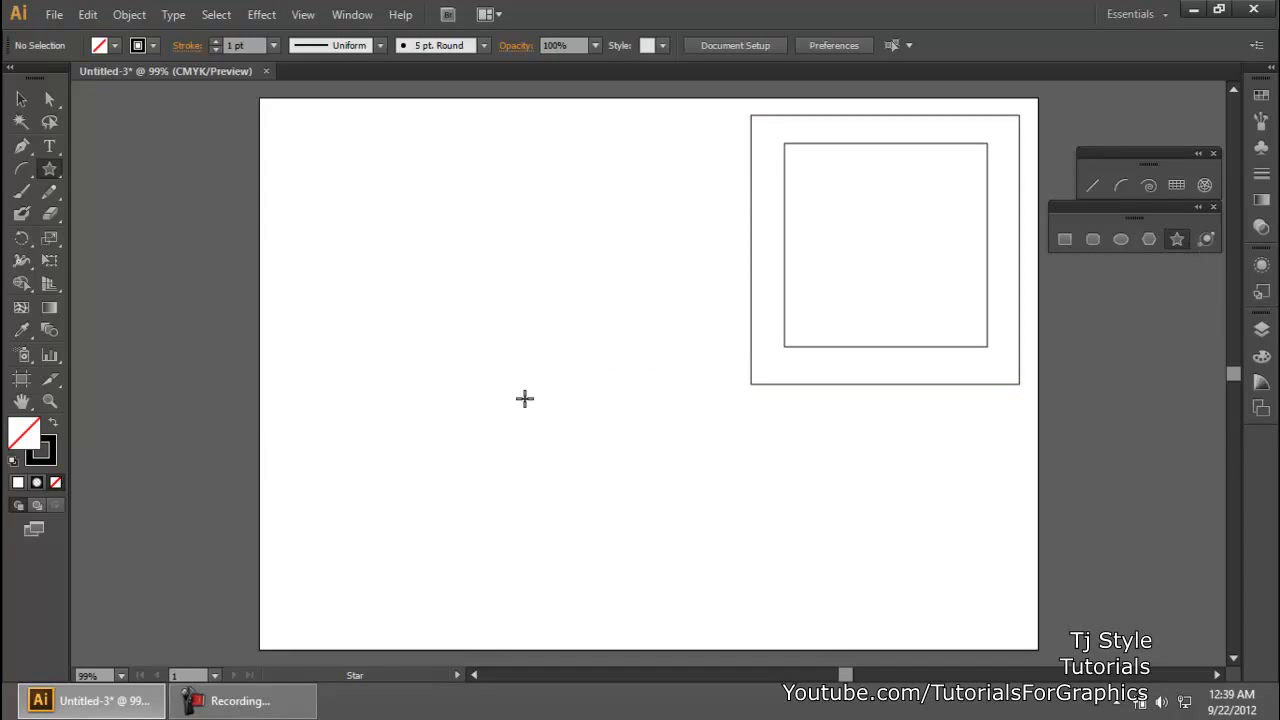
{"action": "left_click_drag", "start_coordinate": [566, 381], "coordinate": [671, 498]}
{"action": "key", "text": "Down"}
{"action": "key", "text": "Up"}
{"action": "key", "text": "Up"}
{"action": "key", "text": "Up"}
{"action": "key", "text": "Up"}
{"action": "key", "text": "Up"}
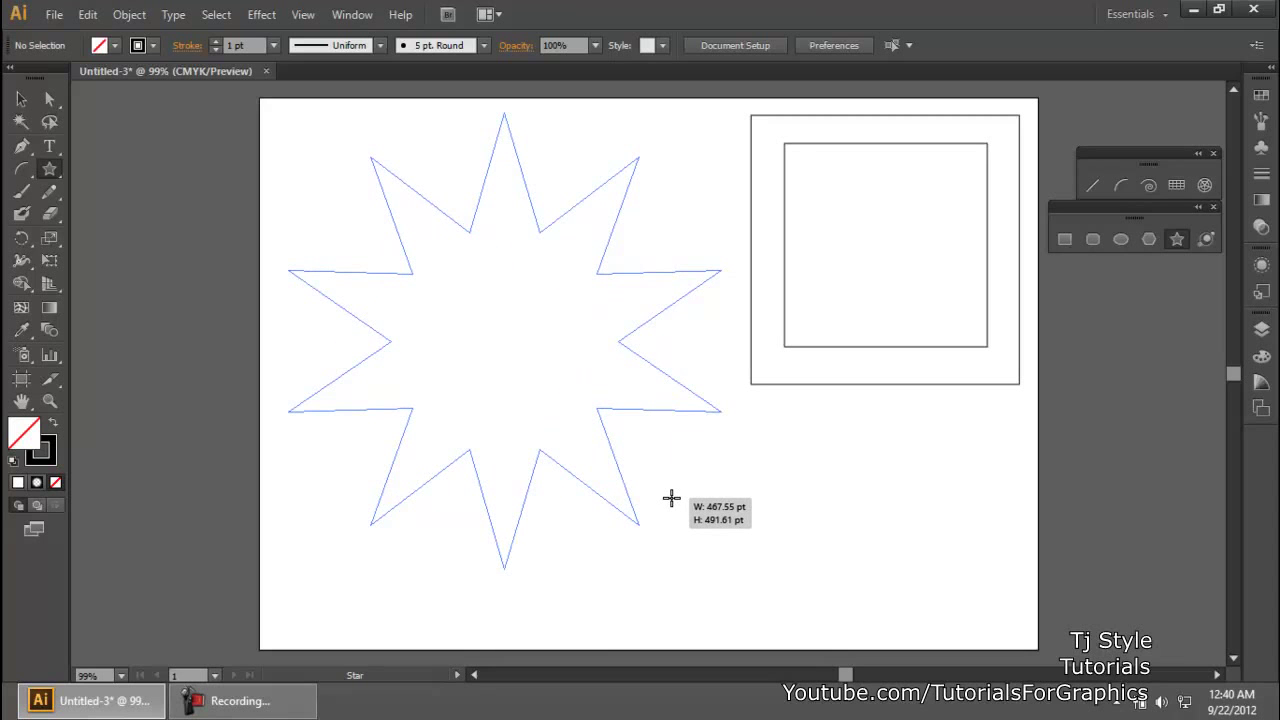
{"action": "left_click_drag", "start_coordinate": [671, 498], "coordinate": [664, 487]}
{"action": "key", "text": "Up"}
{"action": "key", "text": "Up"}
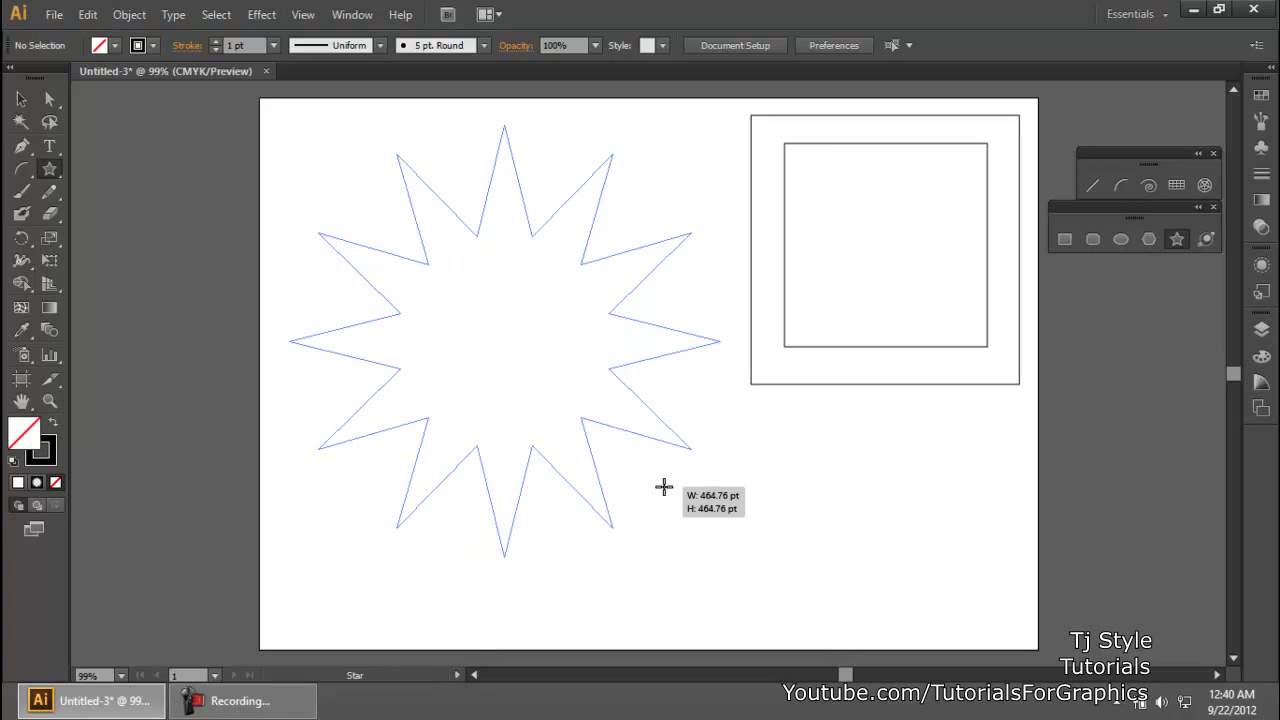
- Reduce the star to six points, shrink it and place it over the inner square, leaving it deselected
{"action": "left_click_drag", "start_coordinate": [664, 487], "coordinate": [978, 303]}
{"action": "key", "text": "Down"}
{"action": "key", "text": "Down"}
{"action": "key", "text": "Down"}
{"action": "key", "text": "Down"}
{"action": "key", "text": "Down"}
{"action": "key", "text": "Down"}
{"action": "key", "text": "Down"}
{"action": "key", "text": "Up"}
{"action": "key", "text": "space"}
{"action": "left_click", "coordinate": [21, 99]}
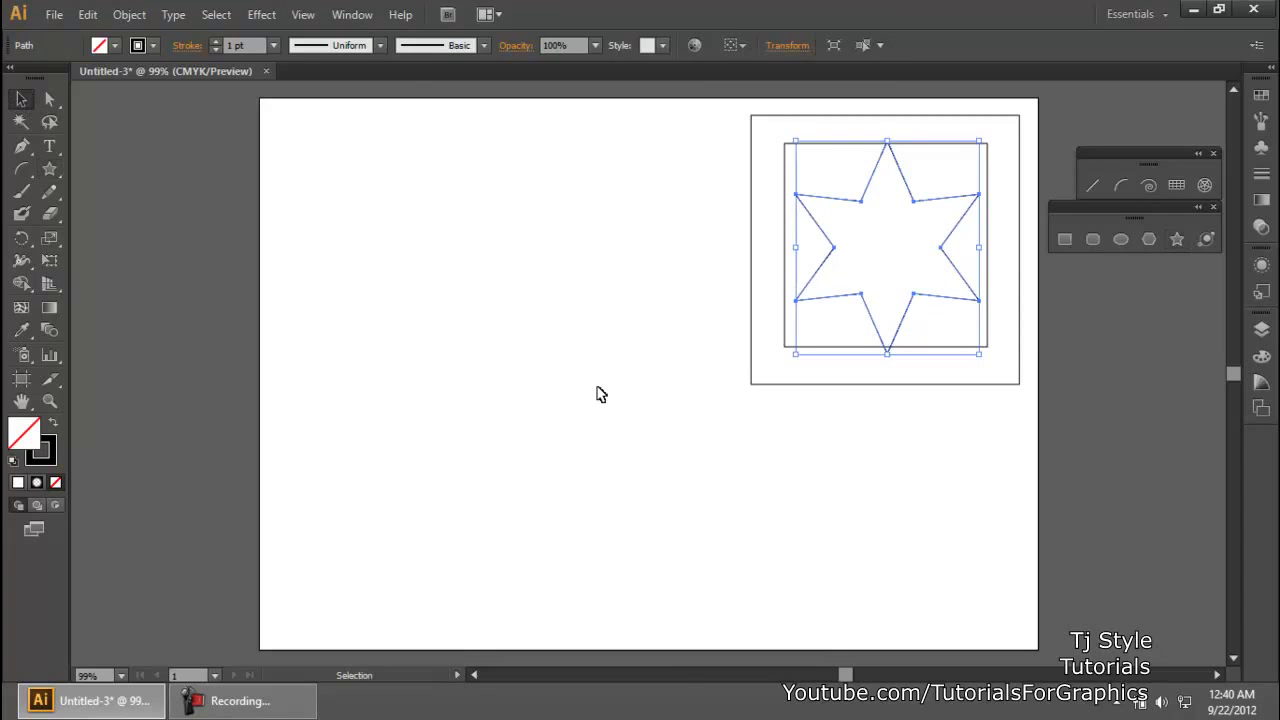
{"action": "left_click", "coordinate": [380, 260]}
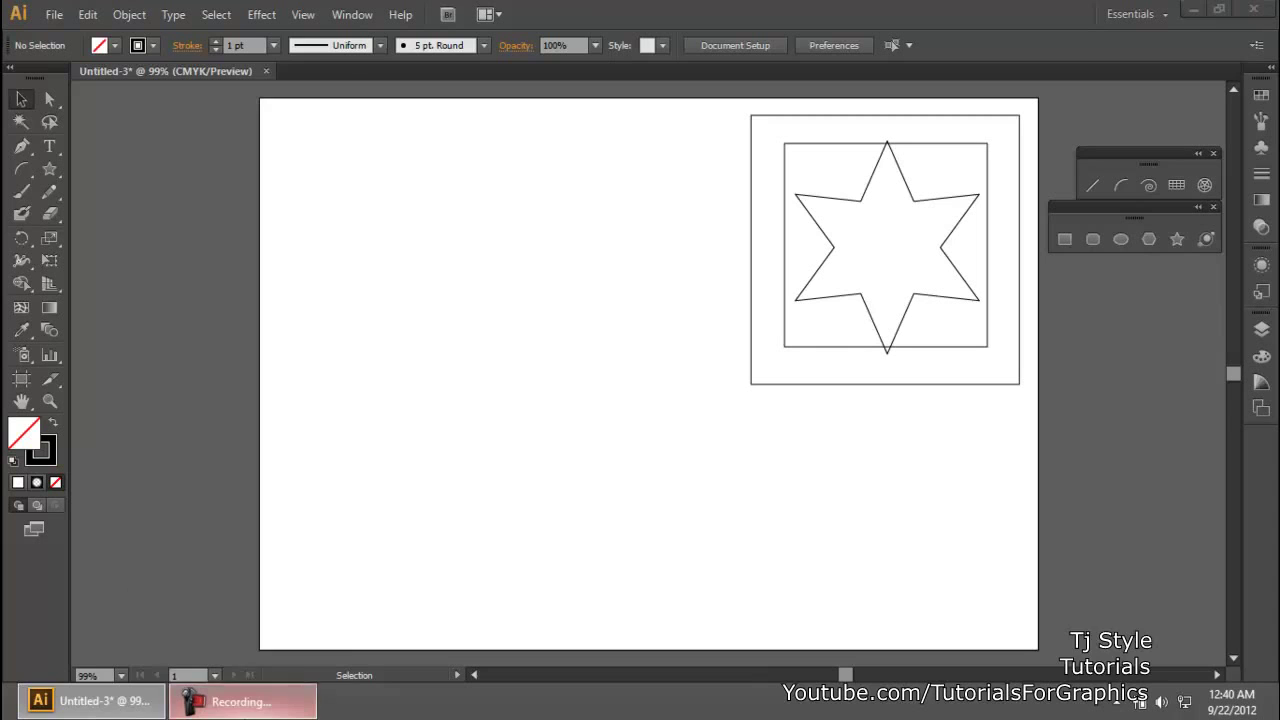
{"action": "left_click", "coordinate": [242, 701]}
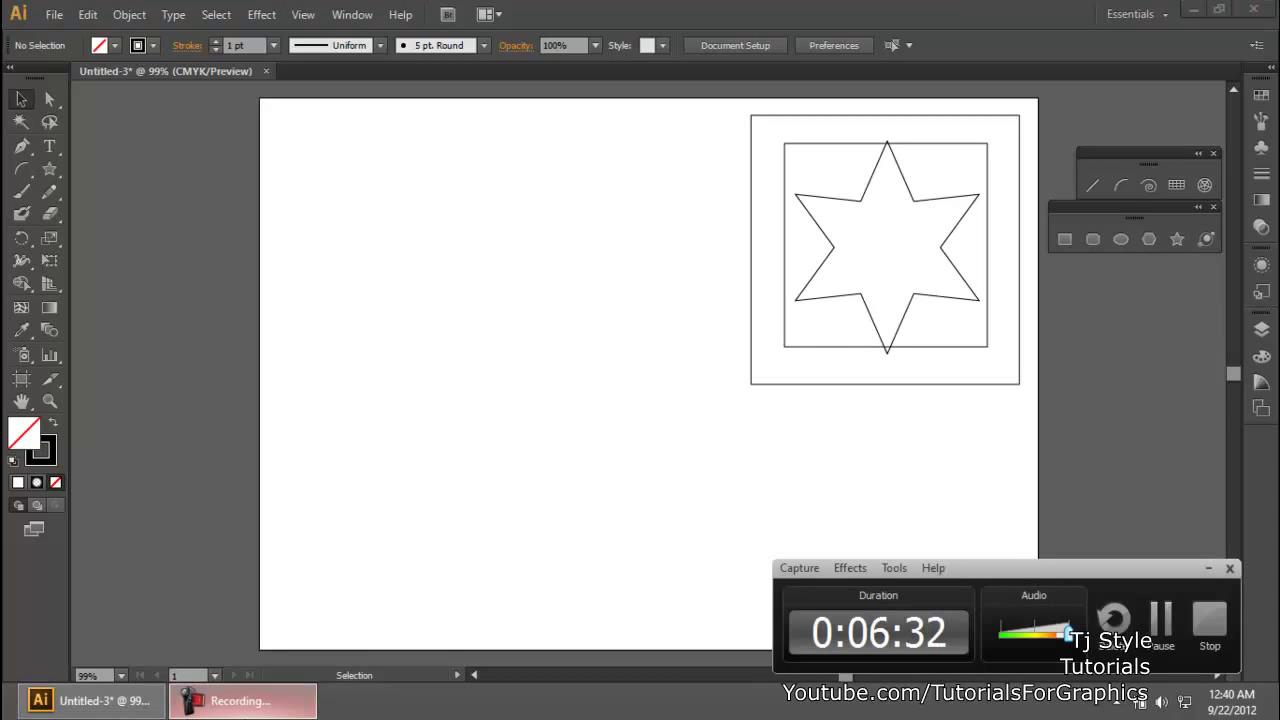
{"action": "left_click", "coordinate": [1205, 243]}
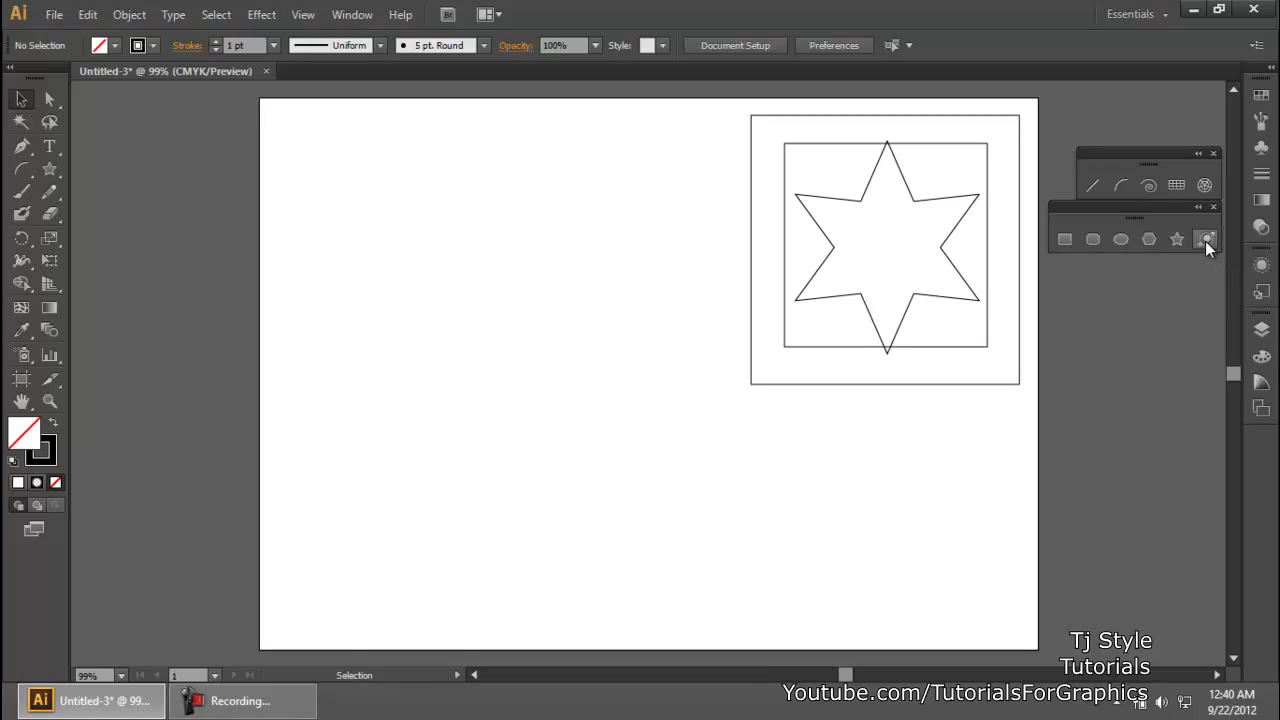
{"action": "left_click", "coordinate": [232, 702]}
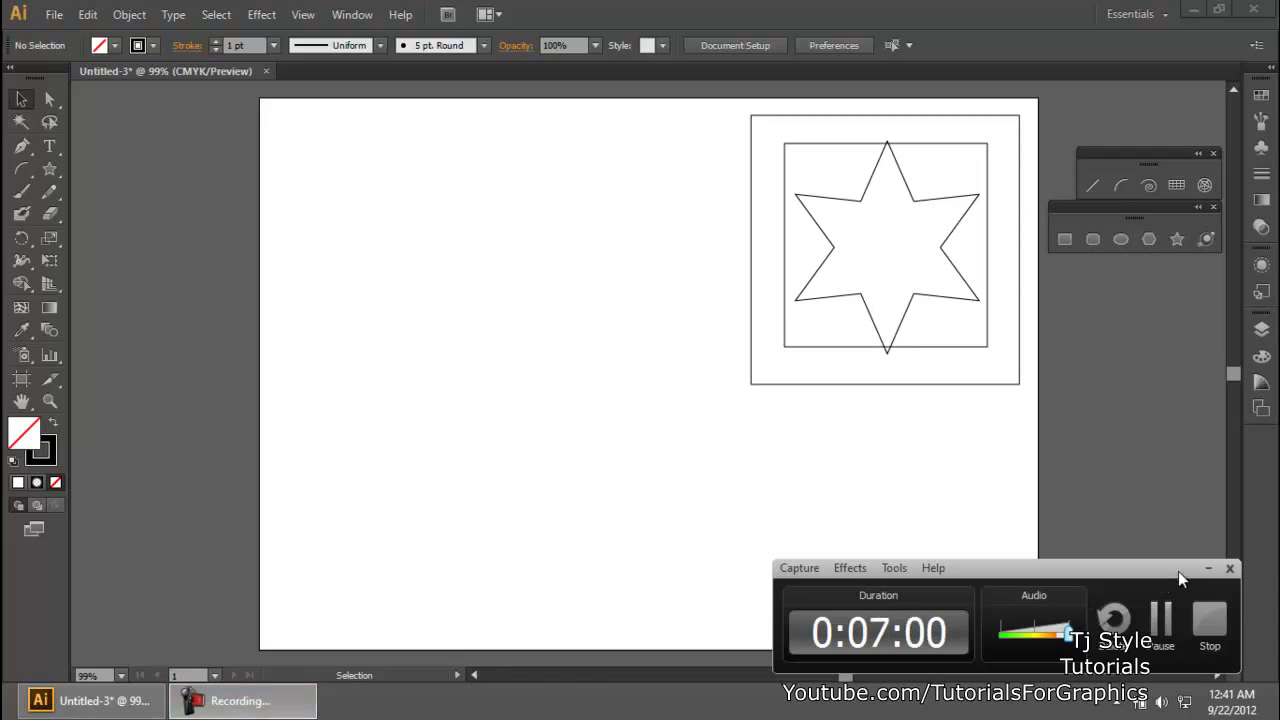
{"action": "left_click", "coordinate": [1208, 568]}
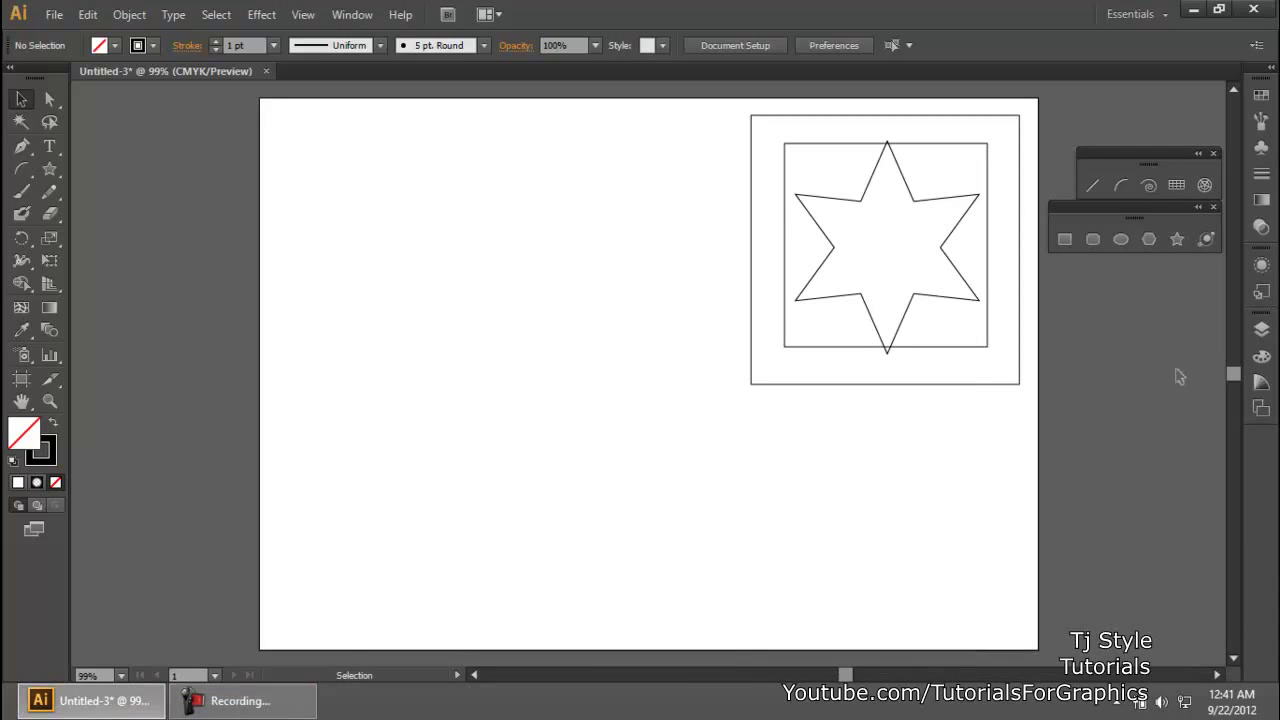
- Draw a lens flare about 492 pt across in the left half of the artboard with the Flare tool
{"action": "left_click", "coordinate": [1207, 238]}
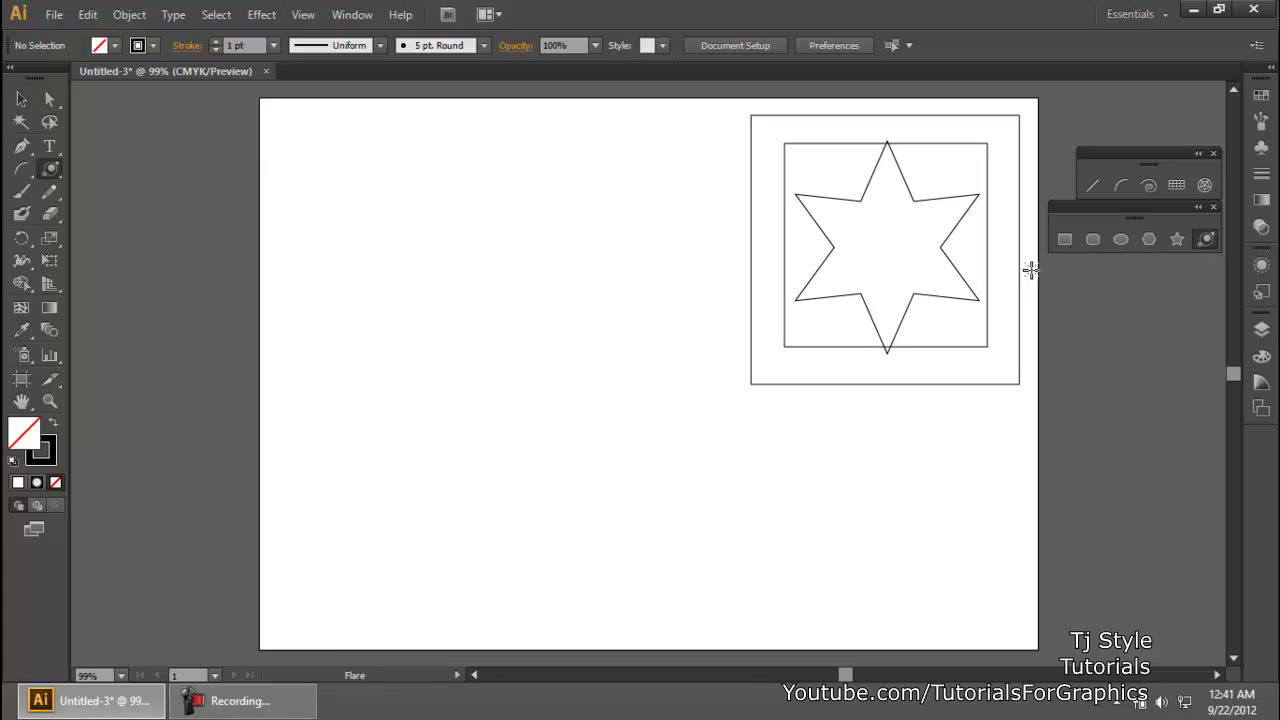
{"action": "left_click_drag", "start_coordinate": [549, 255], "coordinate": [559, 389]}
{"action": "key", "text": "v"}
{"action": "left_click", "coordinate": [720, 520]}
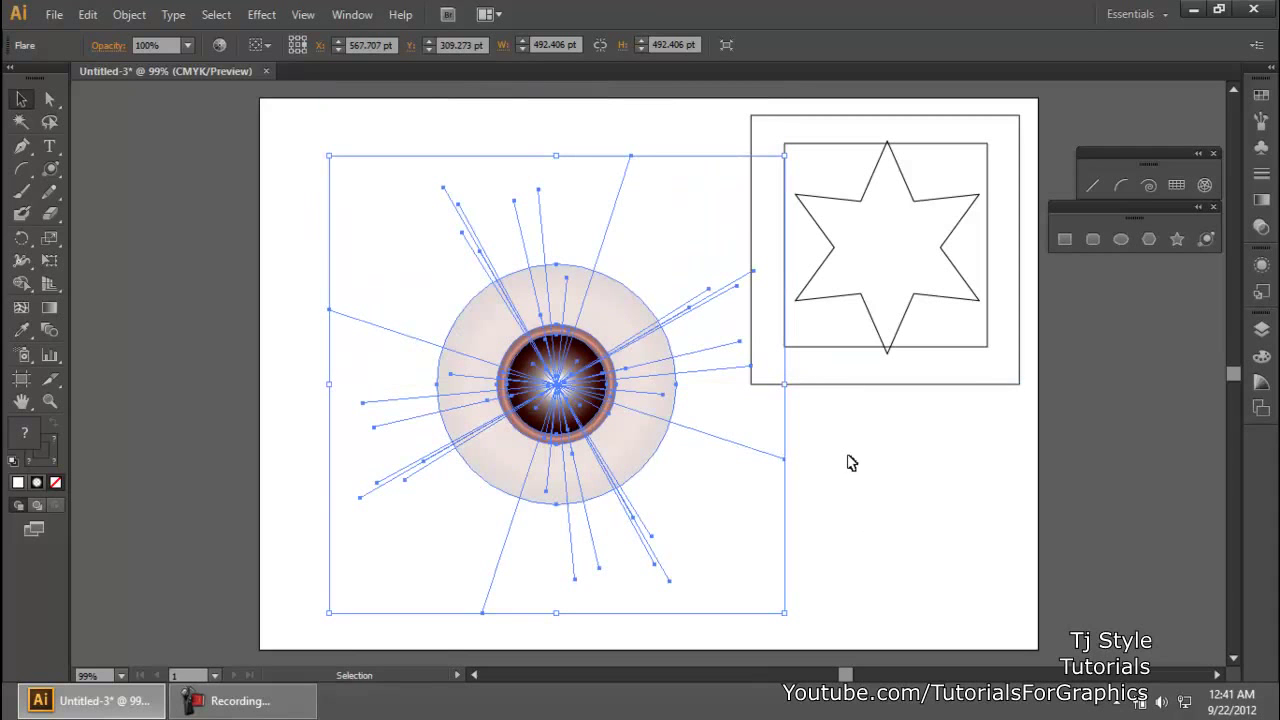
{"action": "left_click", "coordinate": [276, 713]}
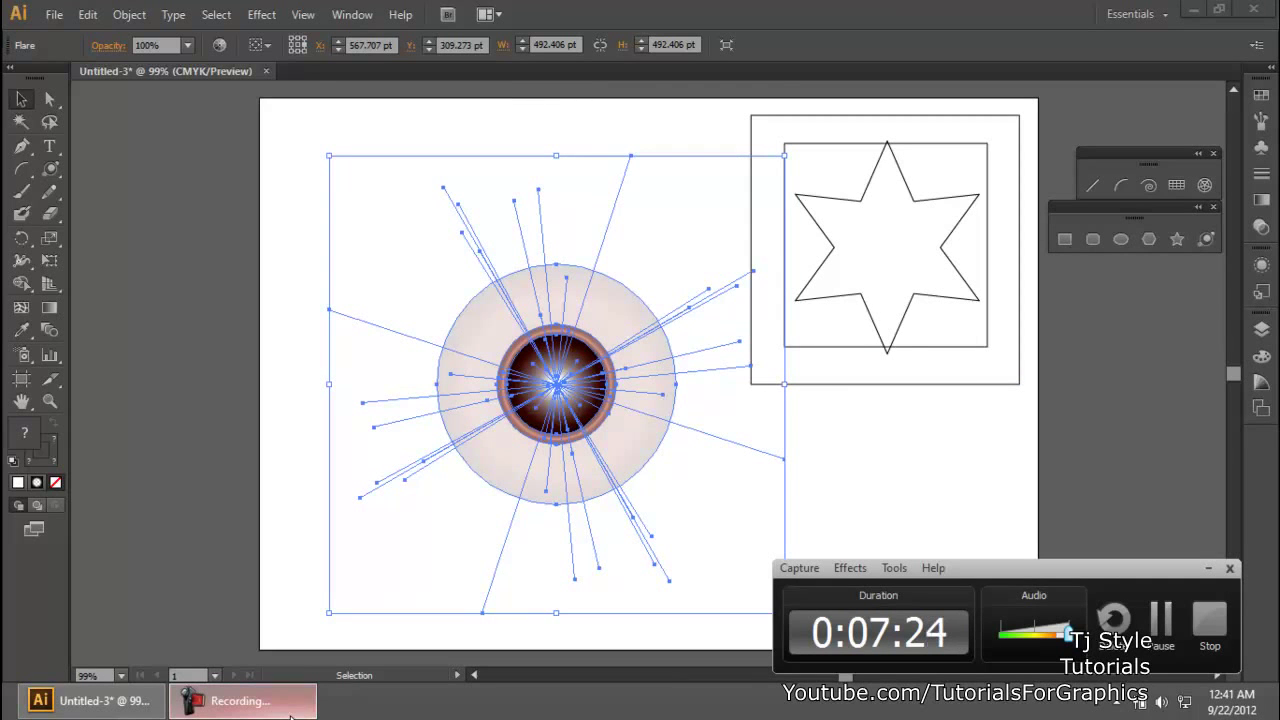
{"action": "left_click", "coordinate": [1205, 568]}
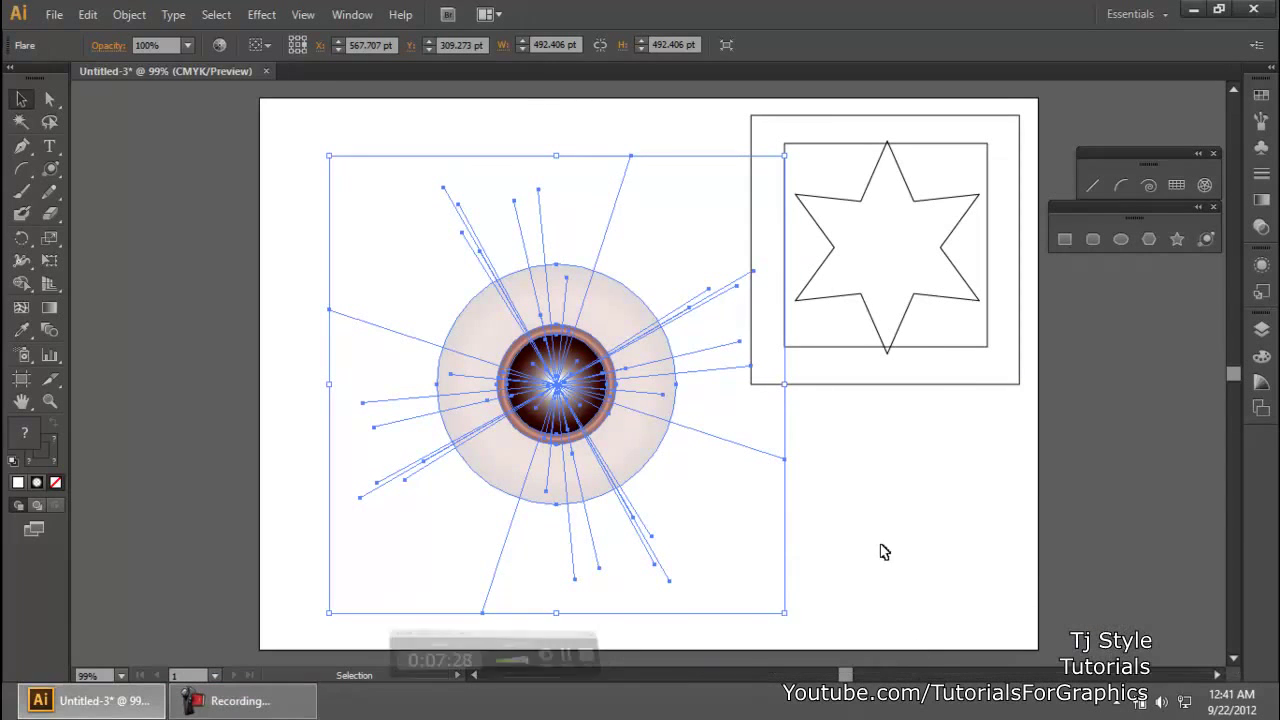
- Move the lens flare up and left, towards the artboard's upper left corner
{"action": "left_click", "coordinate": [871, 486]}
{"action": "left_click", "coordinate": [562, 388]}
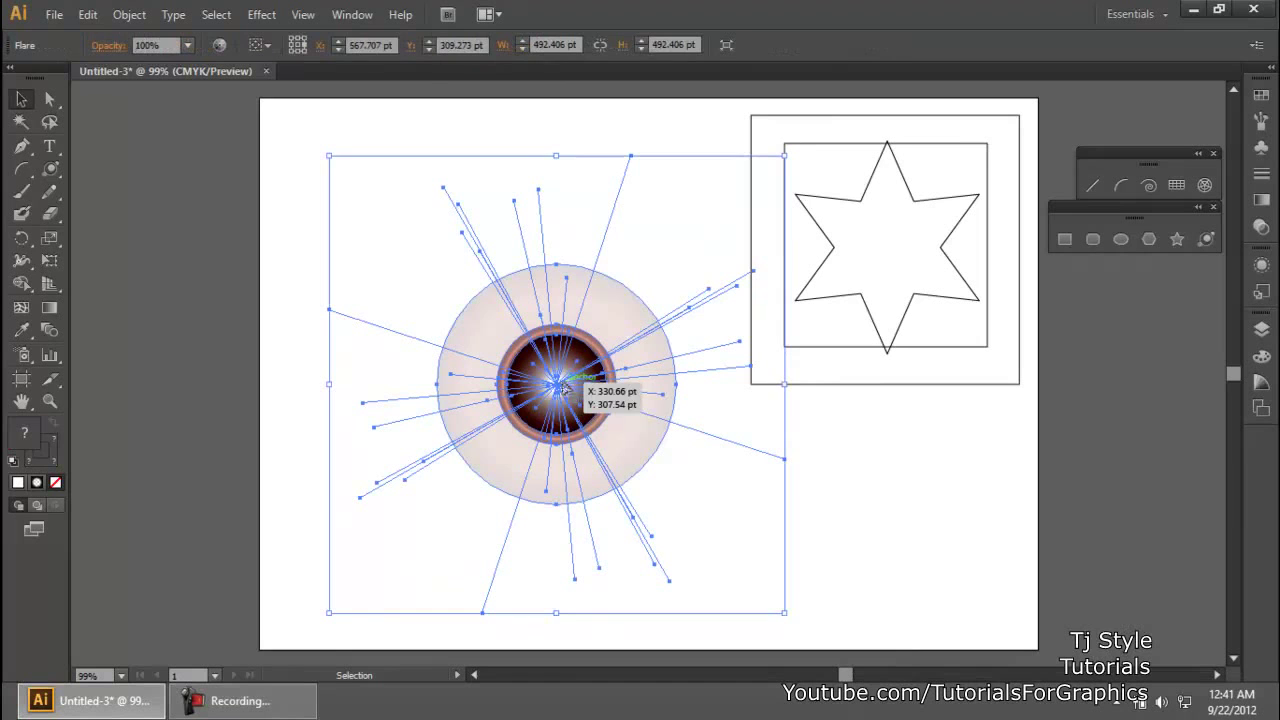
{"action": "left_click_drag", "start_coordinate": [562, 388], "coordinate": [553, 337]}
{"action": "left_click", "coordinate": [660, 557]}
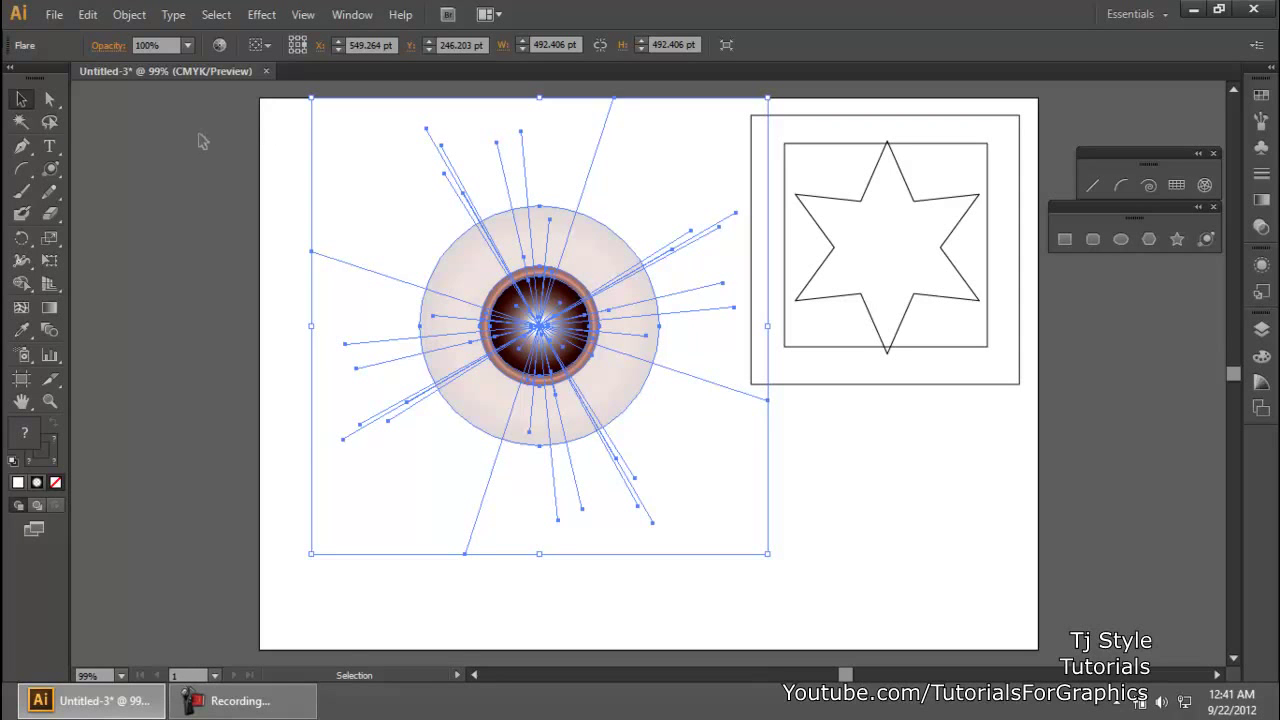
{"action": "left_click_drag", "start_coordinate": [541, 327], "coordinate": [497, 351]}
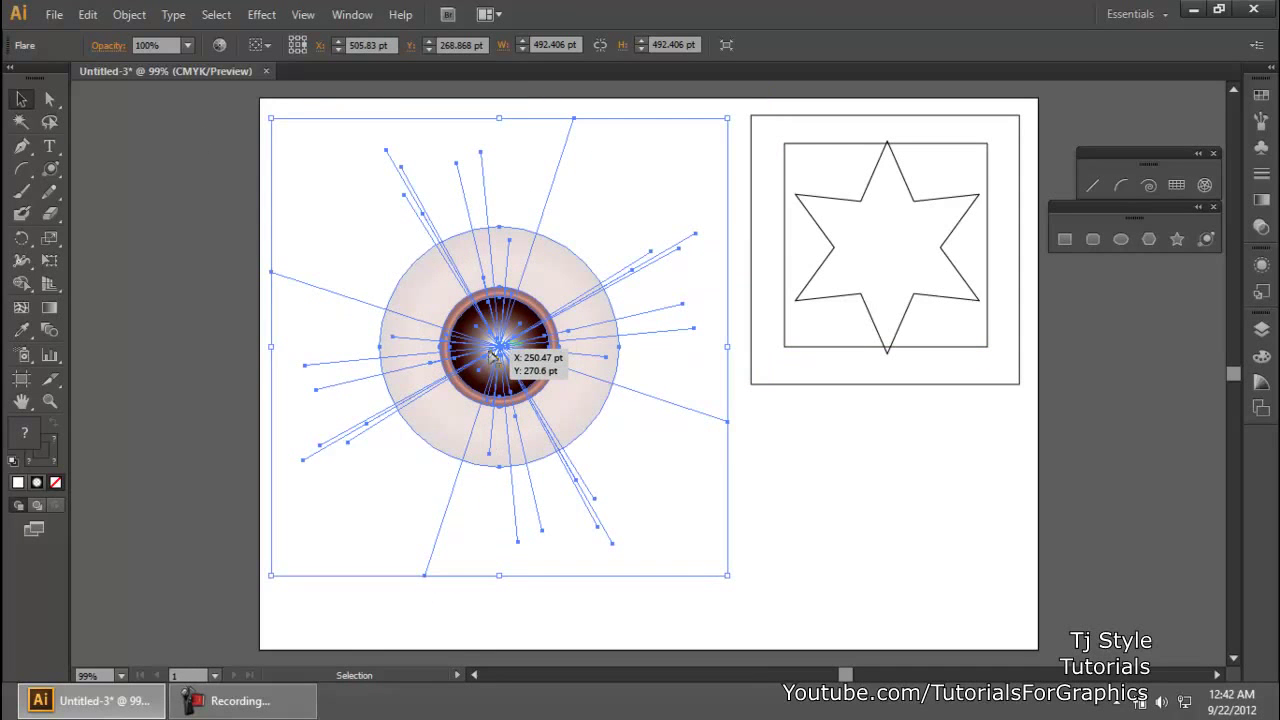
- Delete the lens flare, the six-pointed star and both squares from the artboard
{"action": "key", "text": "Delete"}
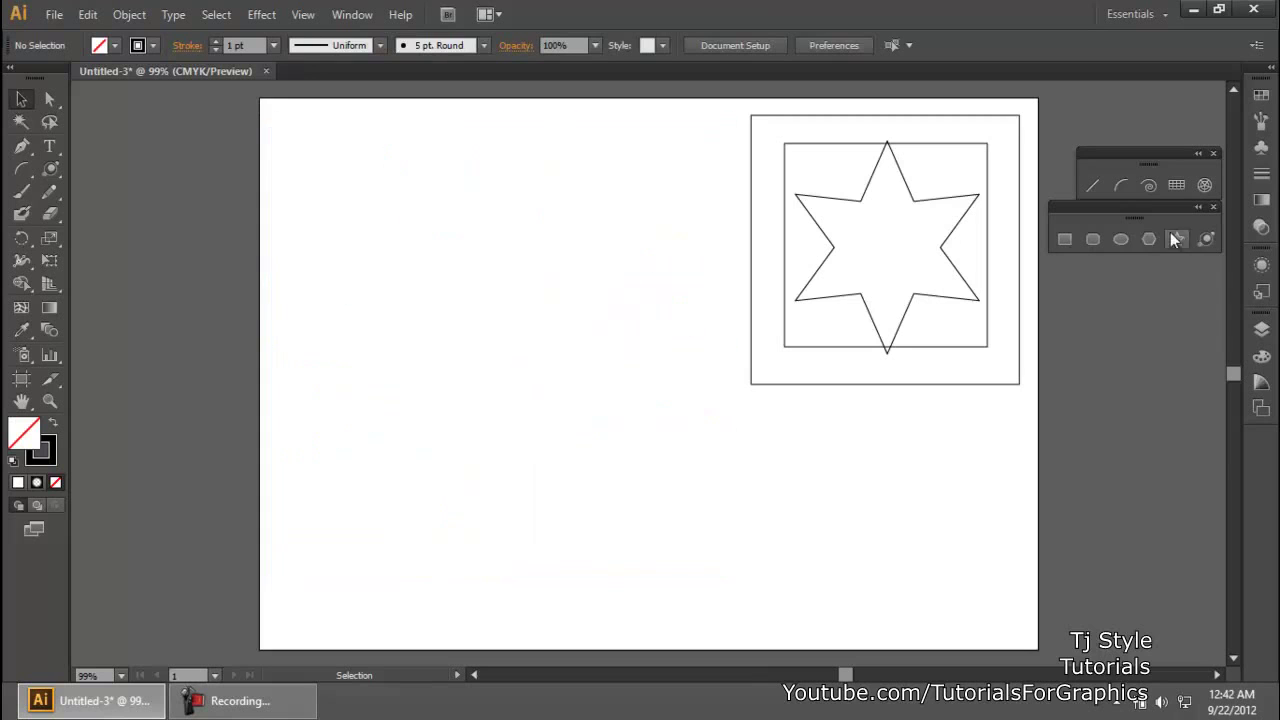
{"action": "left_click", "coordinate": [880, 265]}
{"action": "key", "text": "Delete"}
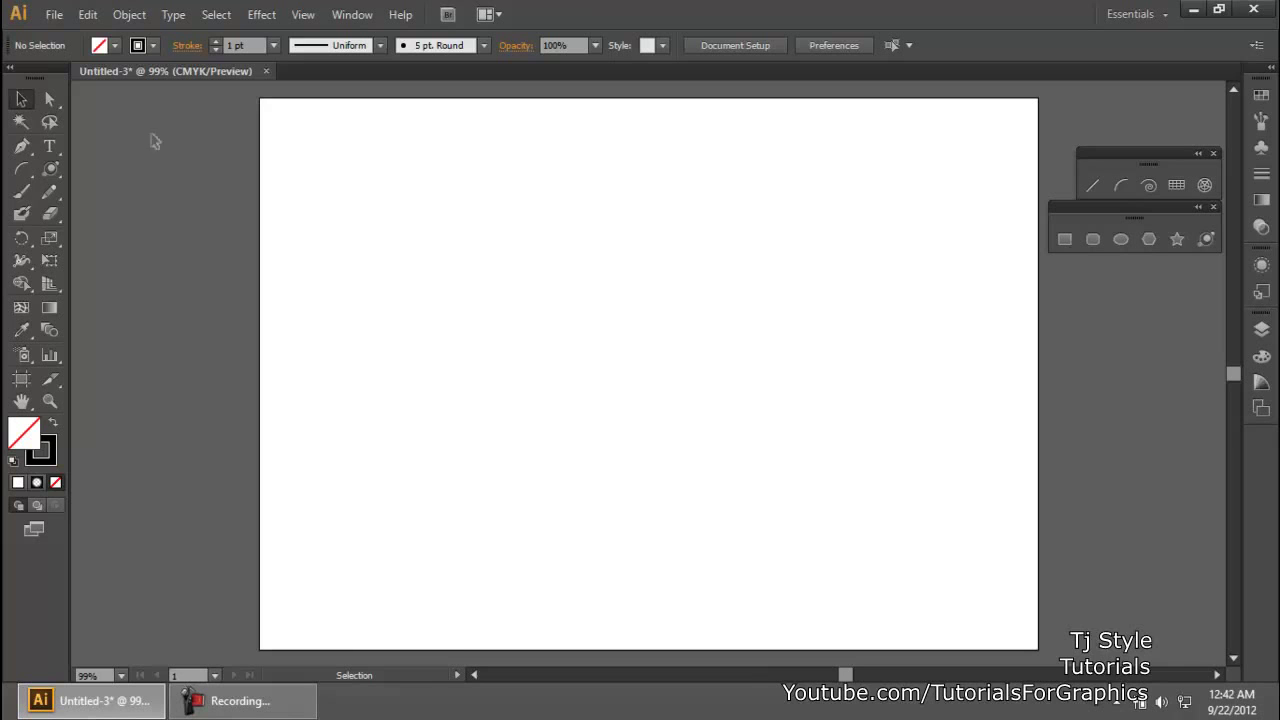
{"action": "left_click", "coordinate": [57, 21]}
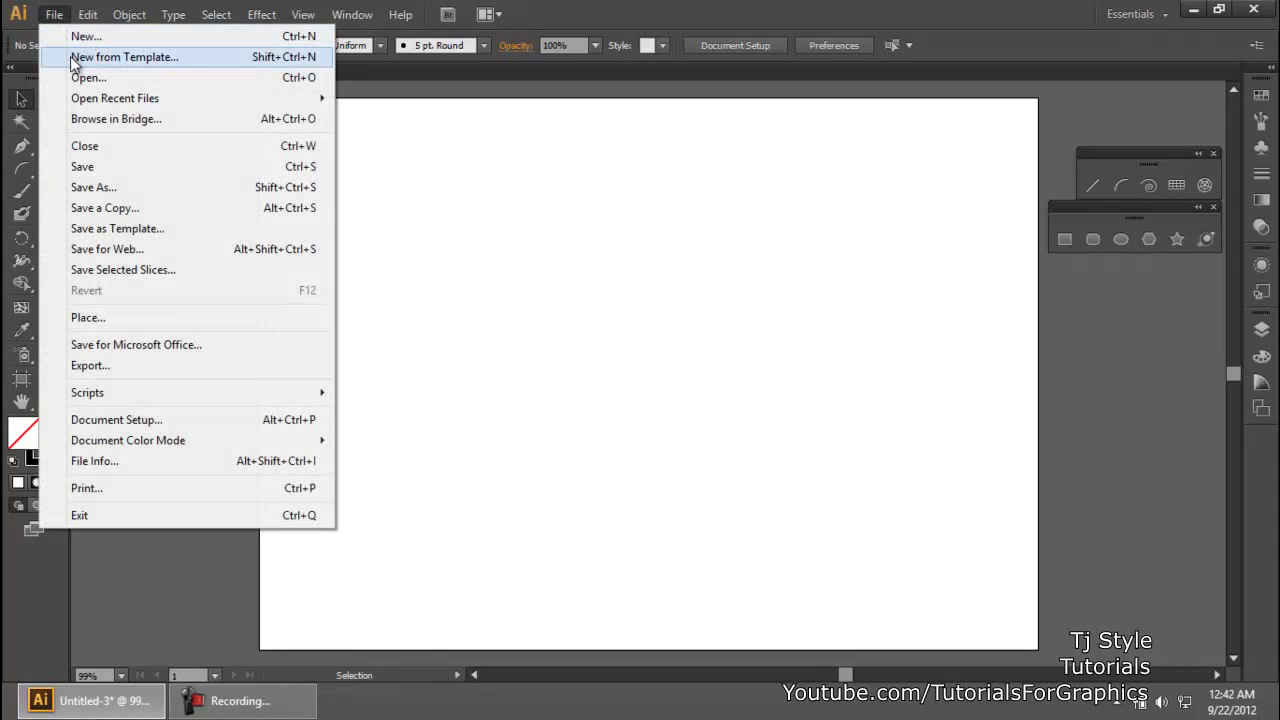
{"action": "left_click", "coordinate": [615, 235]}
{"action": "left_click", "coordinate": [291, 705]}
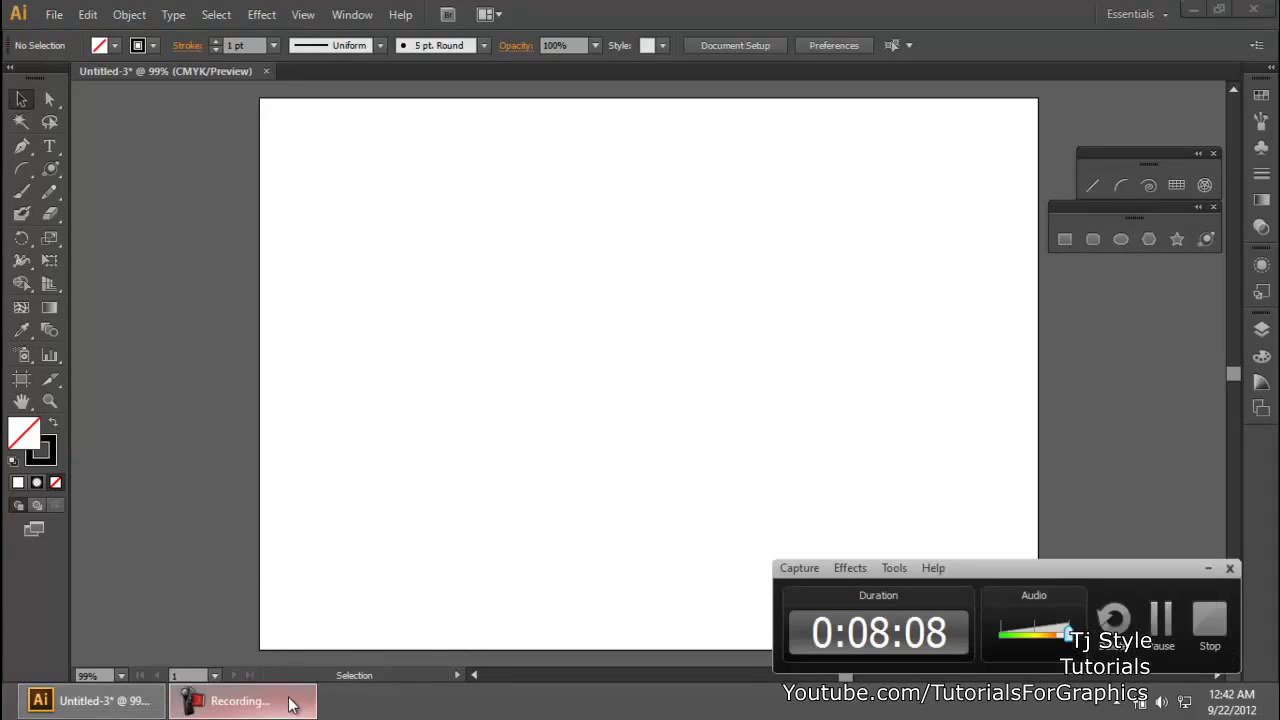
{"action": "left_click", "coordinate": [1208, 568]}
- Open the Illustrator file 01 from the Illustrator folder
{"action": "left_click", "coordinate": [55, 15]}
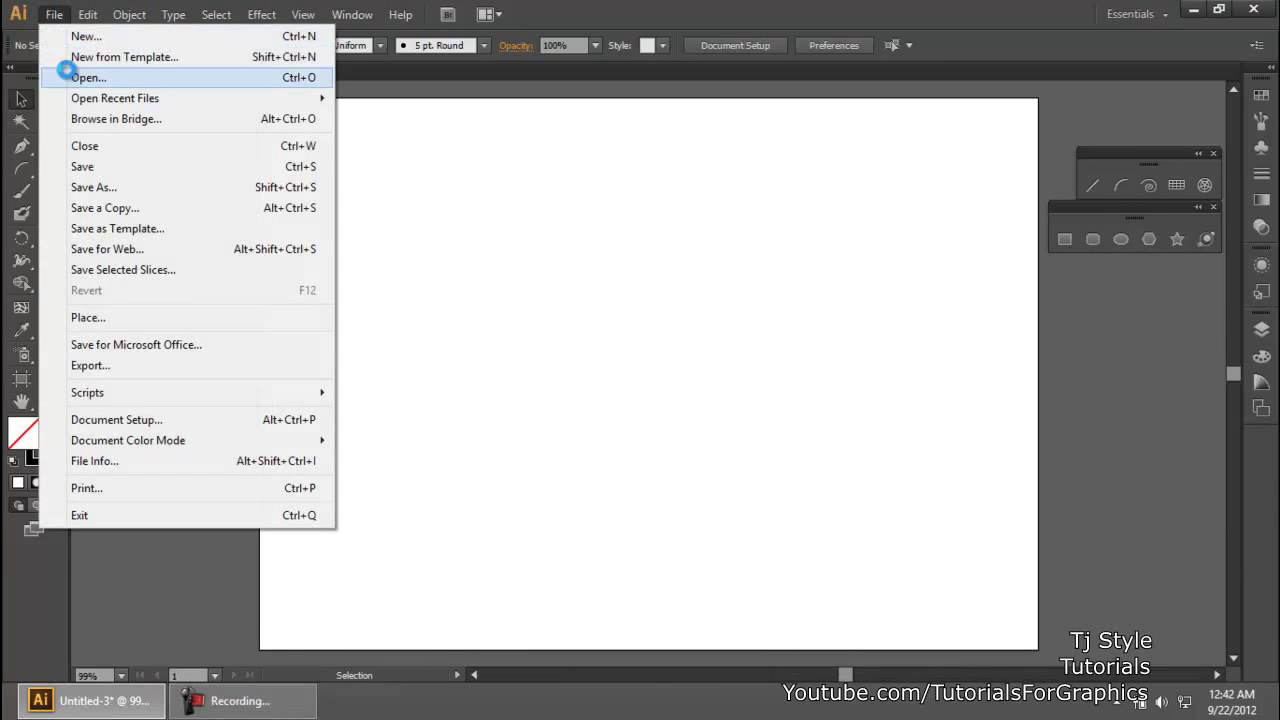
{"action": "left_click", "coordinate": [72, 76]}
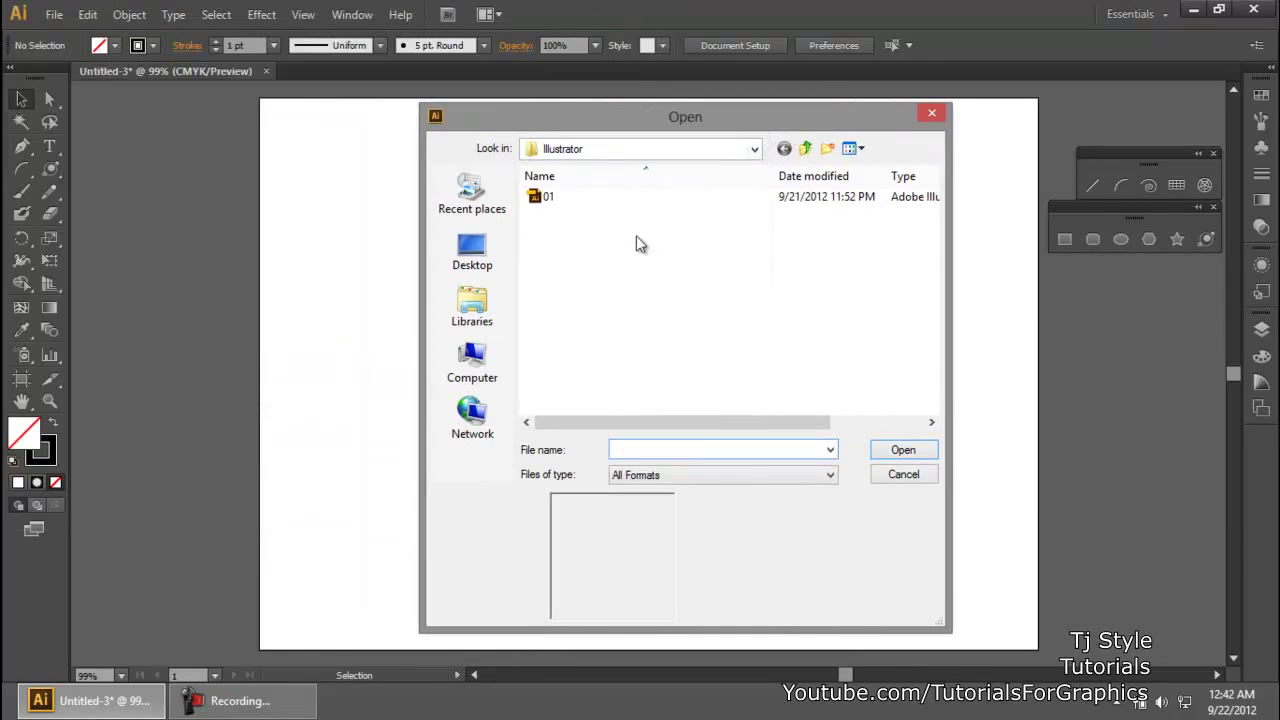
{"action": "left_click", "coordinate": [567, 200]}
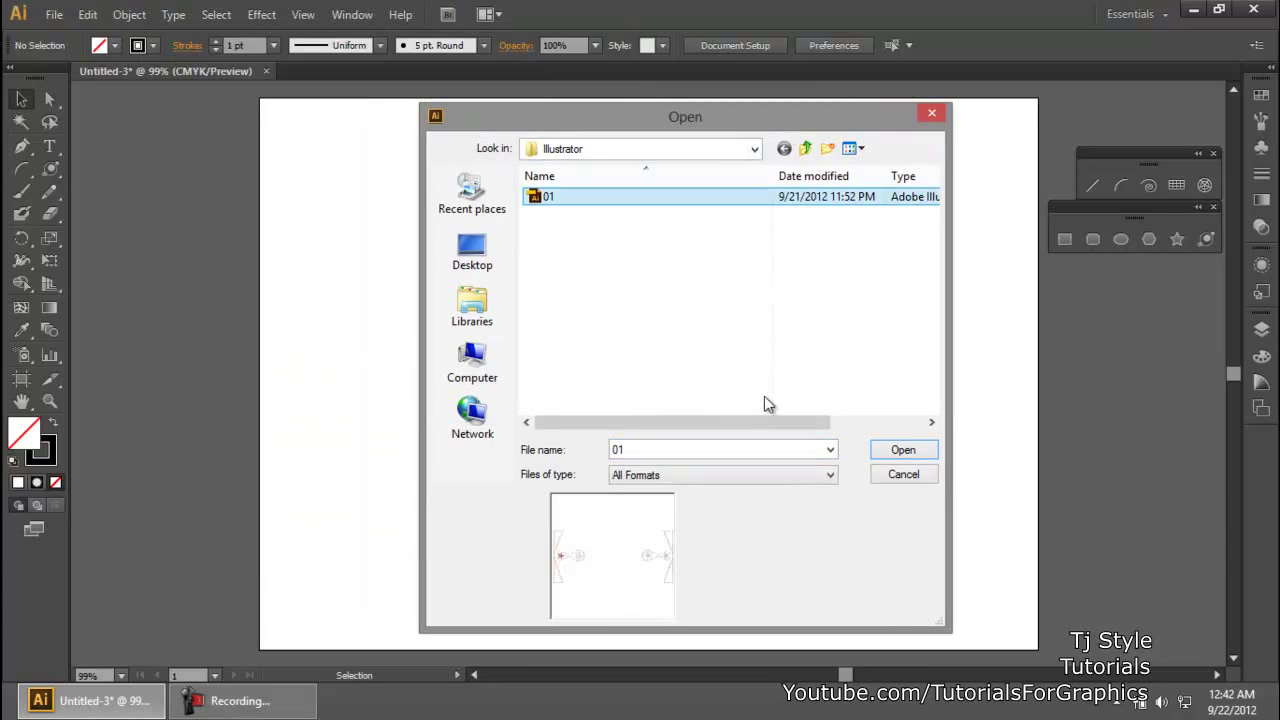
{"action": "left_click", "coordinate": [922, 457]}
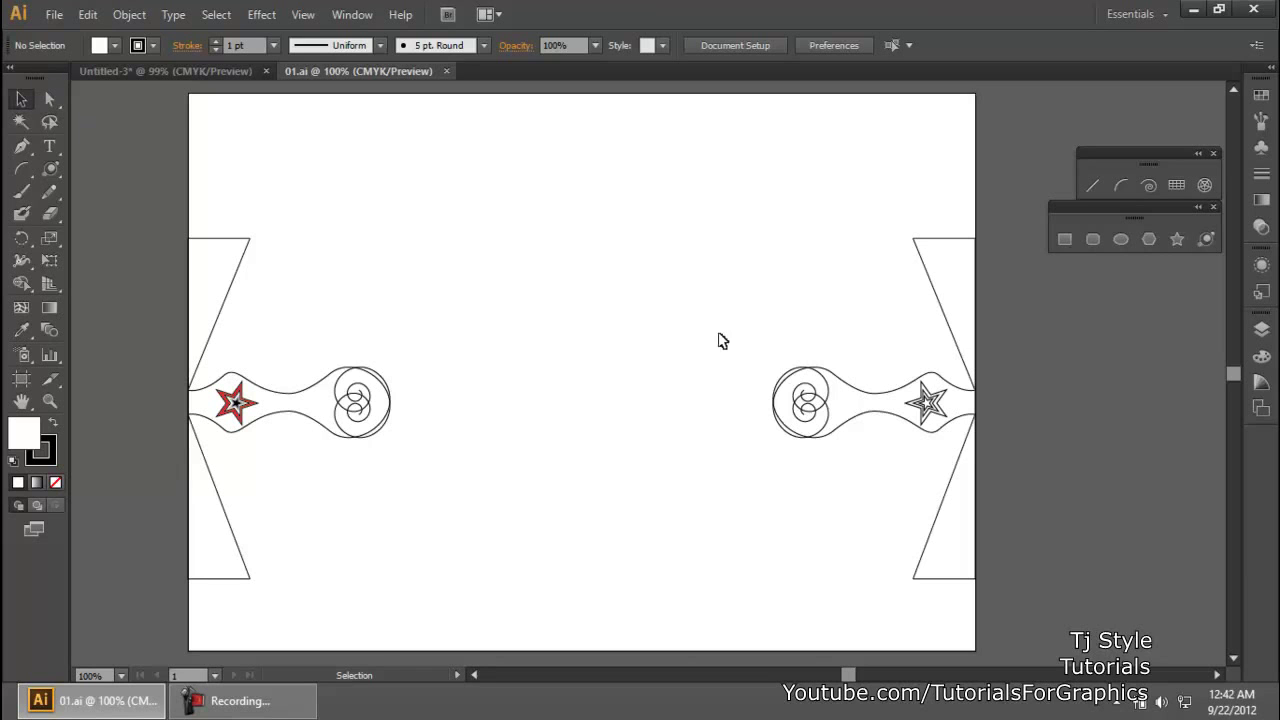
- Rotate the ornament at the artboard's right edge 90° clockwise so it stands upright, and move it towards the middle of the artboard
{"action": "left_click_drag", "start_coordinate": [688, 221], "coordinate": [1026, 508]}
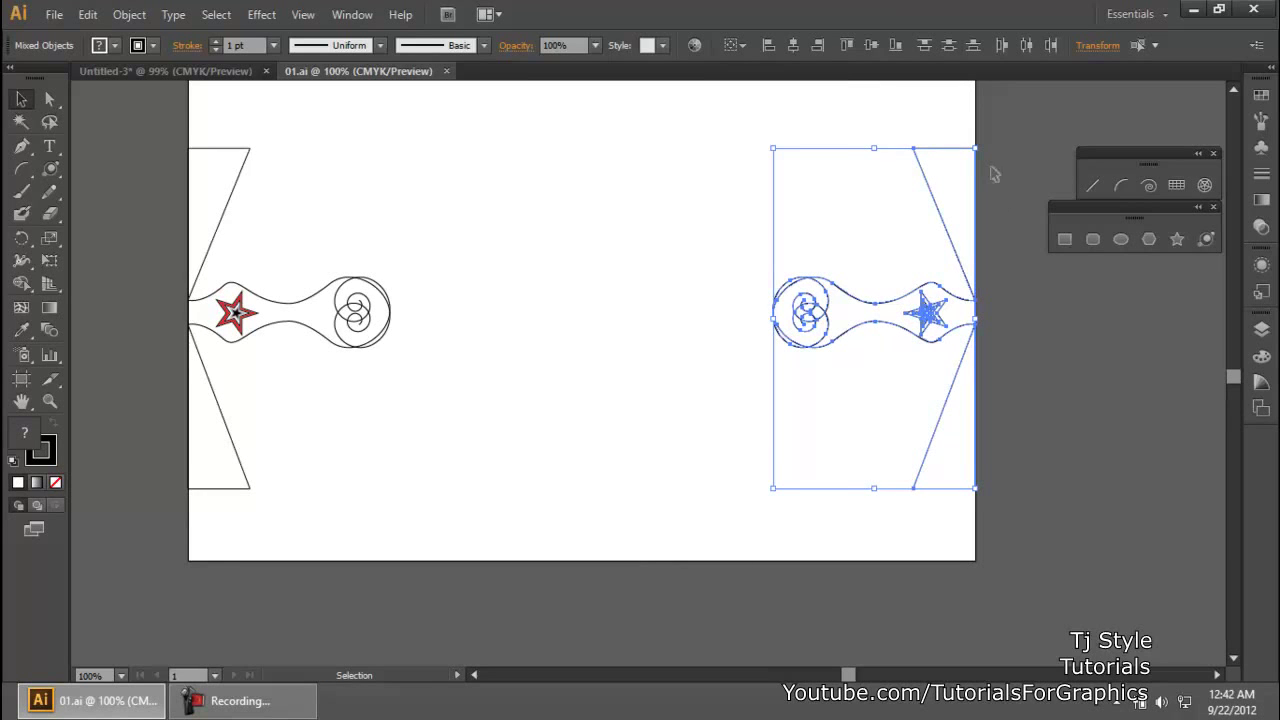
{"action": "left_click_drag", "start_coordinate": [982, 139], "coordinate": [1028, 422]}
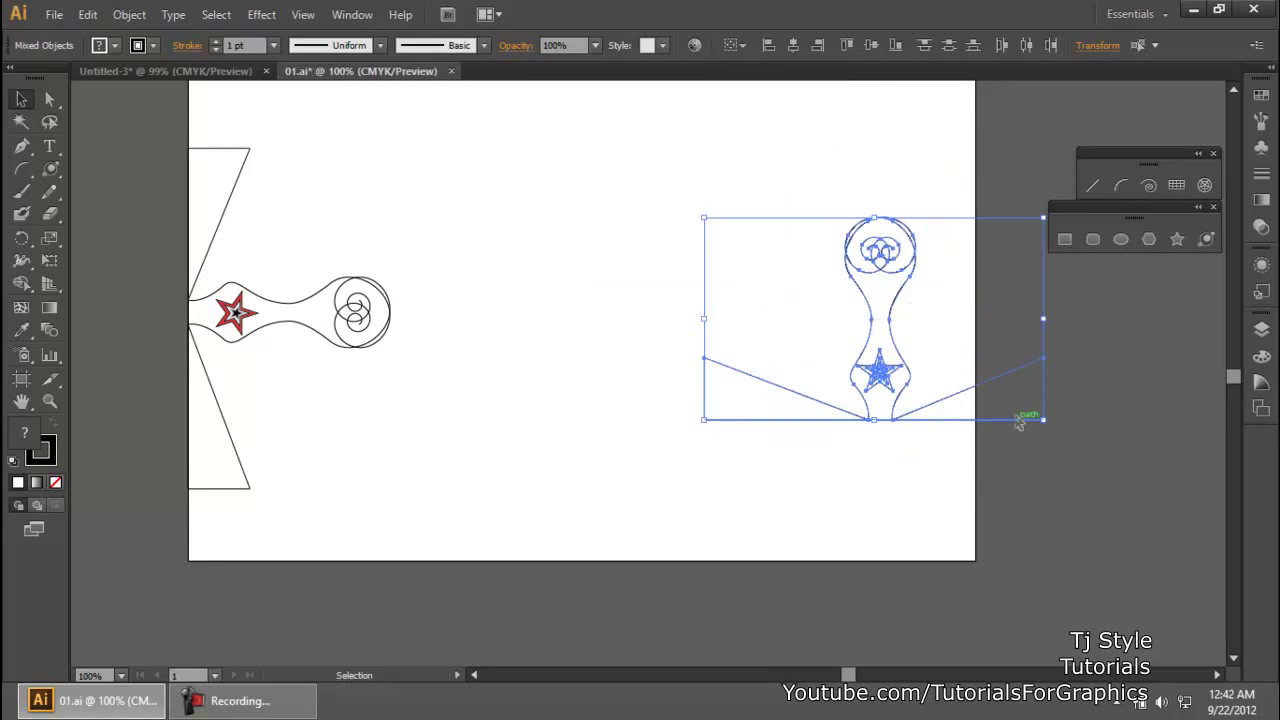
{"action": "left_click", "coordinate": [850, 268]}
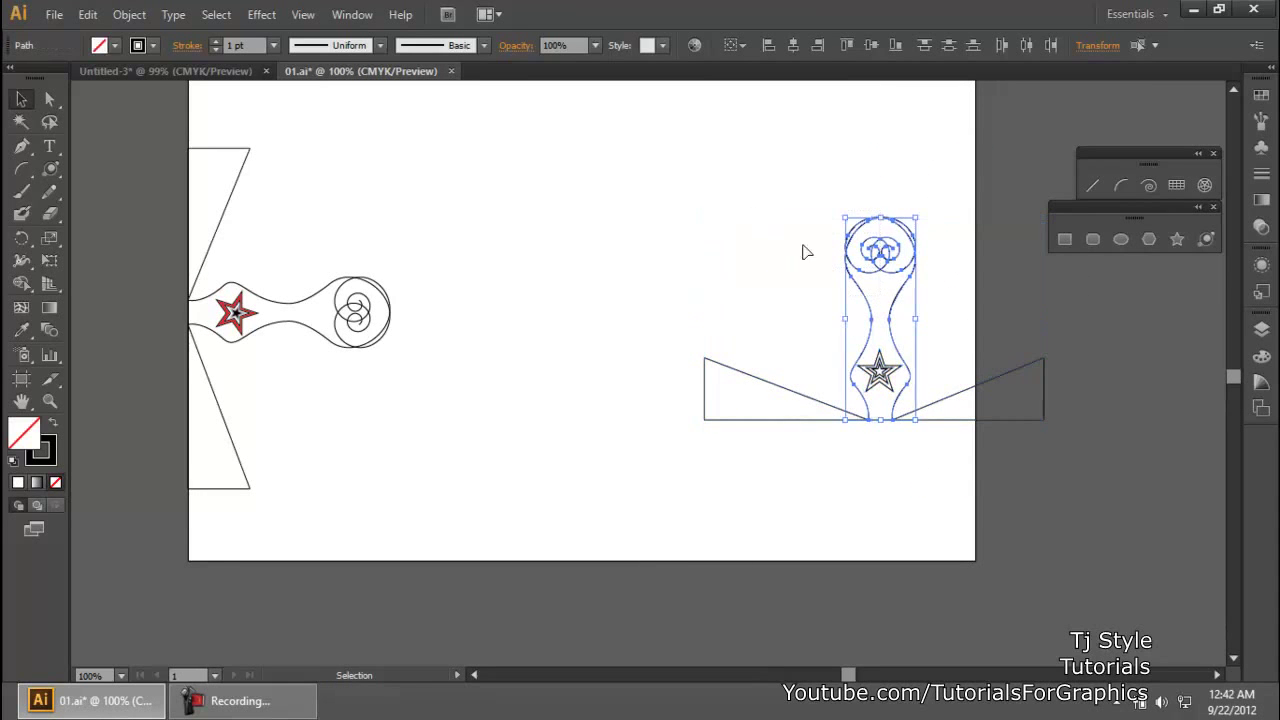
{"action": "left_click_drag", "start_coordinate": [684, 186], "coordinate": [860, 372]}
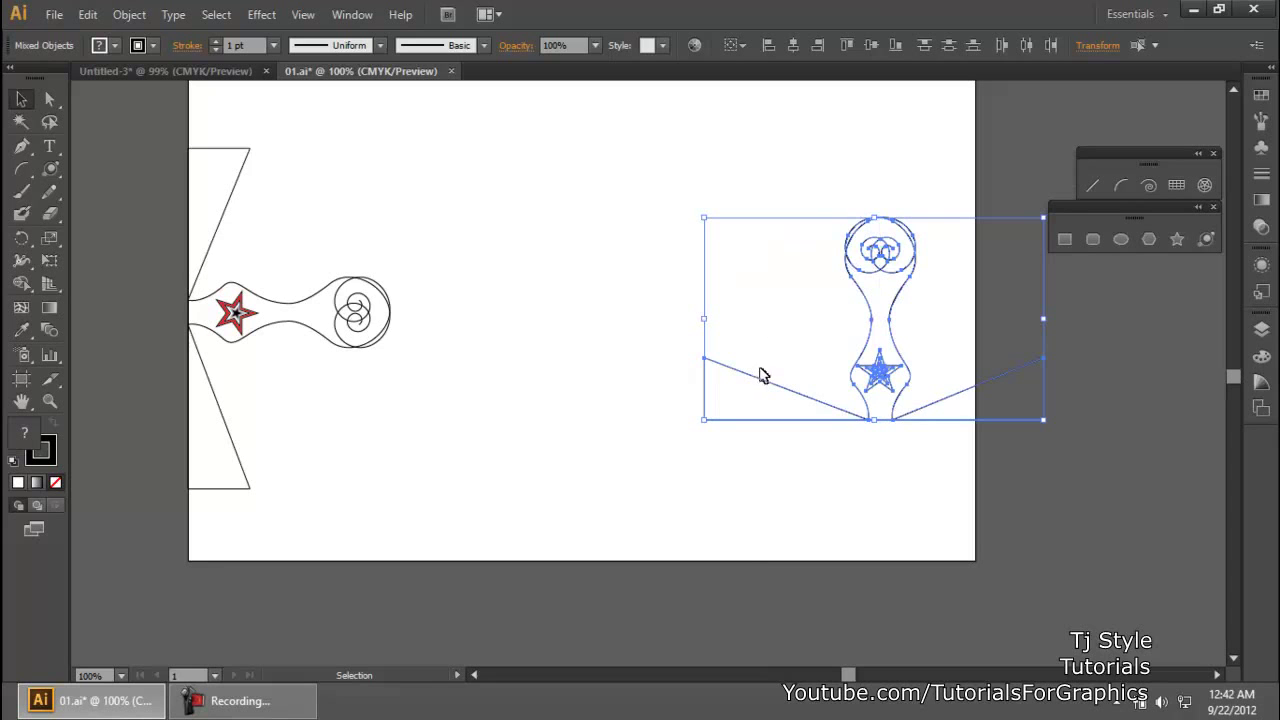
{"action": "left_click_drag", "start_coordinate": [766, 377], "coordinate": [492, 309]}
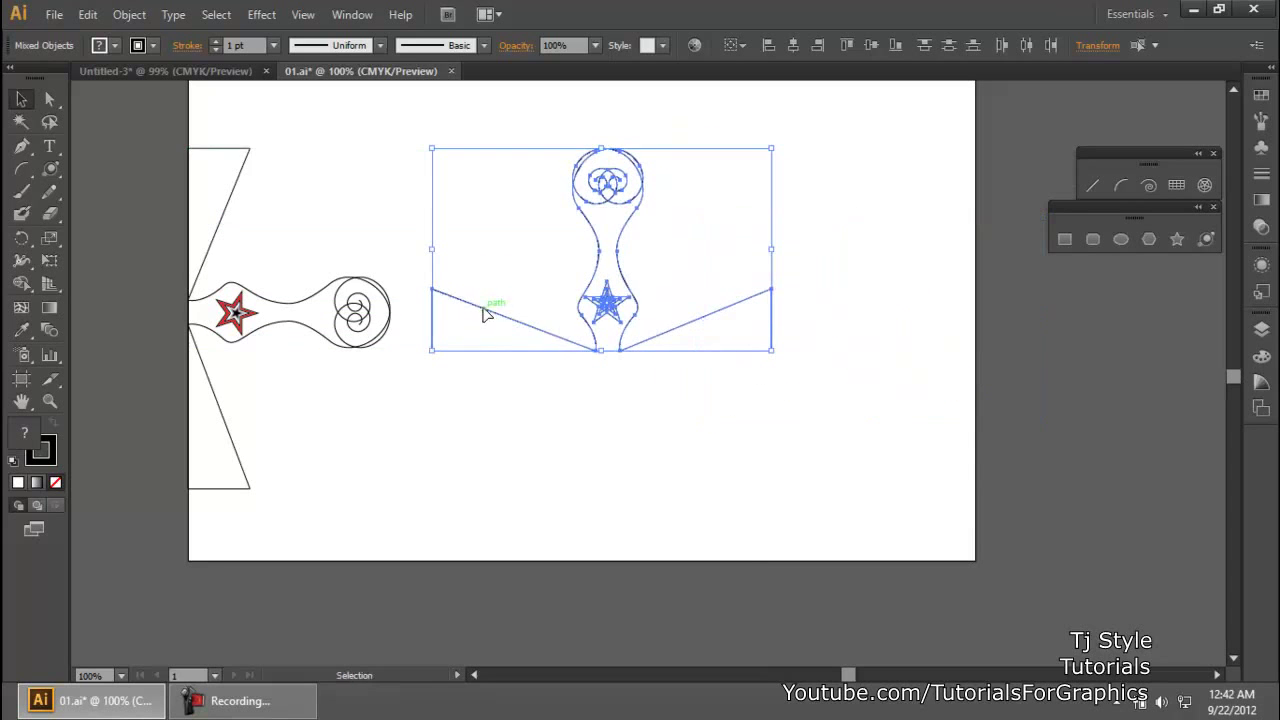
- Move the upright ornament's right-hand stem curve with its spiral horizontally to the right, apart from its mirrored twin, and deselect it
{"action": "key", "text": "a"}
{"action": "key", "text": "ctrl+plus"}
{"action": "key", "text": "ctrl+plus"}
{"action": "left_click_drag", "start_coordinate": [657, 329], "coordinate": [705, 522]}
{"action": "left_click", "coordinate": [1088, 478]}
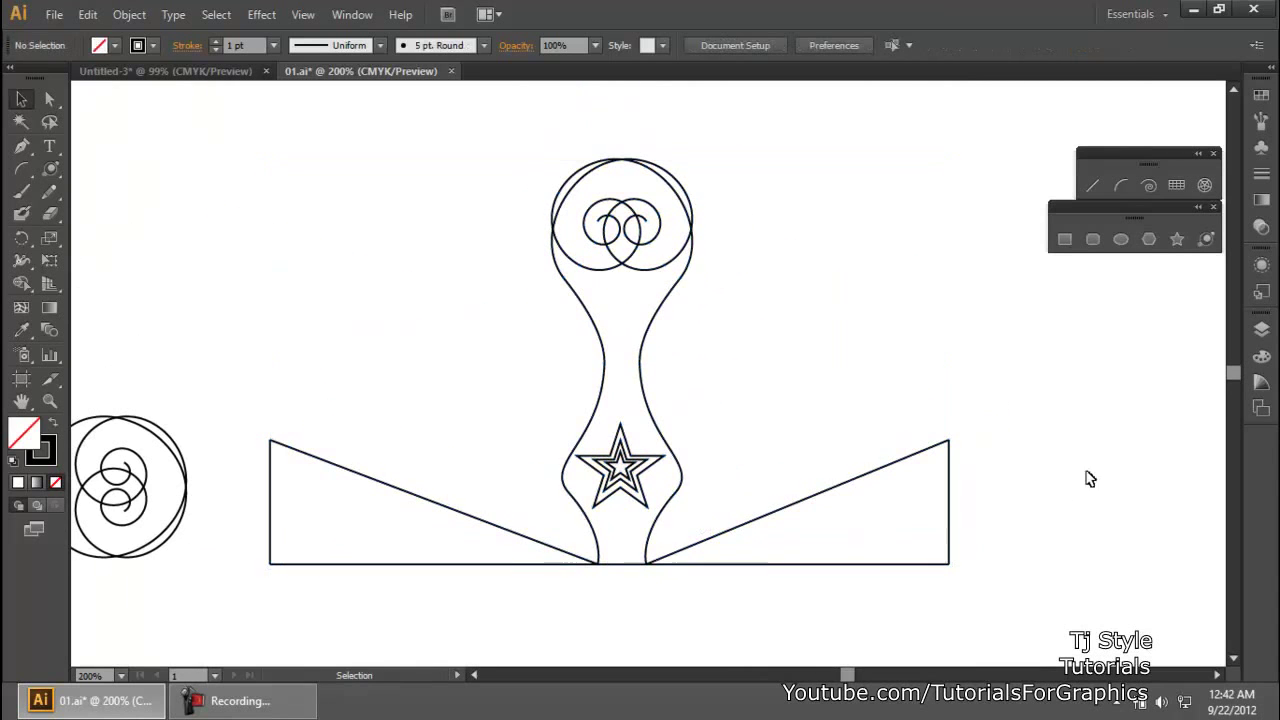
{"action": "left_click", "coordinate": [686, 280]}
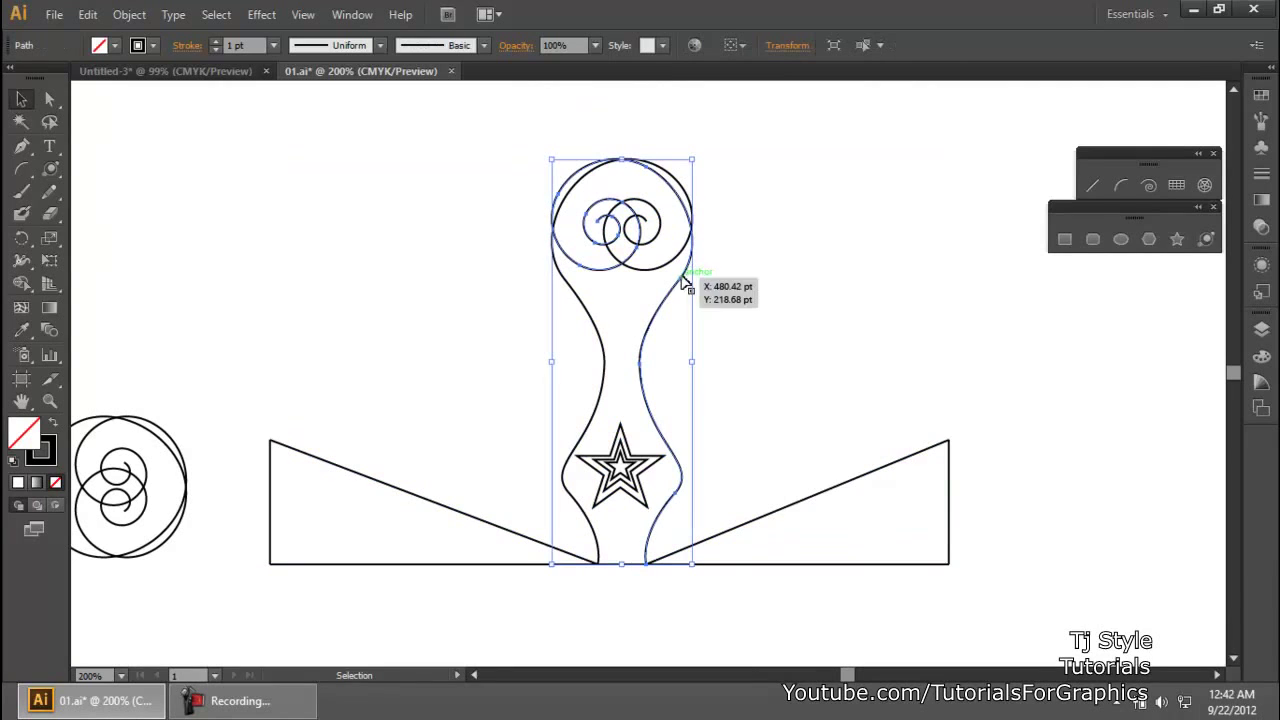
{"action": "left_click_drag", "start_coordinate": [683, 278], "coordinate": [940, 280]}
{"action": "left_click", "coordinate": [1053, 385]}
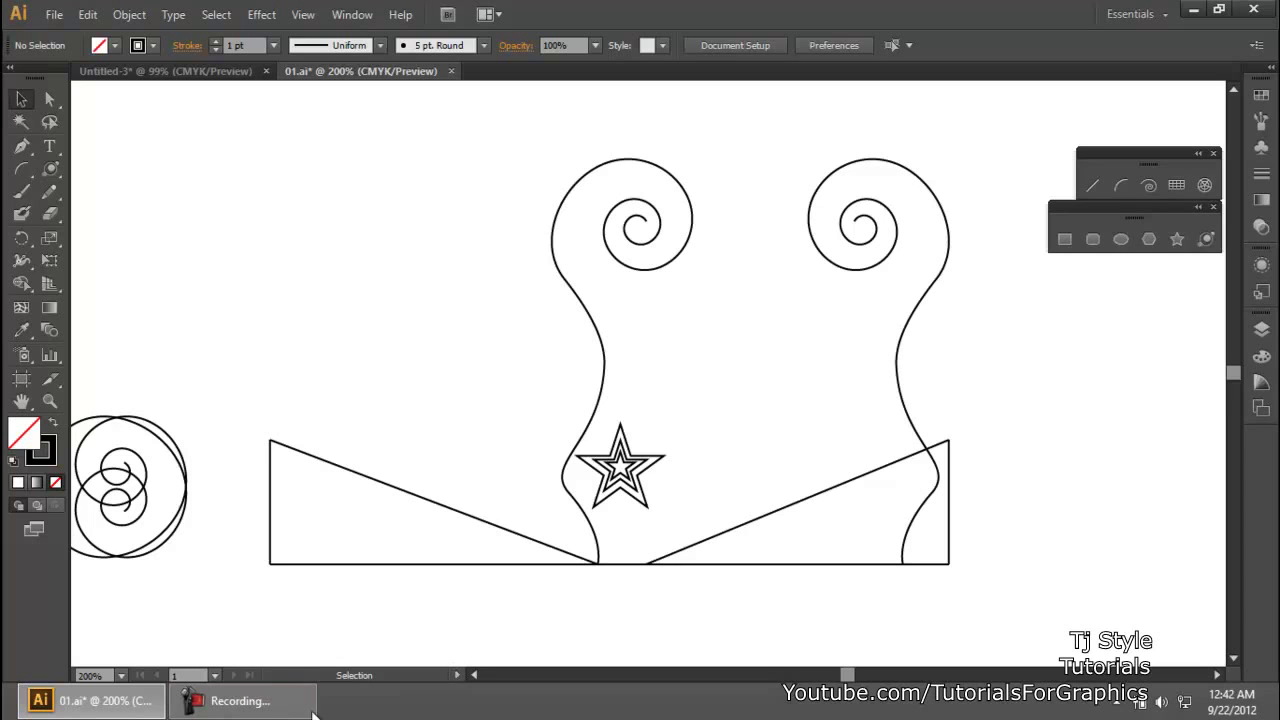
- Undo the sideways move of the spiral curve and leave everything deselected
{"action": "left_click", "coordinate": [213, 712]}
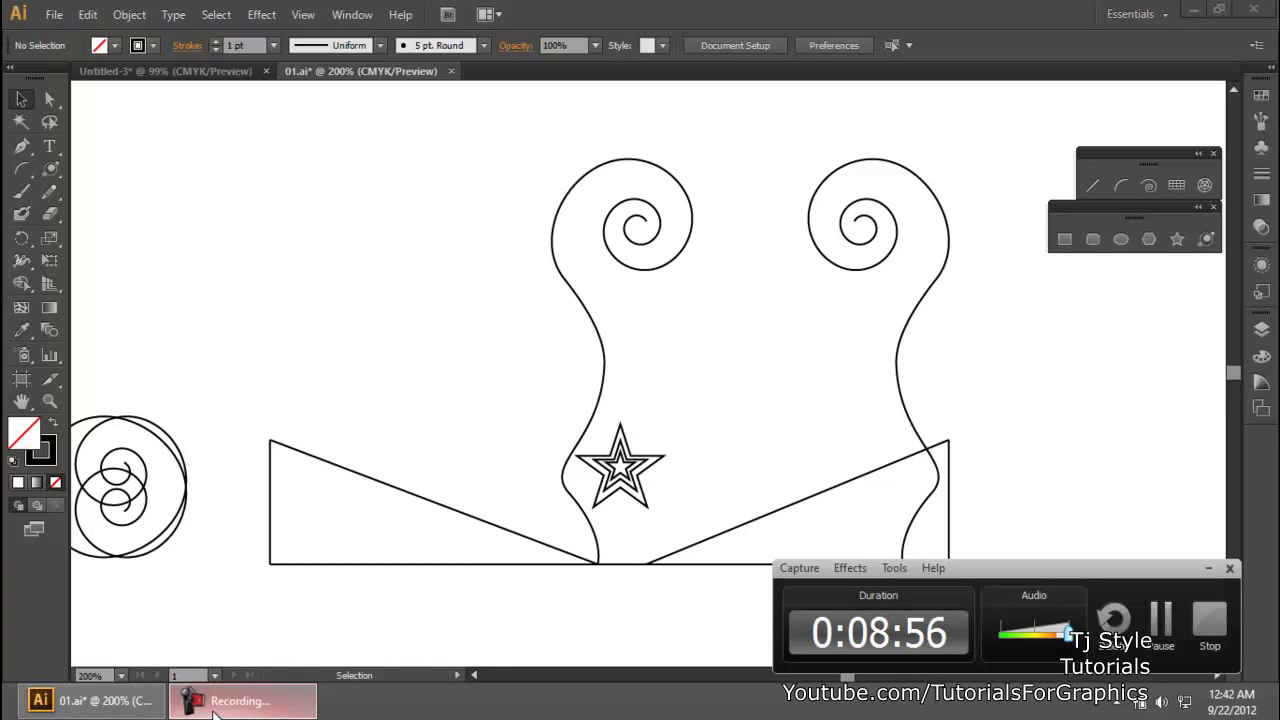
{"action": "left_click", "coordinate": [213, 711]}
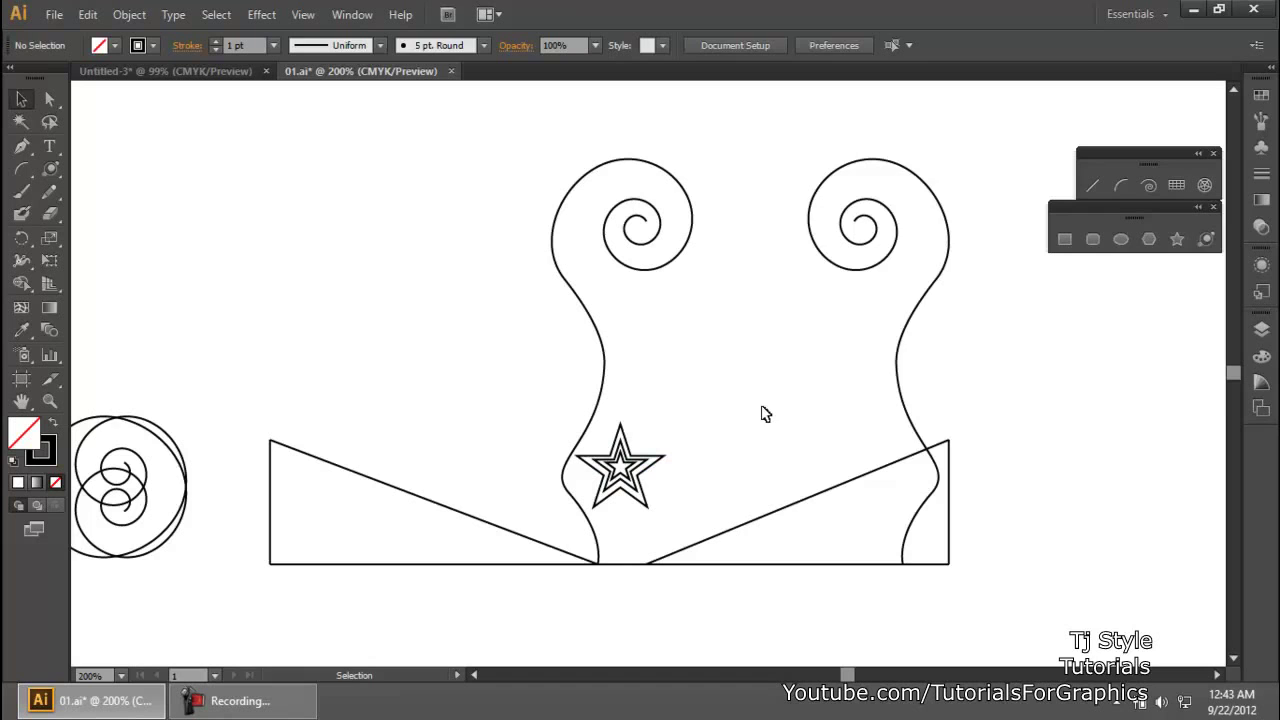
{"action": "key", "text": "ctrl+z"}
{"action": "left_click", "coordinate": [857, 343]}
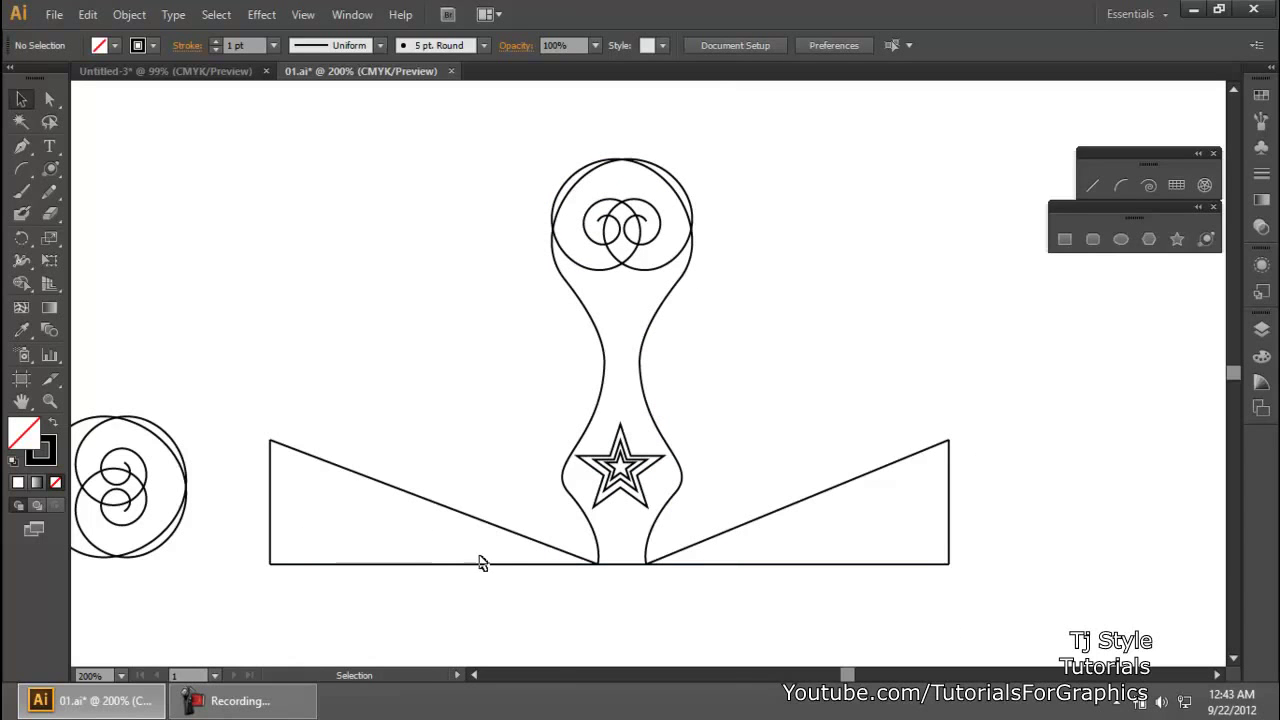
- Move the grouped triangular base slightly down and left, away from the two stem curves, and deselect it
{"action": "left_click_drag", "start_coordinate": [491, 137], "coordinate": [739, 370]}
{"action": "left_click", "coordinate": [818, 354]}
{"action": "left_click", "coordinate": [338, 477]}
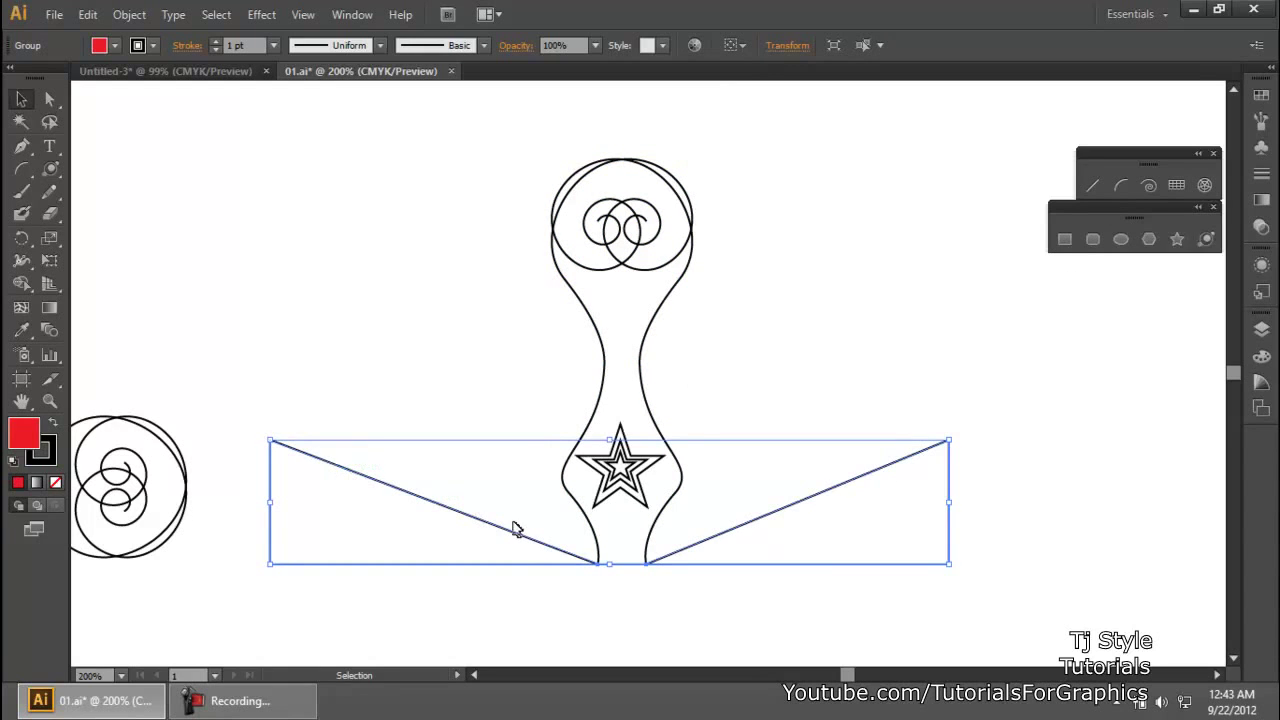
{"action": "left_click_drag", "start_coordinate": [509, 531], "coordinate": [501, 571]}
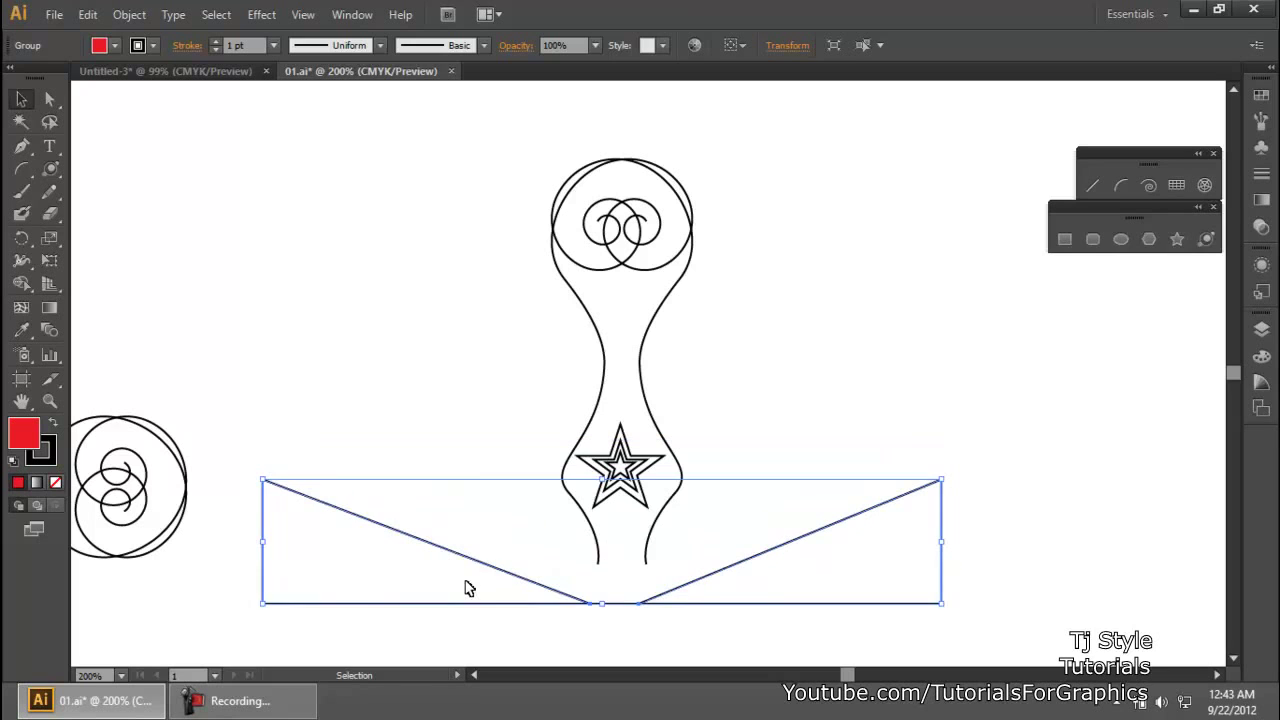
{"action": "left_click", "coordinate": [457, 412]}
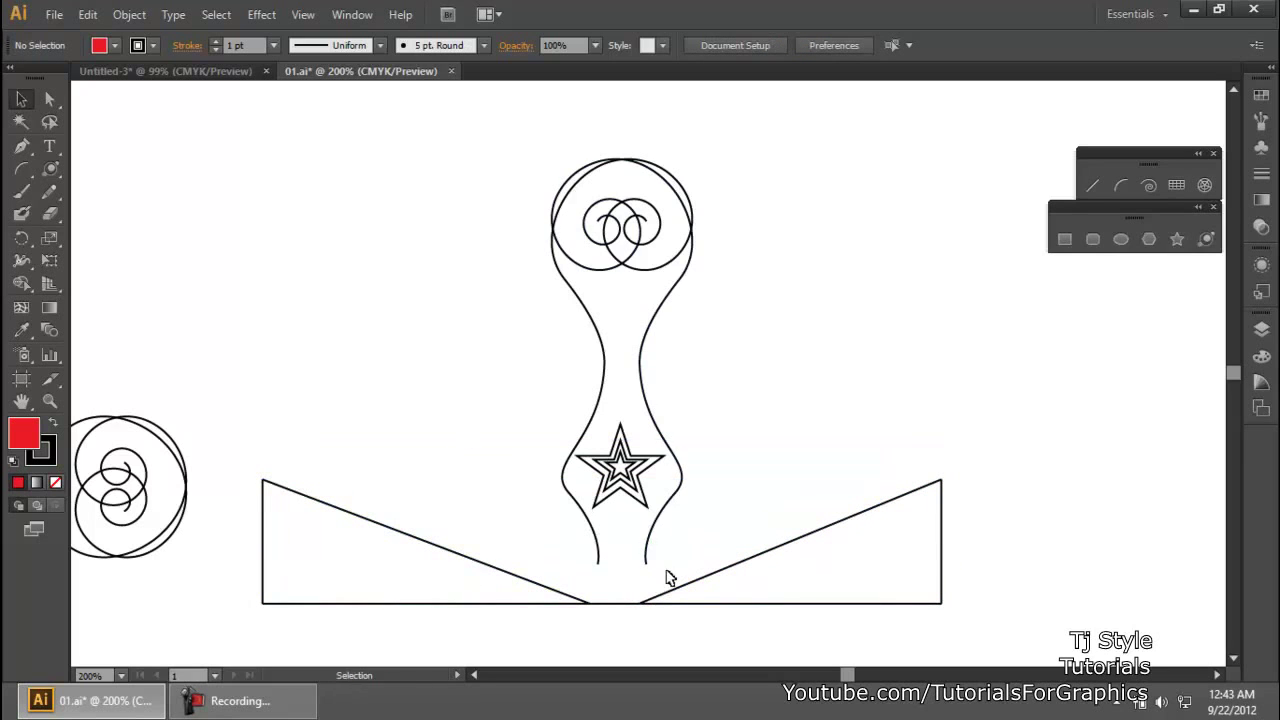
- Undo the move of the triangular base group
{"action": "key", "text": "ctrl+z"}
{"action": "left_click", "coordinate": [825, 320]}
{"action": "key", "text": "ctrl+z"}
{"action": "key", "text": "ctrl+shift+z"}
{"action": "key", "text": "ctrl+z"}
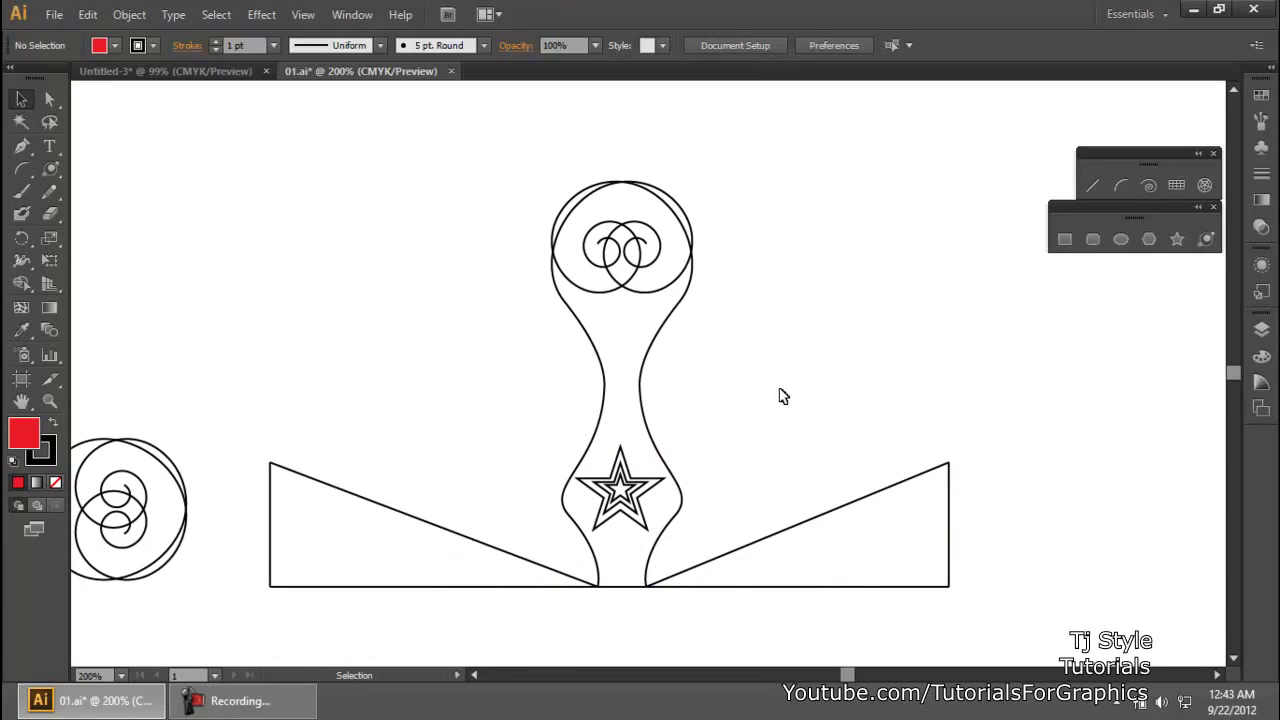
- Compare the left ornament and its red star with the upright outlined ornament, then view the whole artboard at 100%
{"action": "left_click", "coordinate": [475, 675]}
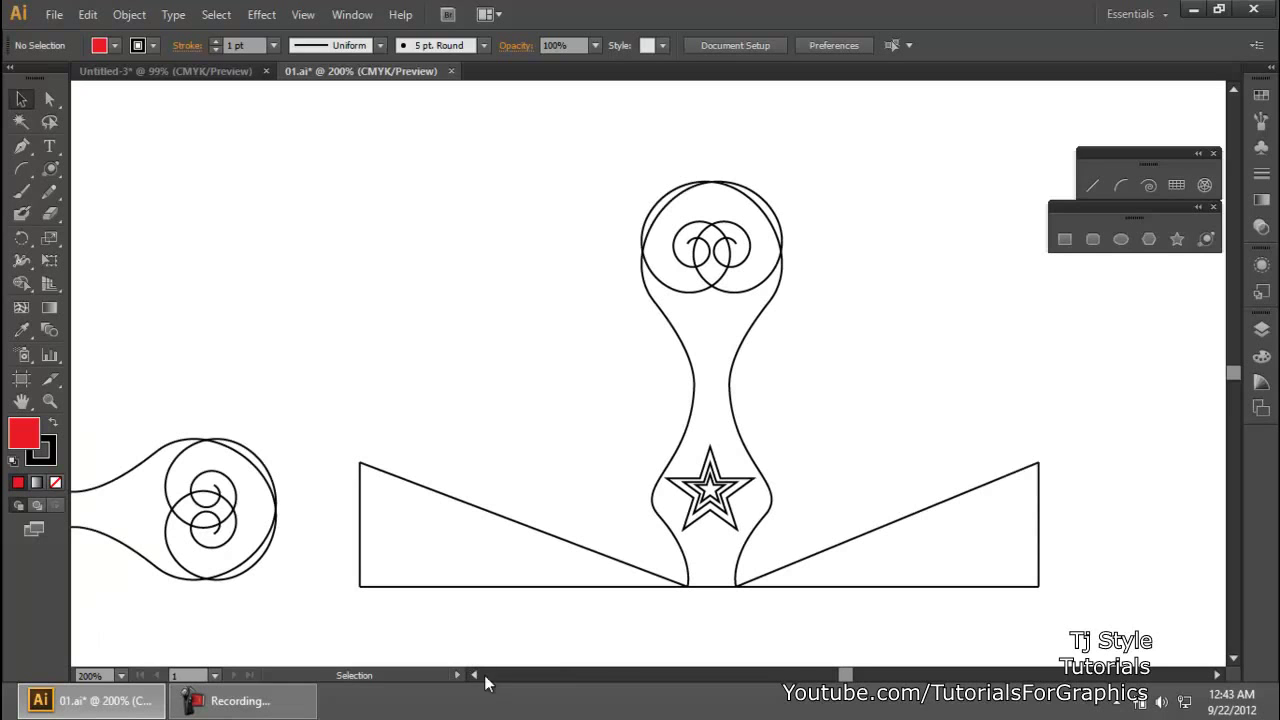
{"action": "left_click_drag", "start_coordinate": [846, 676], "coordinate": [840, 678]}
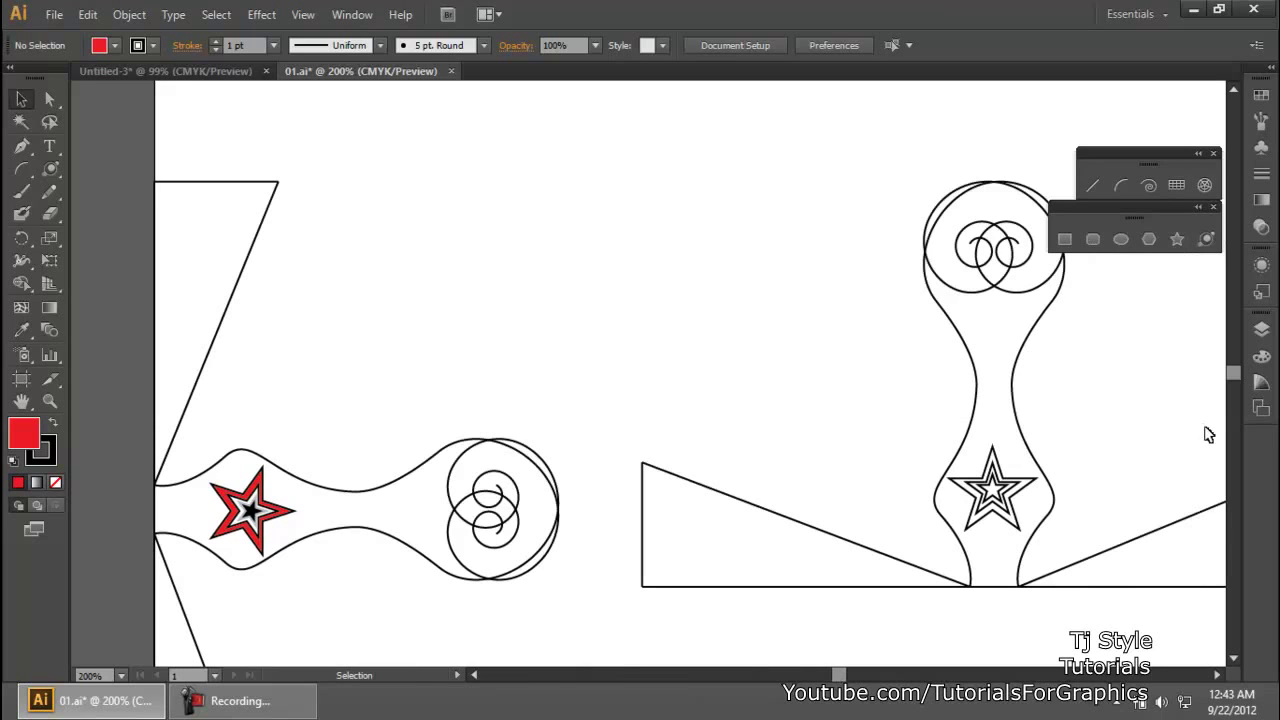
{"action": "left_click", "coordinate": [1234, 659]}
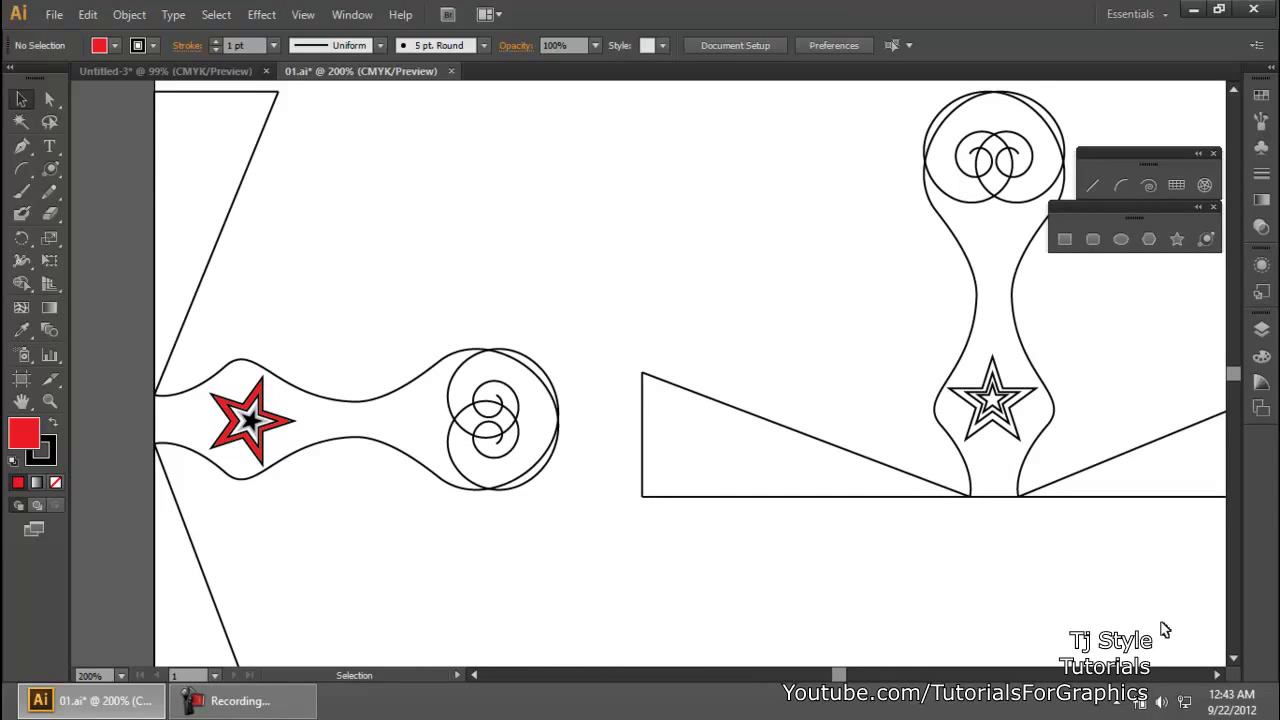
{"action": "mouse_move", "coordinate": [1150, 206]}
{"action": "left_mouse_down"}
{"action": "mouse_move", "coordinate": [1159, 230]}
{"action": "mouse_move", "coordinate": [1155, 206]}
{"action": "left_mouse_up"}
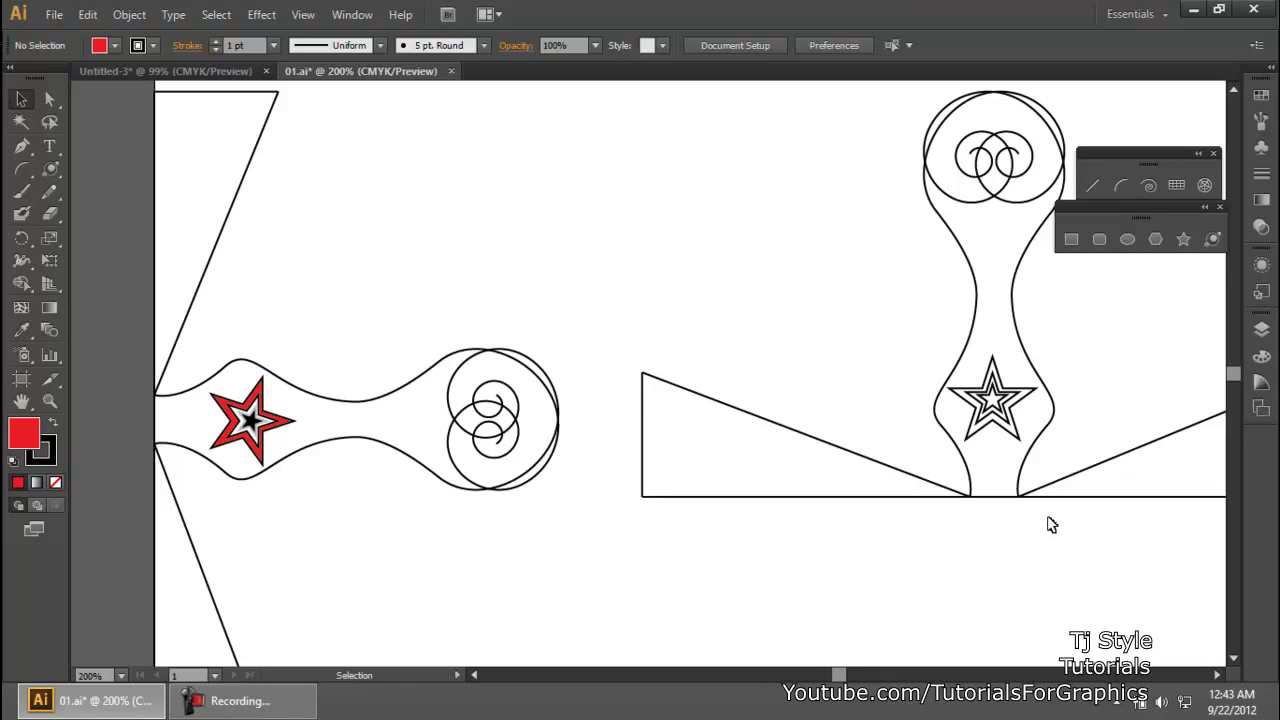
{"action": "key", "text": "ctrl+1"}
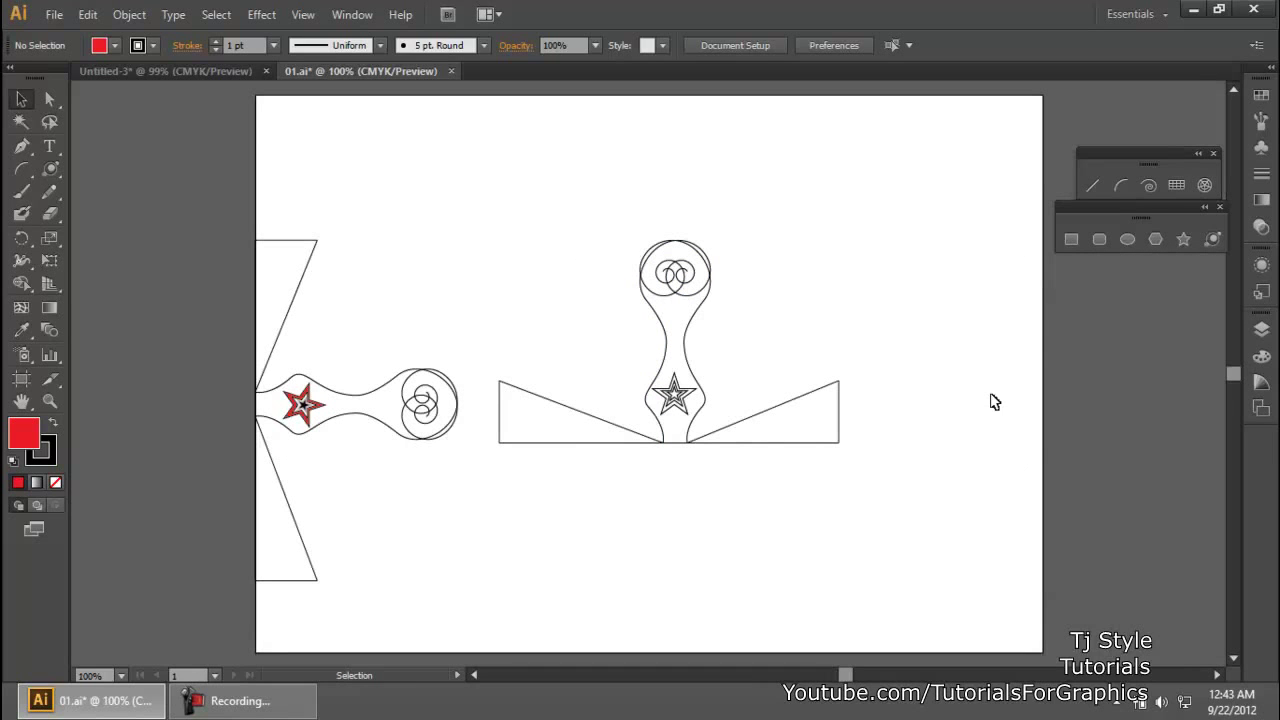
{"action": "left_click", "coordinate": [250, 705]}
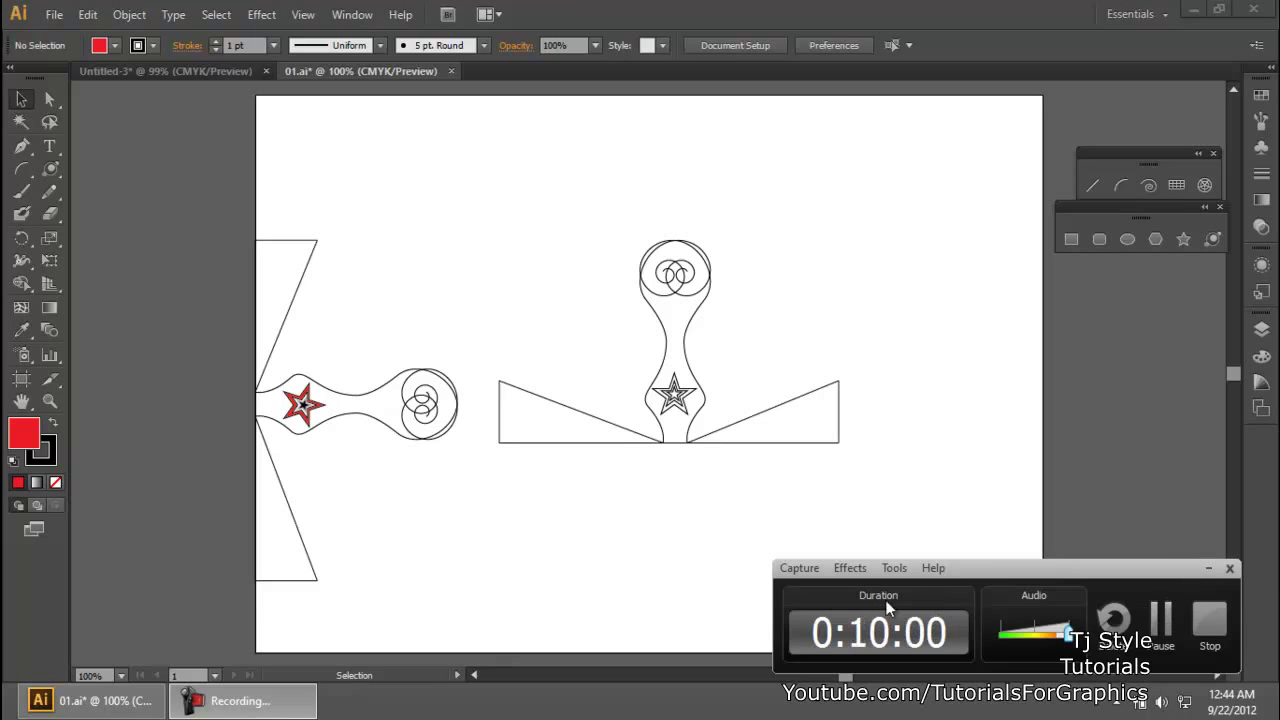
{"action": "left_click", "coordinate": [1208, 568]}
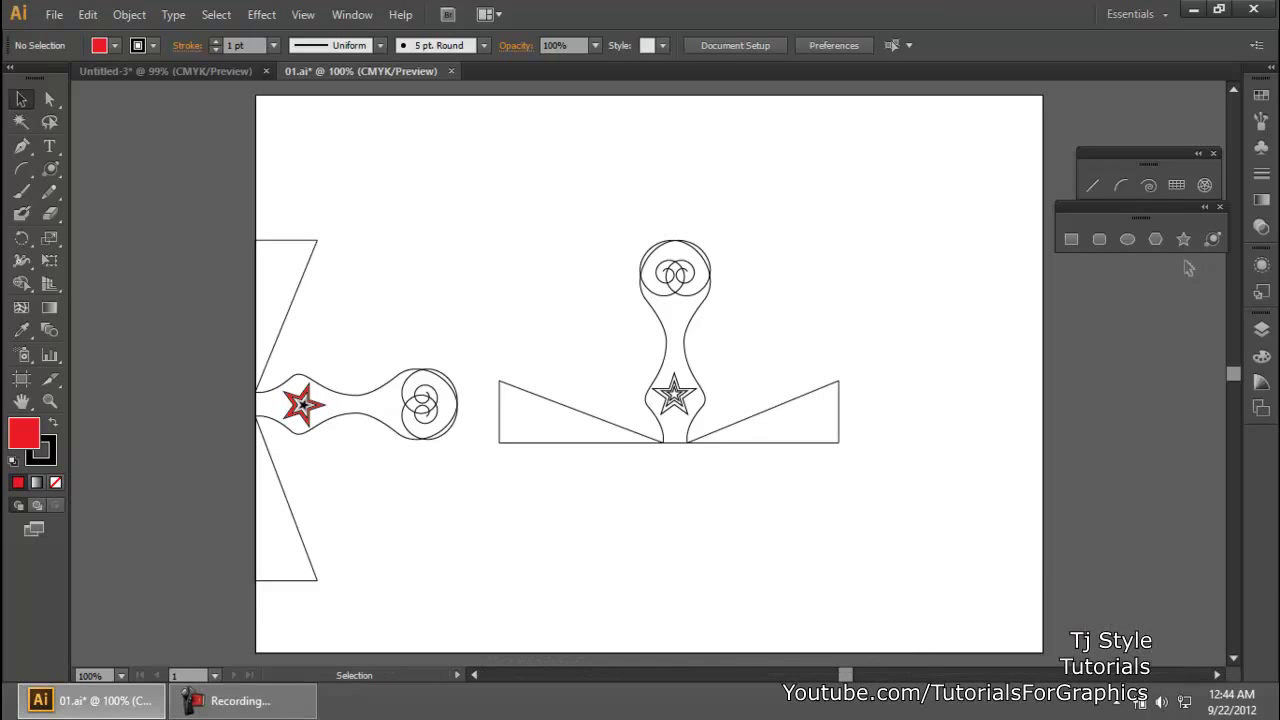
{"action": "mouse_move", "coordinate": [1148, 202]}
{"action": "left_mouse_down"}
{"action": "mouse_move", "coordinate": [1142, 221]}
{"action": "mouse_move", "coordinate": [1149, 202]}
{"action": "left_mouse_up"}
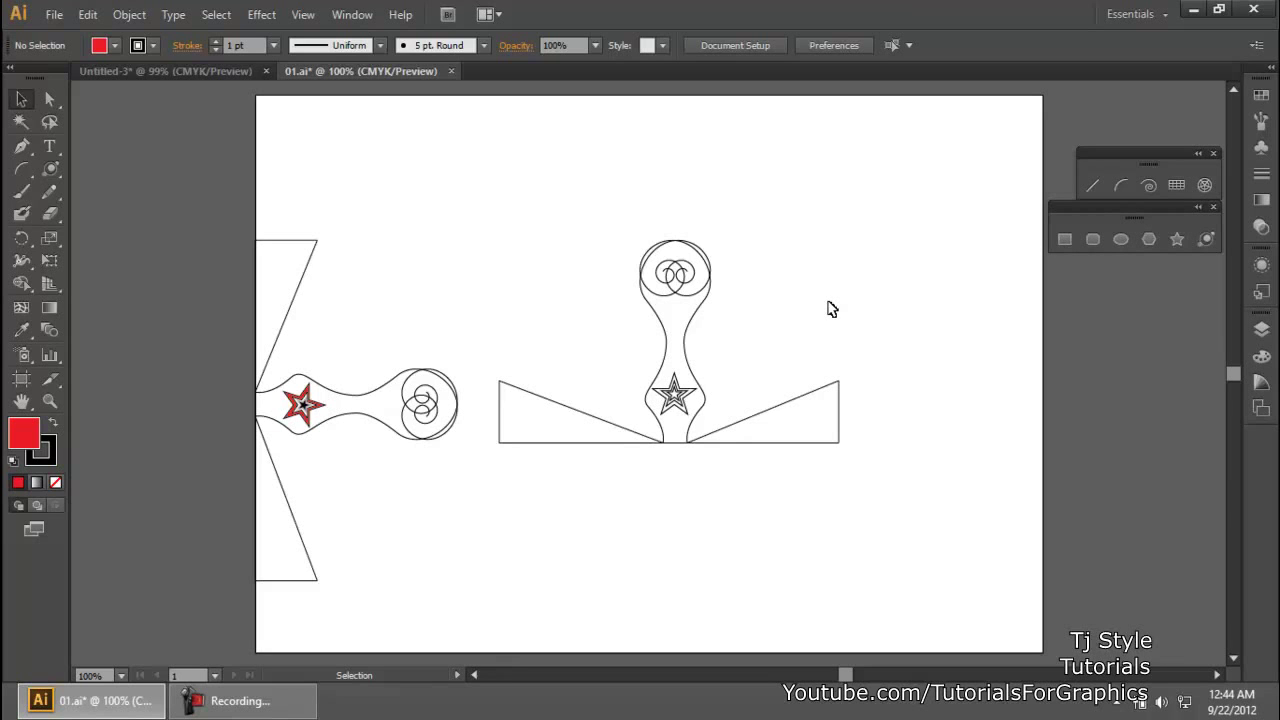
{"action": "left_click", "coordinate": [243, 75]}
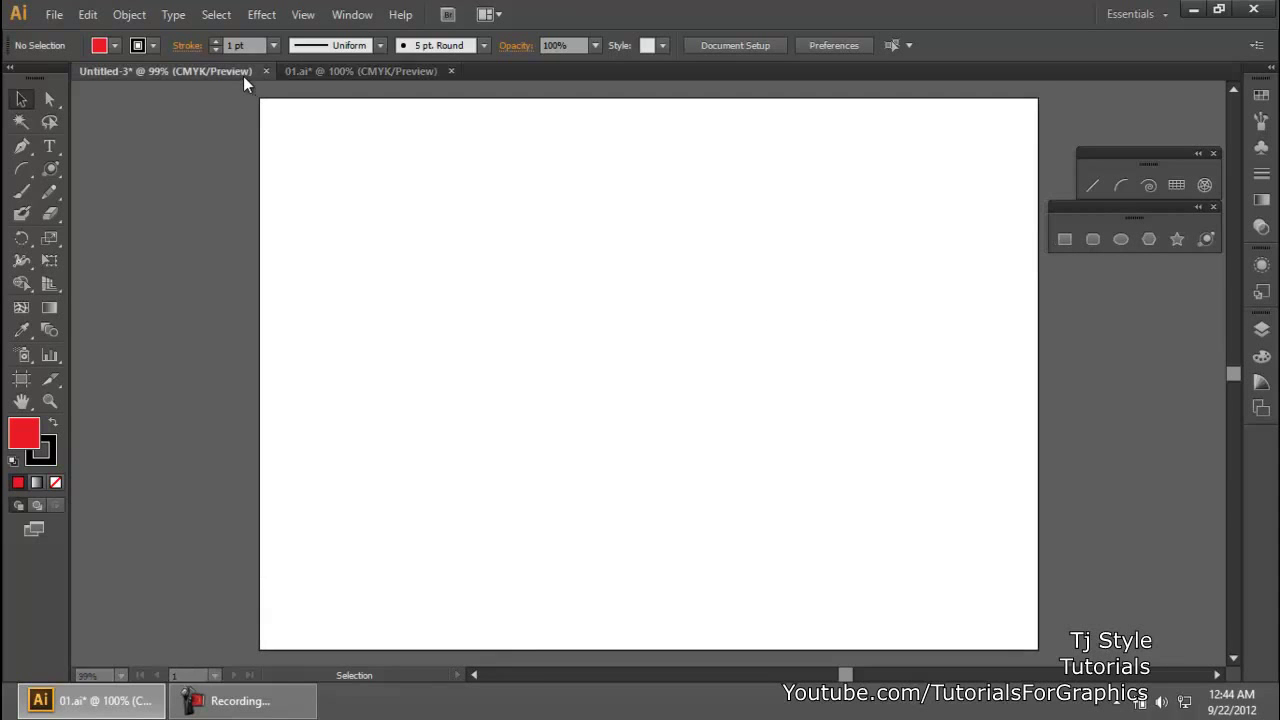
{"action": "left_click", "coordinate": [335, 71]}
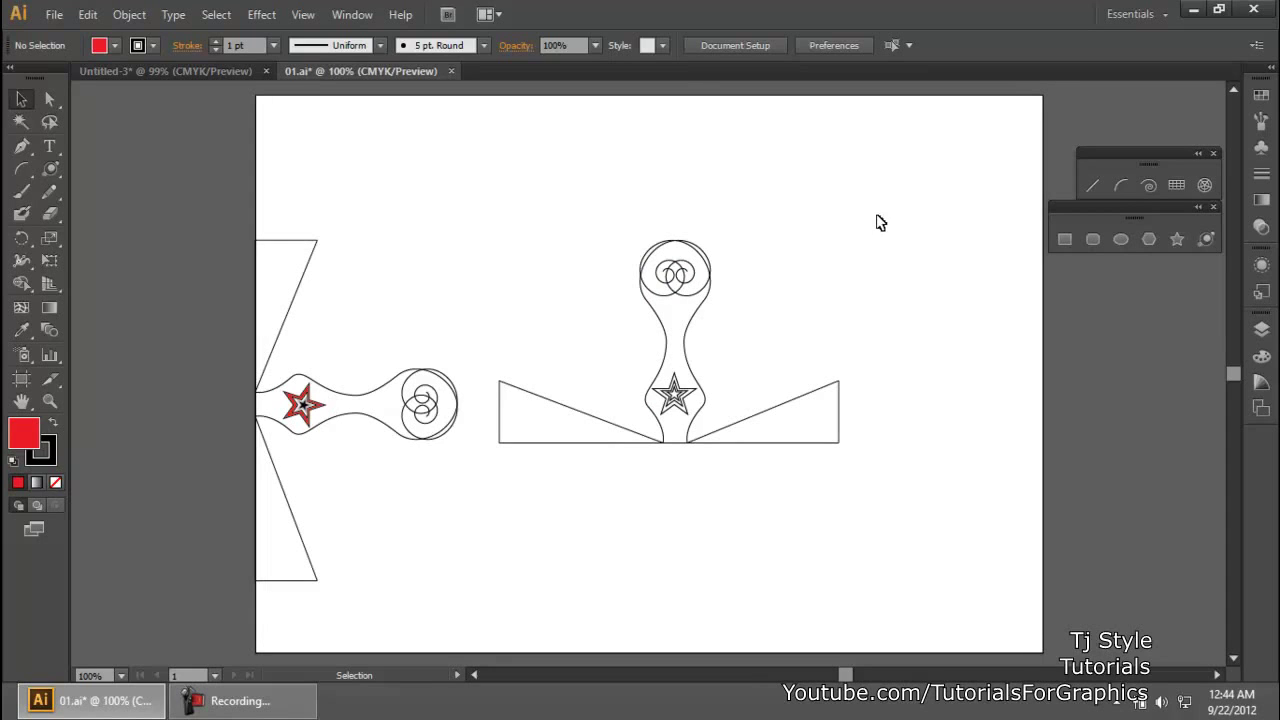
- Set the zoom to 200% to inspect the upright ornament, then fit the artboard on screen
{"action": "key", "text": "ctrl"}
{"action": "left_click", "coordinate": [101, 677]}
{"action": "type", "text": "200"}
{"action": "key", "text": "Return"}
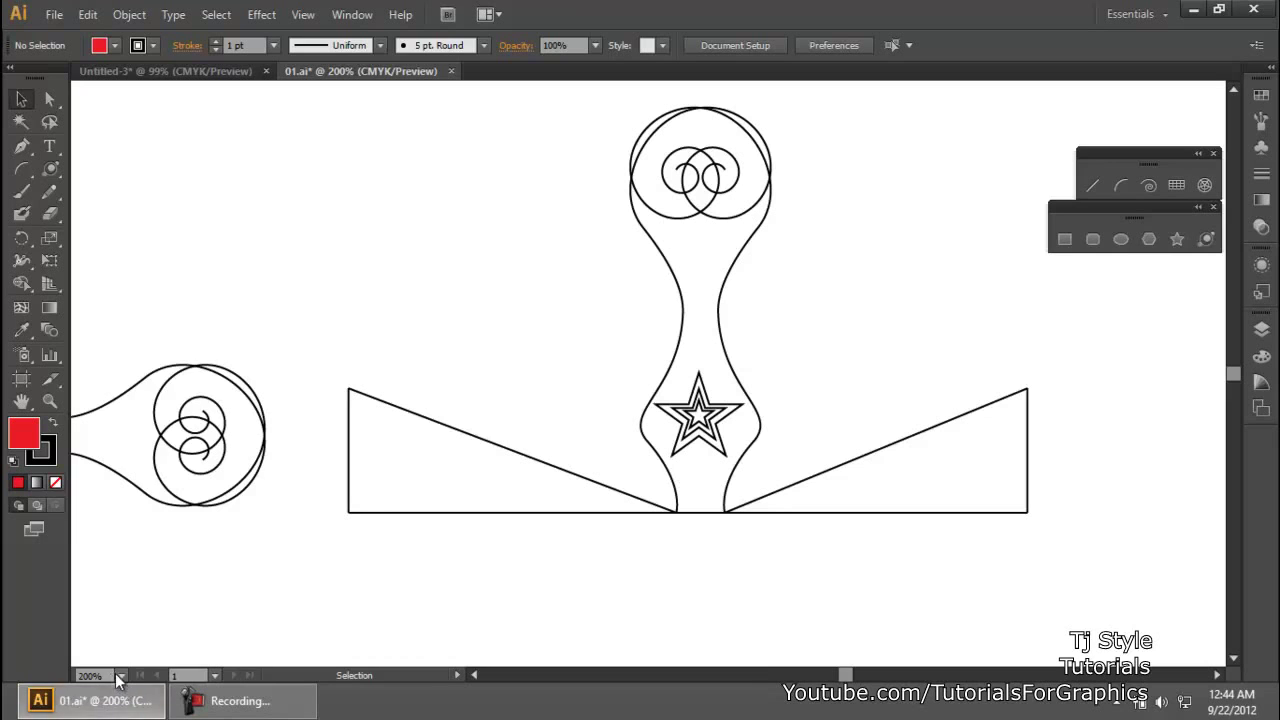
{"action": "left_click", "coordinate": [119, 677]}
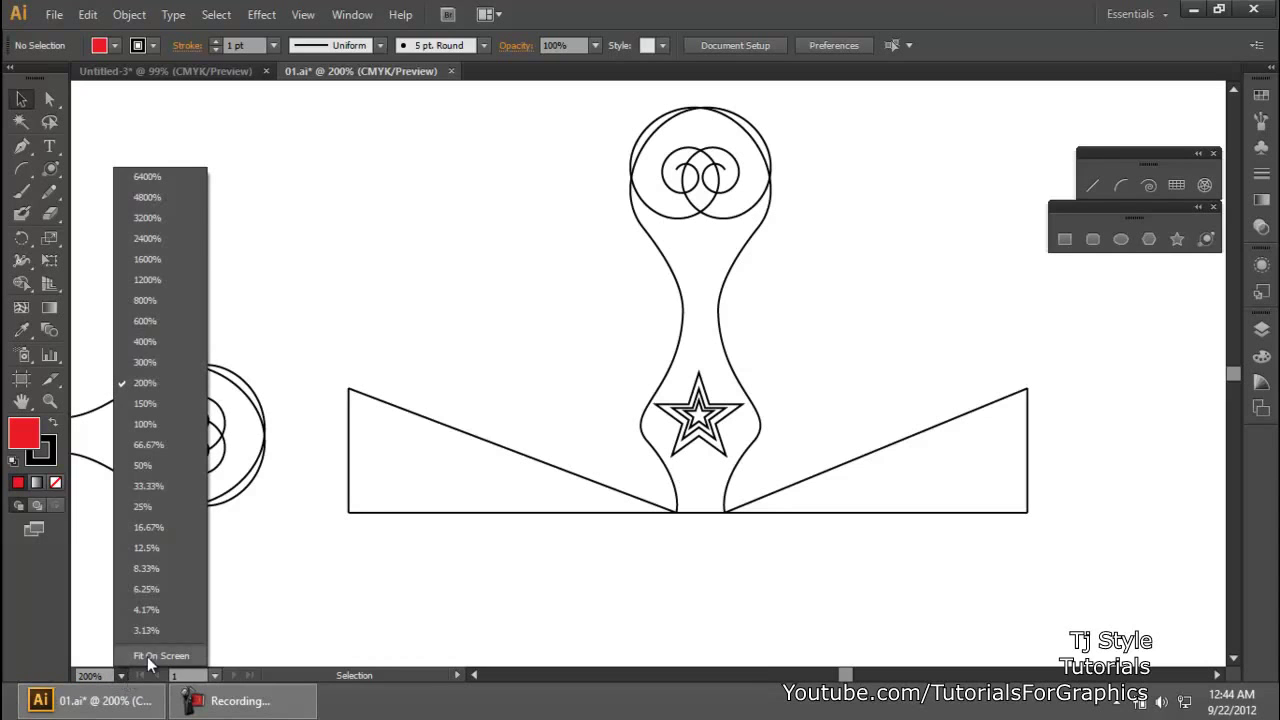
{"action": "left_click", "coordinate": [150, 655]}
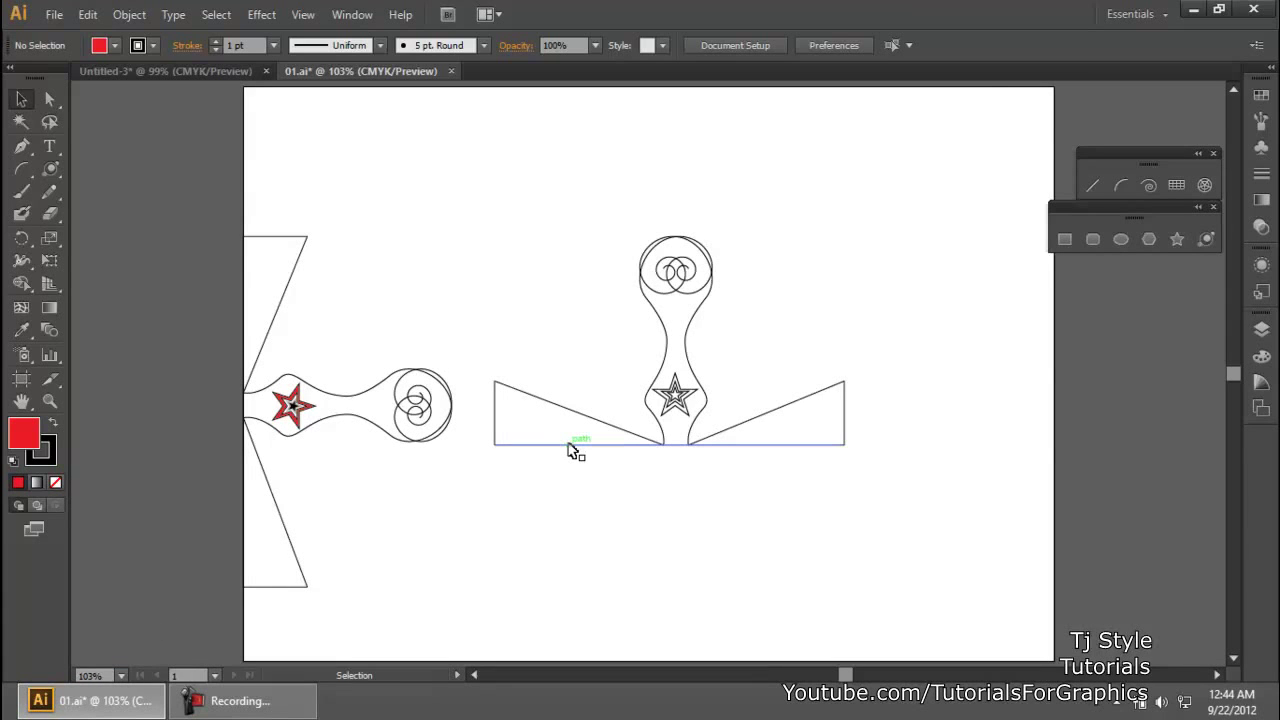
{"action": "scroll", "coordinate": [567, 449], "scroll_direction": "up", "scroll_amount": 10}
{"action": "key", "text": "a"}
{"action": "key", "text": "ctrl+0"}
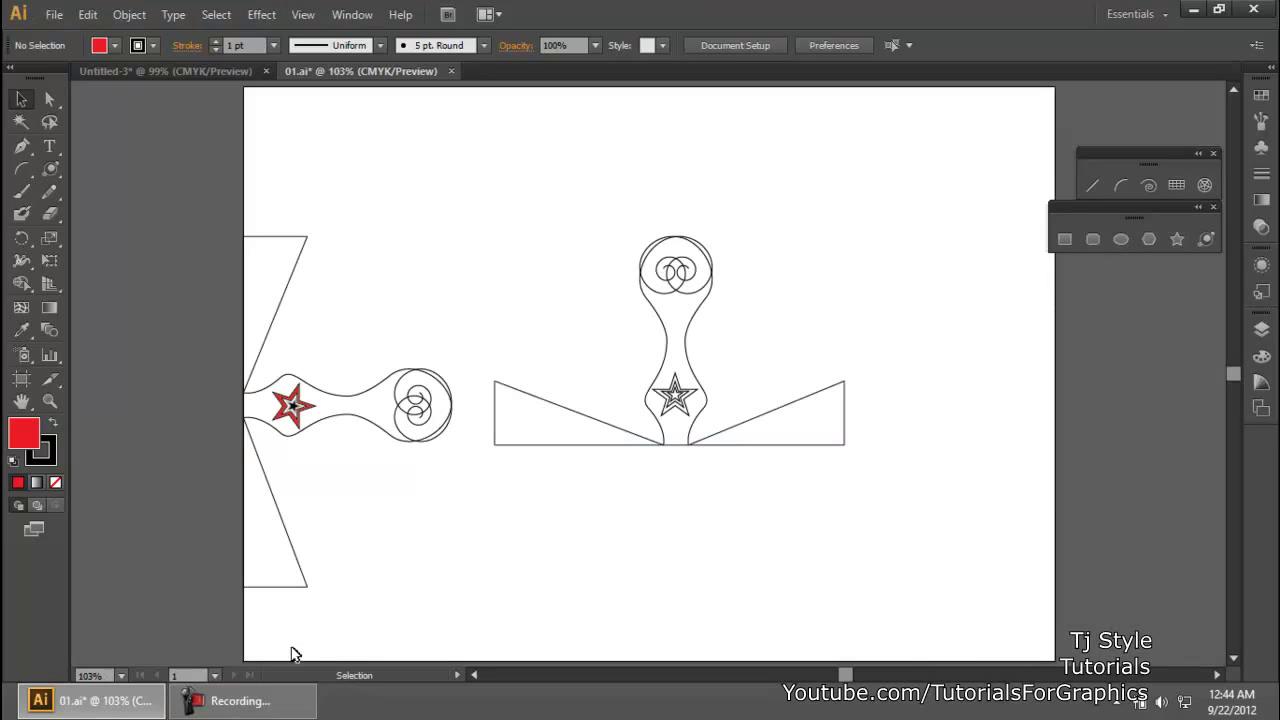
{"action": "left_click", "coordinate": [240, 703]}
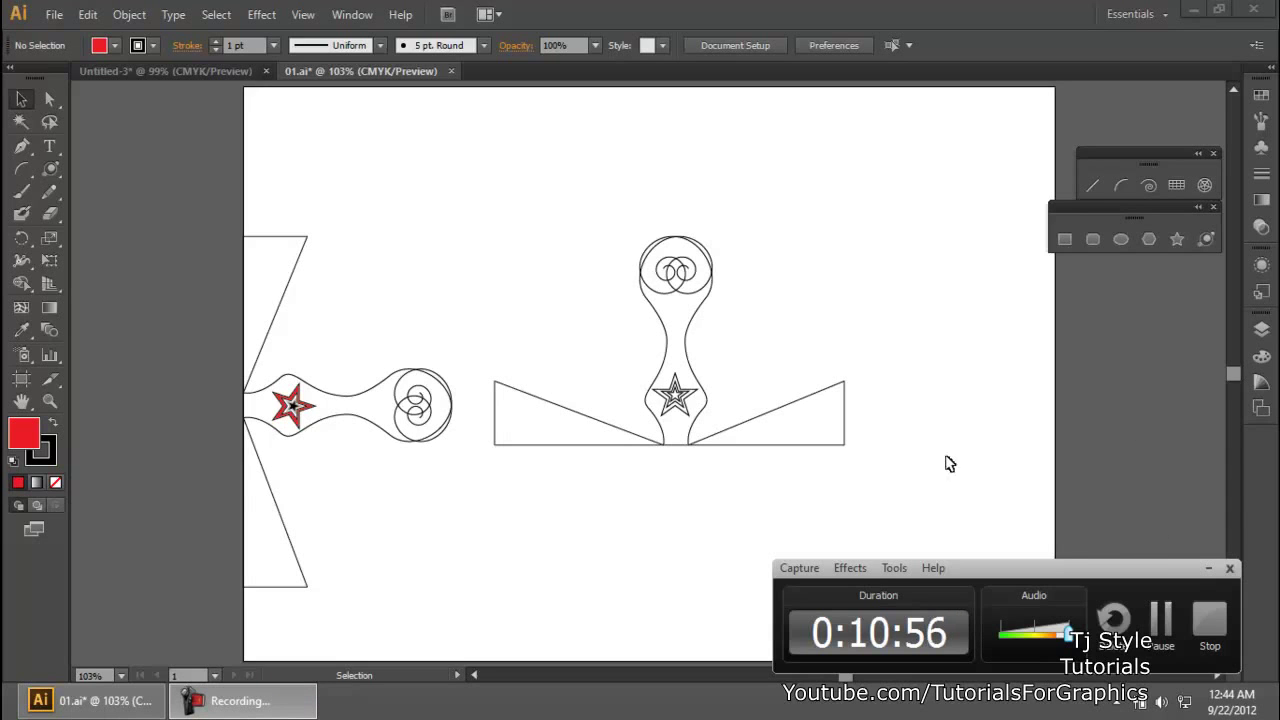
{"action": "left_click", "coordinate": [1207, 570]}
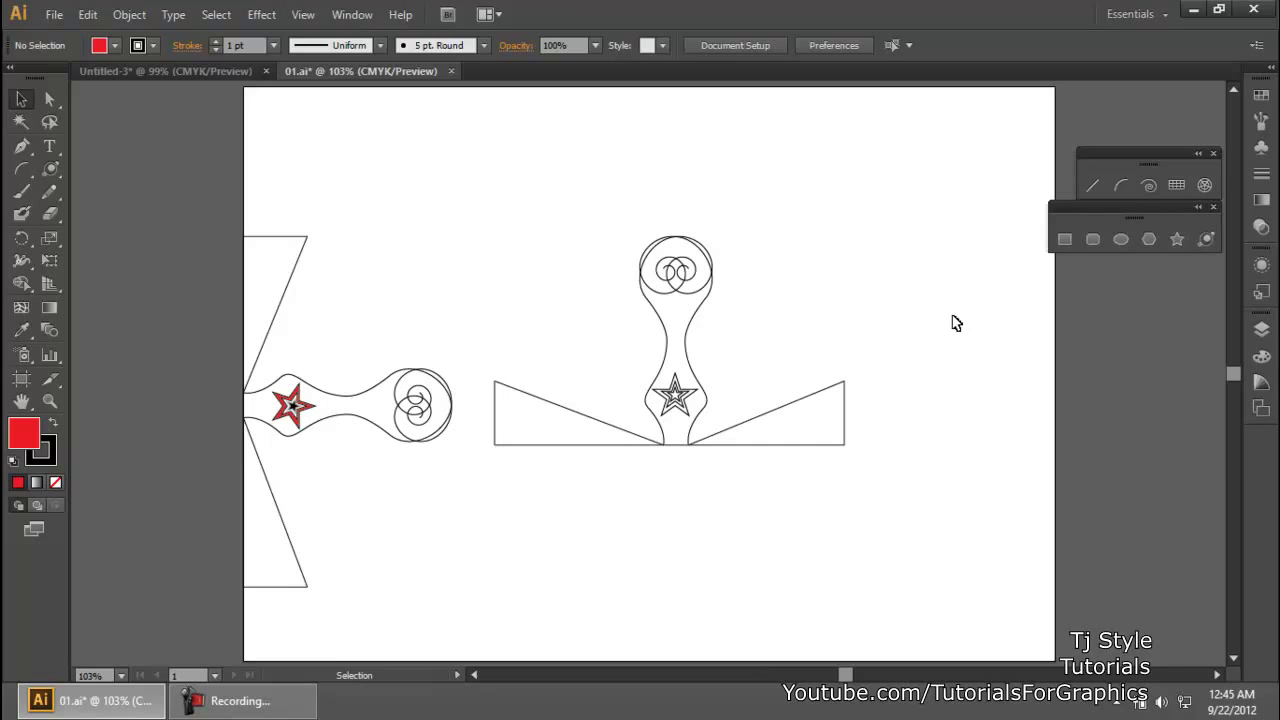
- Select and deselect the whole upright ornament, inspect it at 150%, and return the zoom to 100%
{"action": "left_click_drag", "start_coordinate": [896, 272], "coordinate": [633, 530]}
{"action": "left_click", "coordinate": [780, 548]}
{"action": "key", "text": "ctrl+equal"}
{"action": "key", "text": "ctrl+equal"}
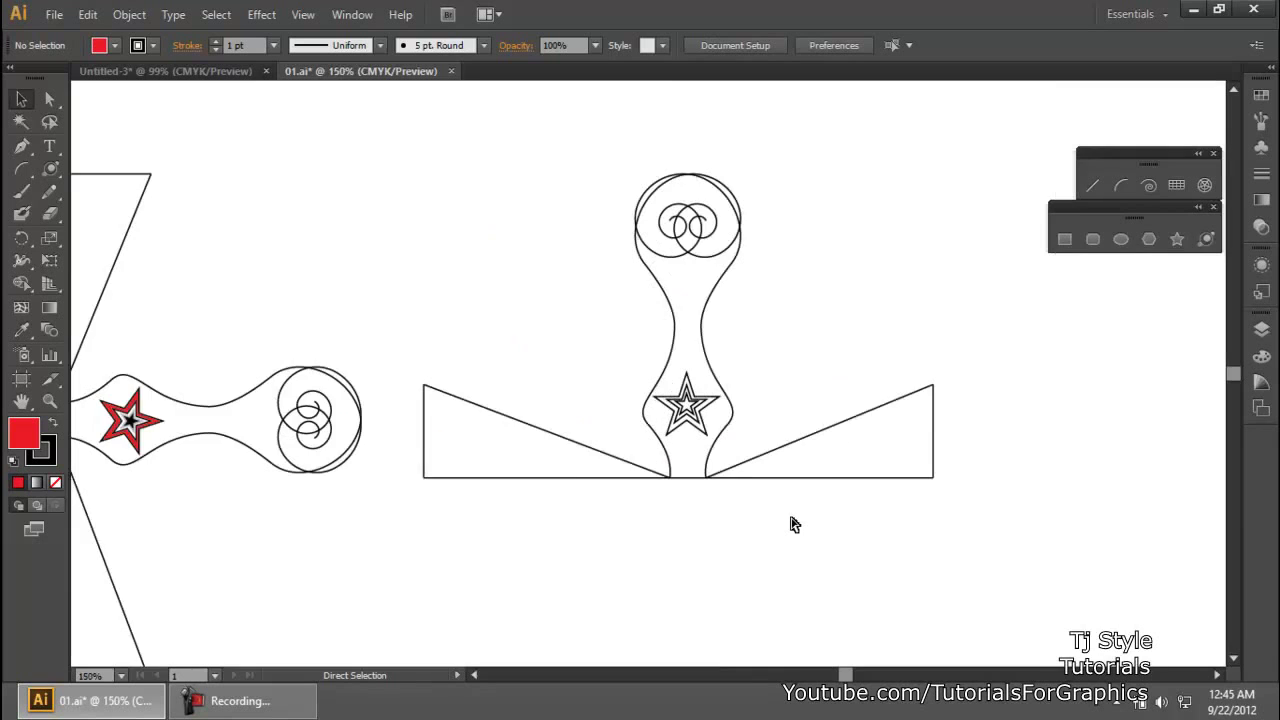
{"action": "key", "text": "ctrl+minus"}
{"action": "key", "text": "ctrl+minus"}
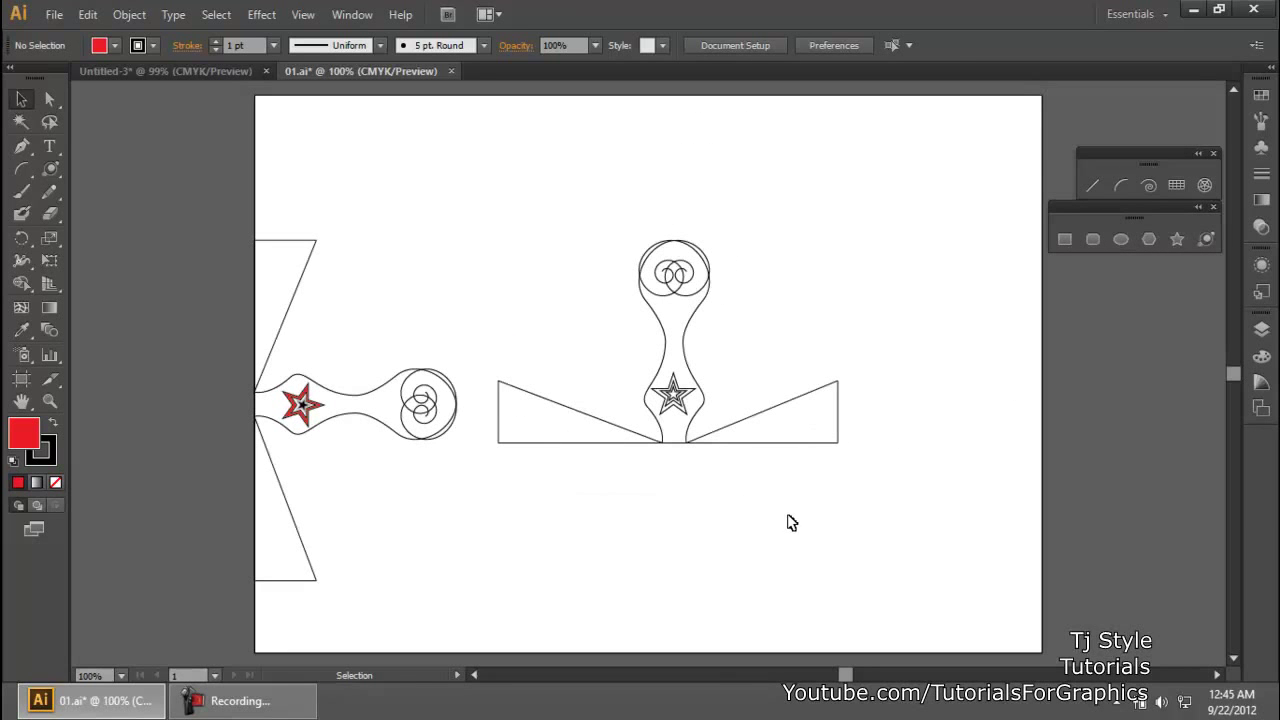
{"action": "left_click", "coordinate": [277, 708]}
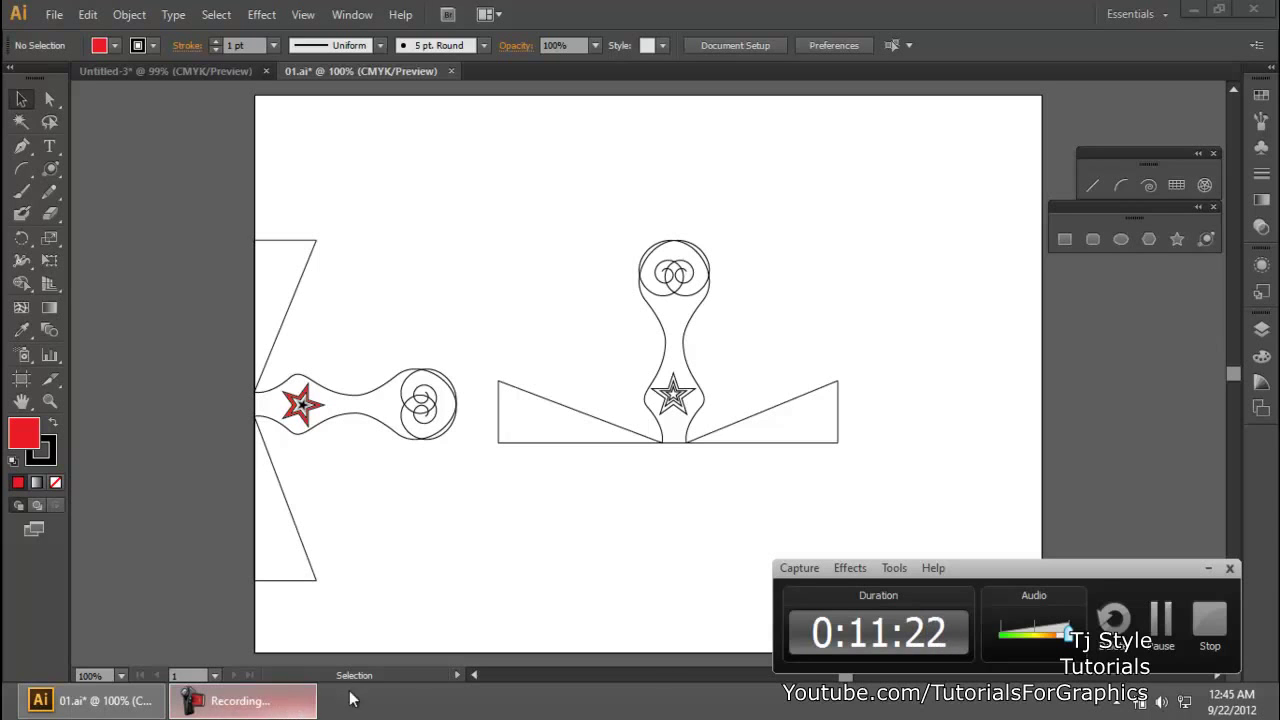
{"action": "left_click", "coordinate": [1209, 568]}
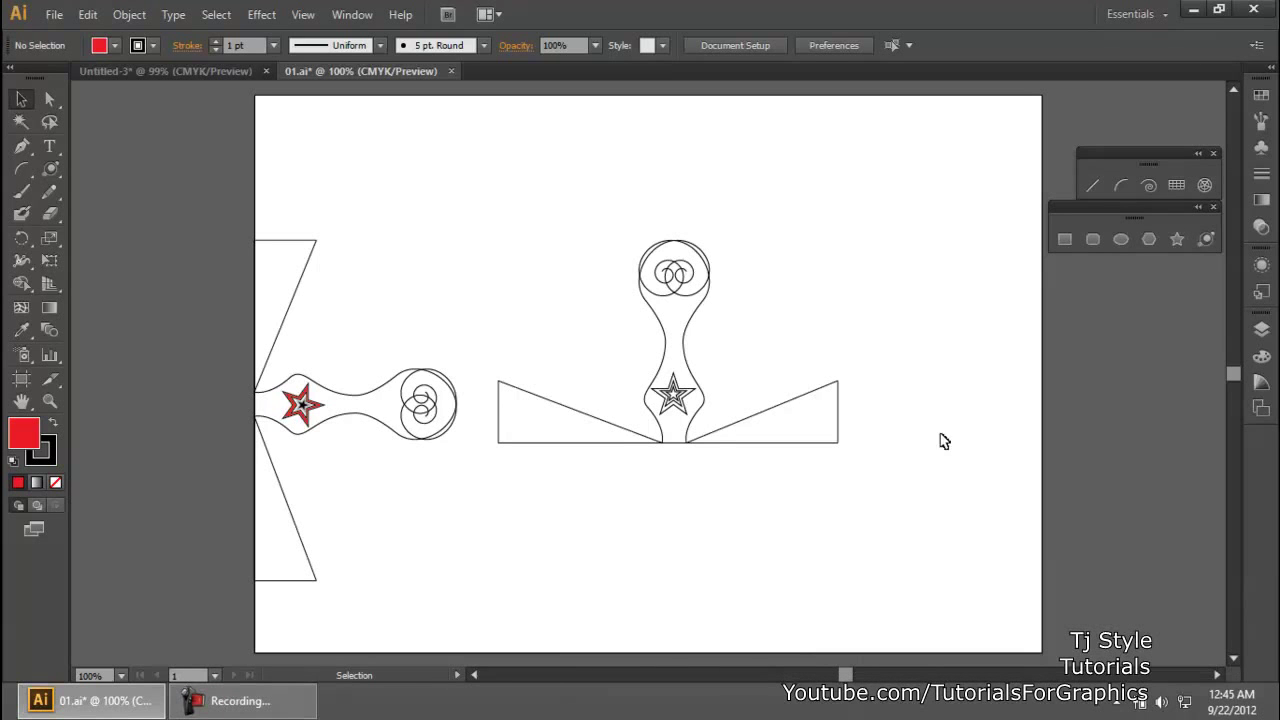
- Select and deselect the upright ornament, examine its star and triangular base at 200%, and restore the 100% view
{"action": "left_click_drag", "start_coordinate": [885, 199], "coordinate": [486, 563]}
{"action": "left_click", "coordinate": [568, 545]}
{"action": "scroll", "coordinate": [815, 534], "scroll_direction": "up", "scroll_amount": 2}
{"action": "scroll", "coordinate": [815, 534], "scroll_direction": "down", "scroll_amount": 1}
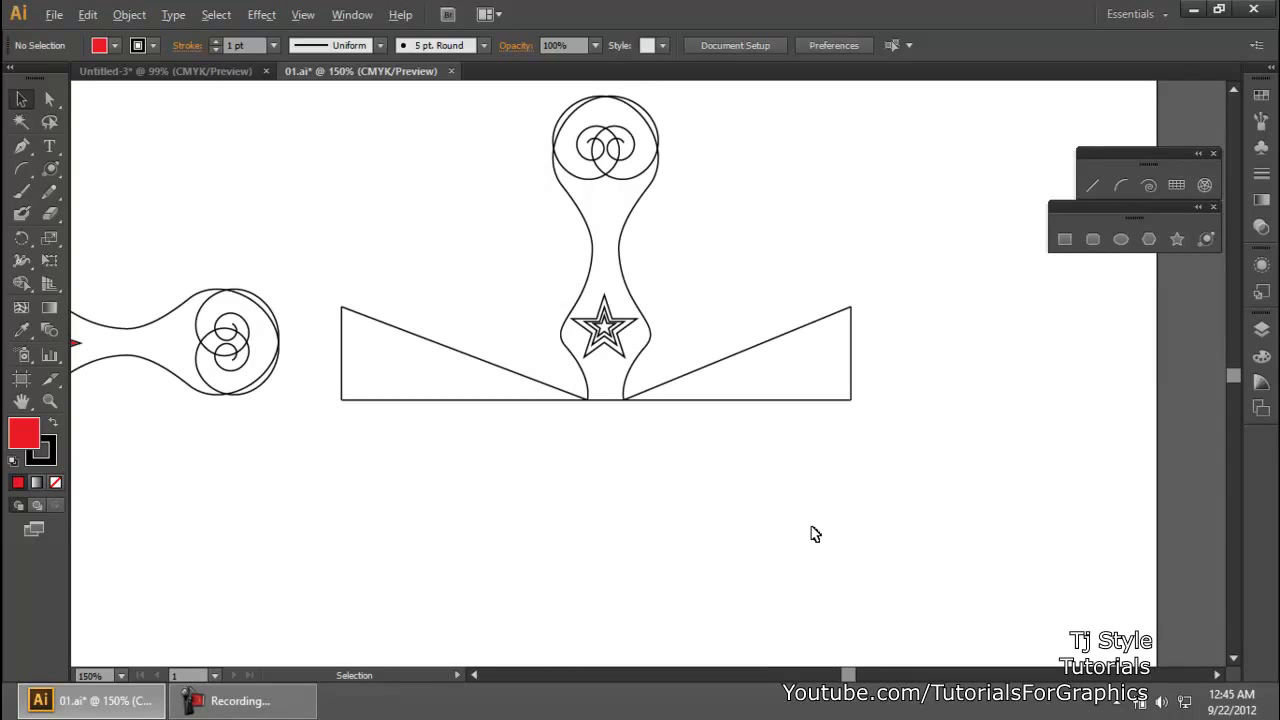
{"action": "scroll", "coordinate": [815, 534], "scroll_direction": "up", "scroll_amount": 1}
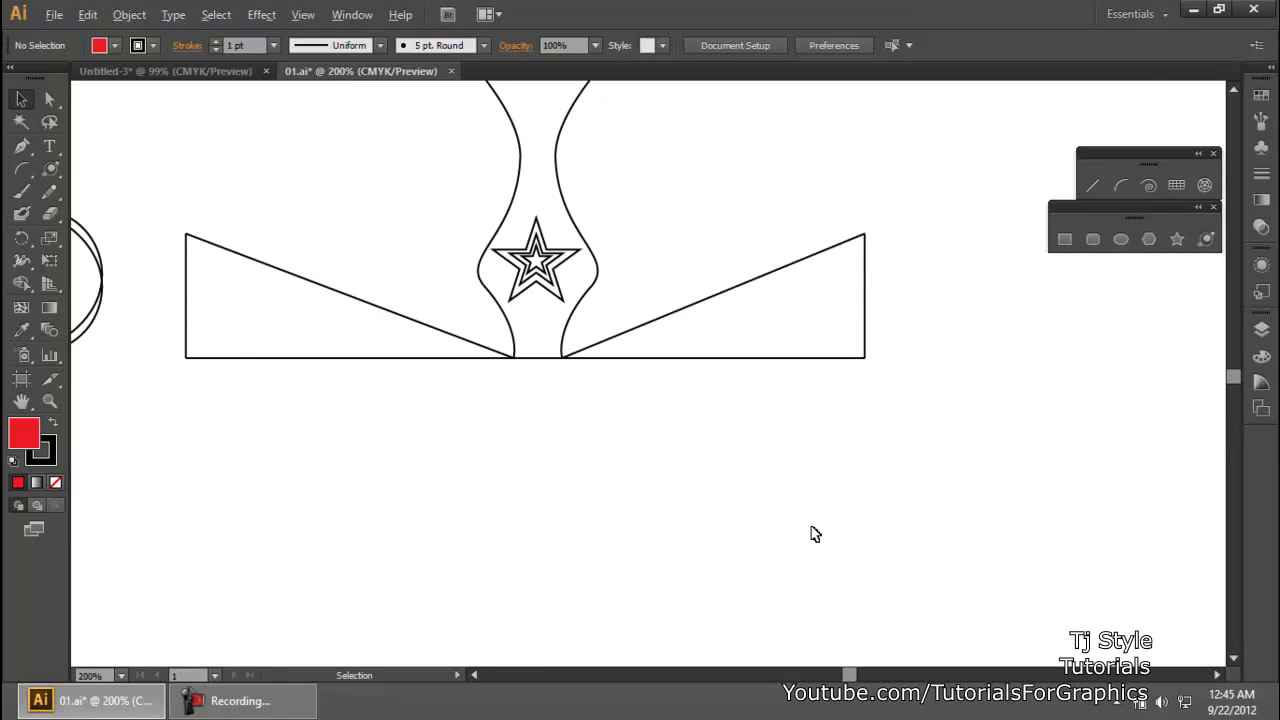
{"action": "scroll", "coordinate": [815, 534], "scroll_direction": "up", "scroll_amount": 1}
{"action": "scroll", "coordinate": [815, 534], "scroll_direction": "down", "scroll_amount": 3}
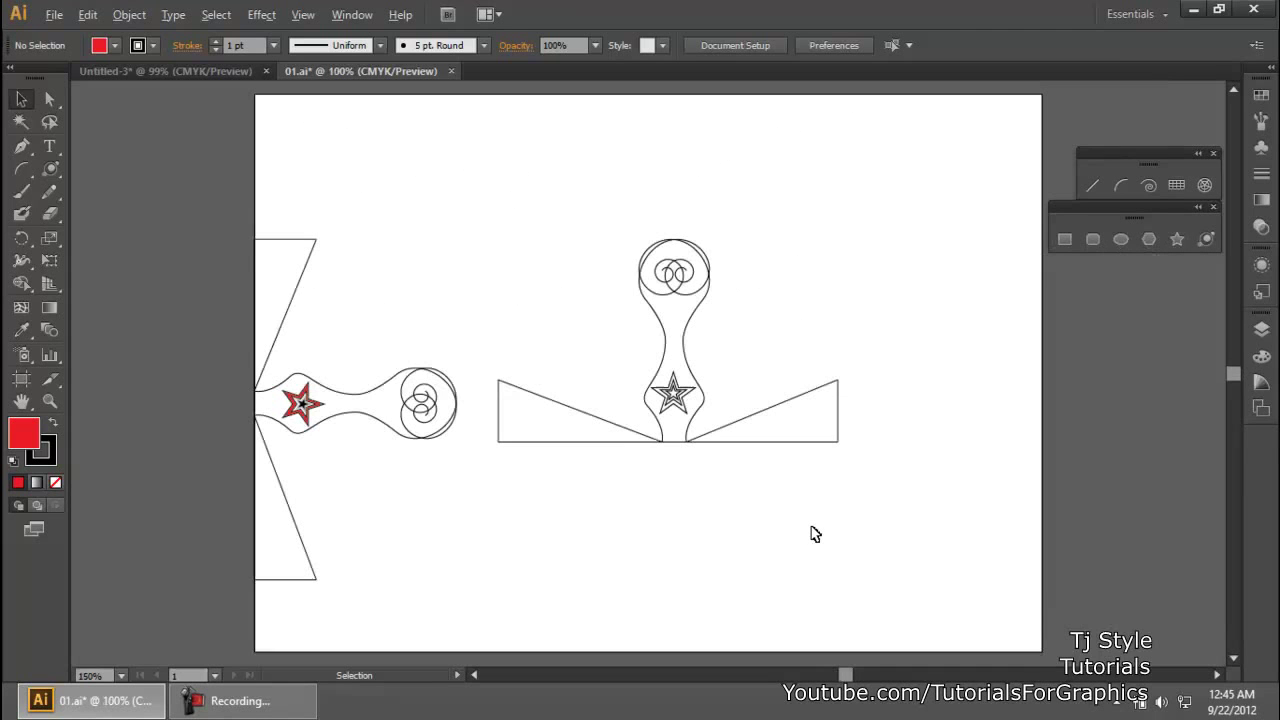
{"action": "left_click", "coordinate": [230, 705]}
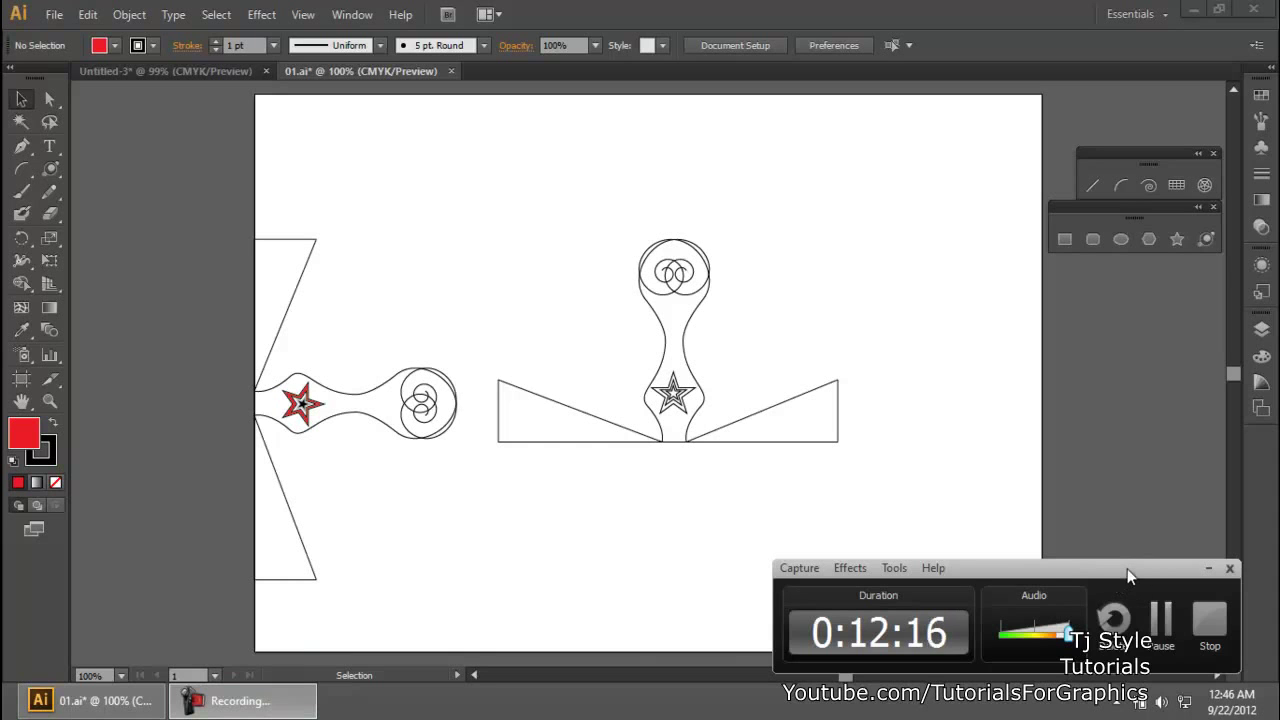
{"action": "left_click_drag", "start_coordinate": [1127, 568], "coordinate": [1105, 565]}
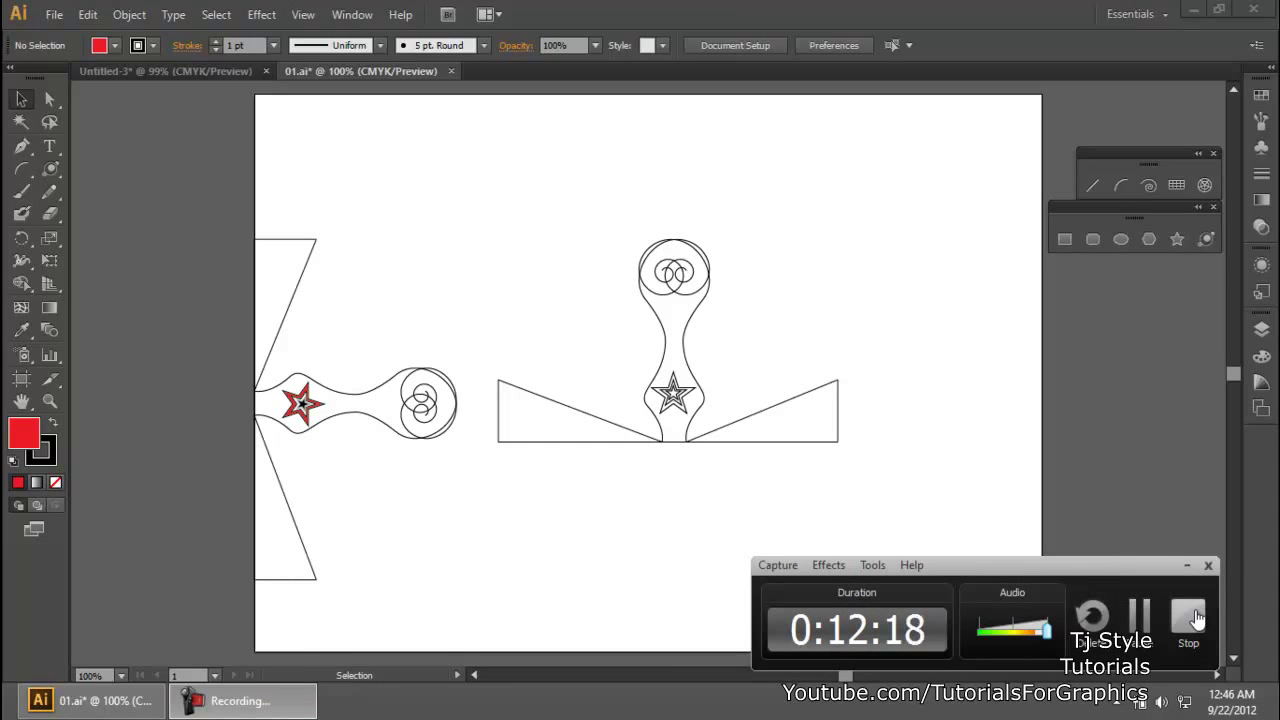